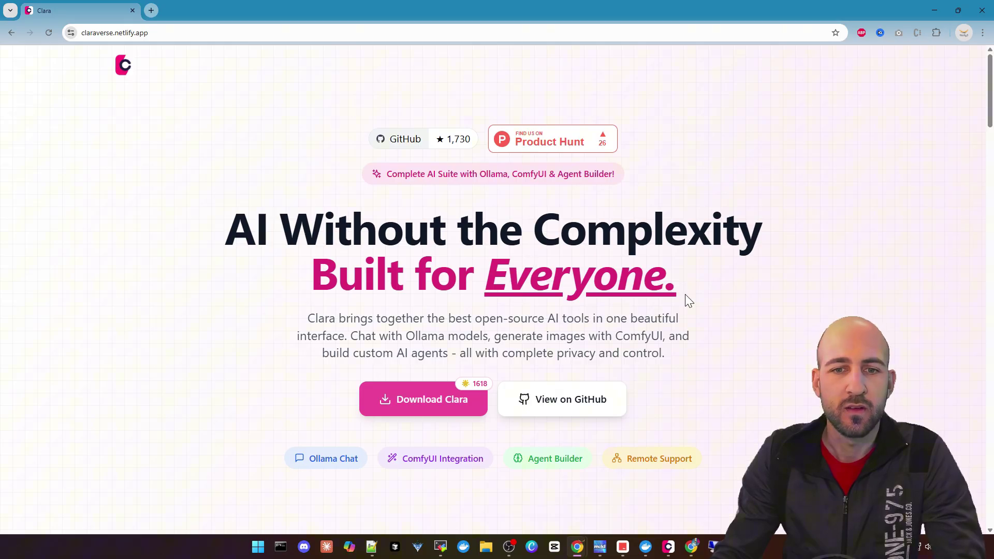
# - Look through the Clara website's feature descriptions, desktop downloads, release highlights and coming-soon section
pyautogui.scroll(-2, 456, 379)
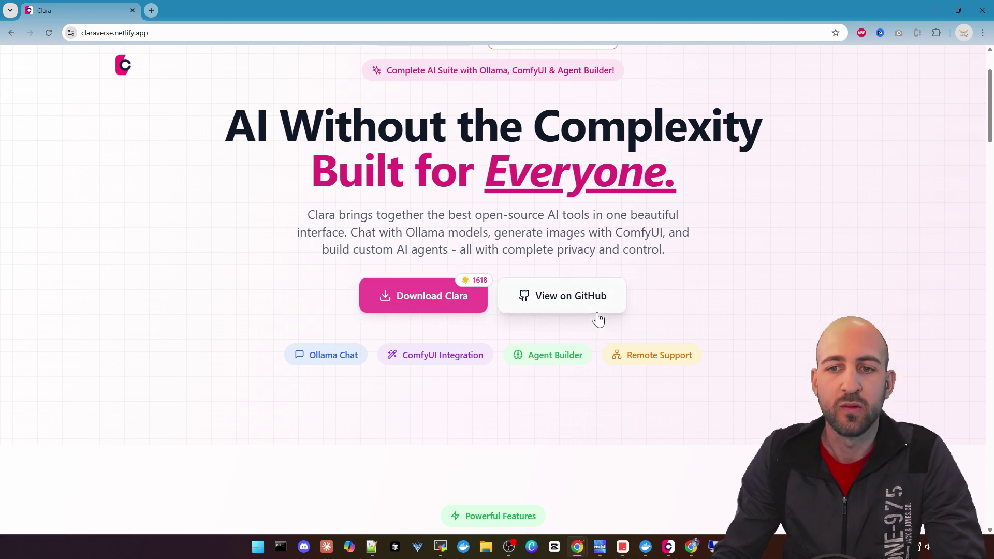
pyautogui.scroll(-10, 489, 226)
pyautogui.scroll(-18, 489, 226)
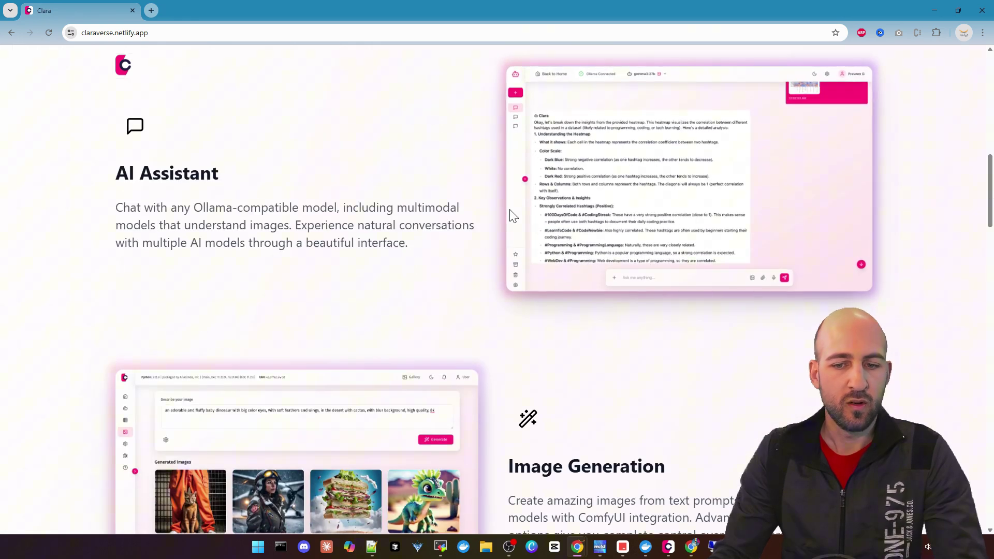
pyautogui.scroll(-15, 549, 211)
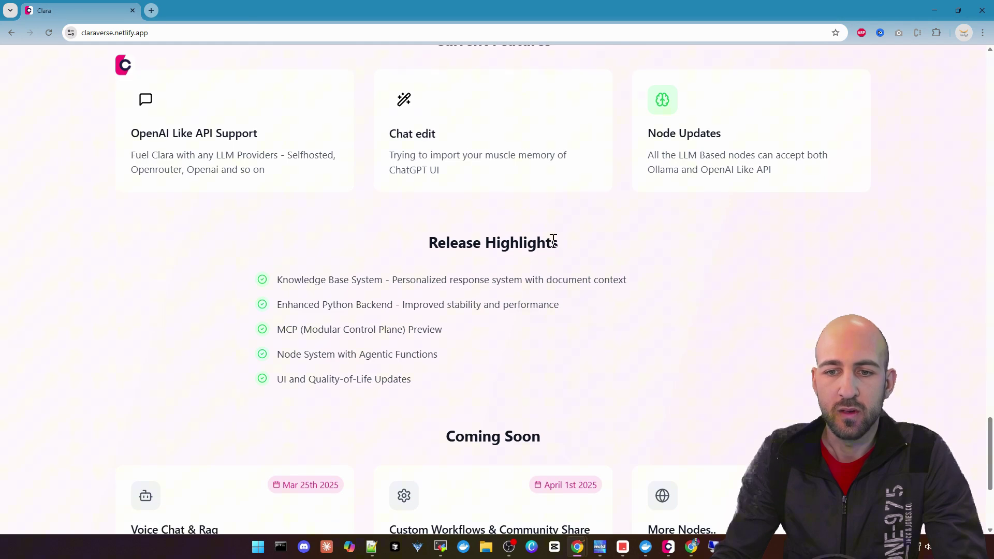
pyautogui.scroll(-5, 548, 243)
pyautogui.scroll(20, 548, 249)
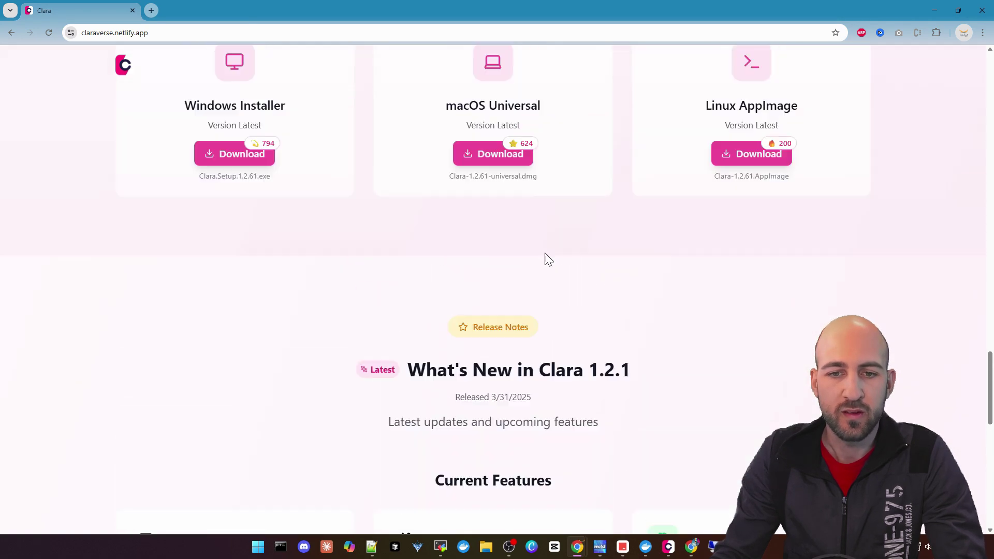
pyautogui.scroll(-18, 551, 257)
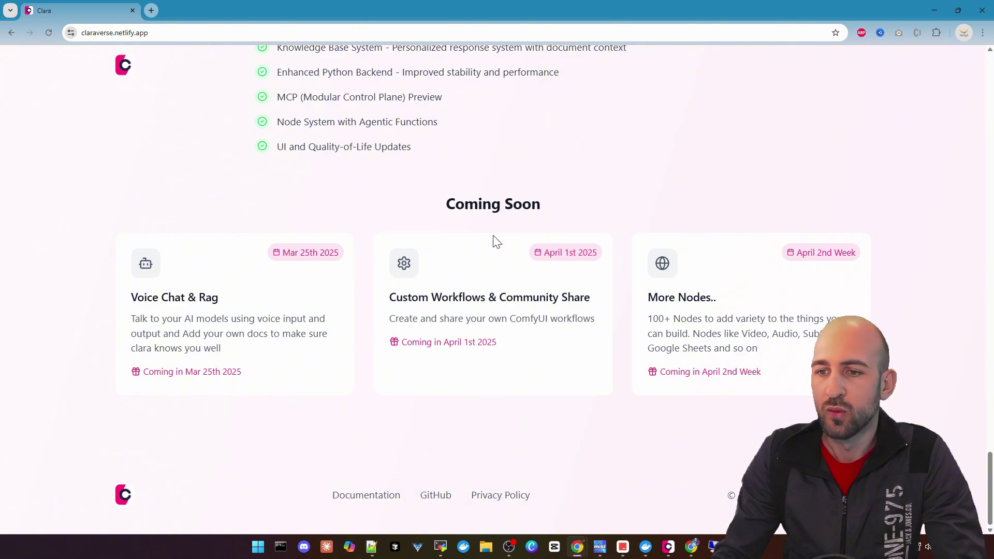
pyautogui.scroll(5, 495, 240)
pyautogui.scroll(16, 509, 251)
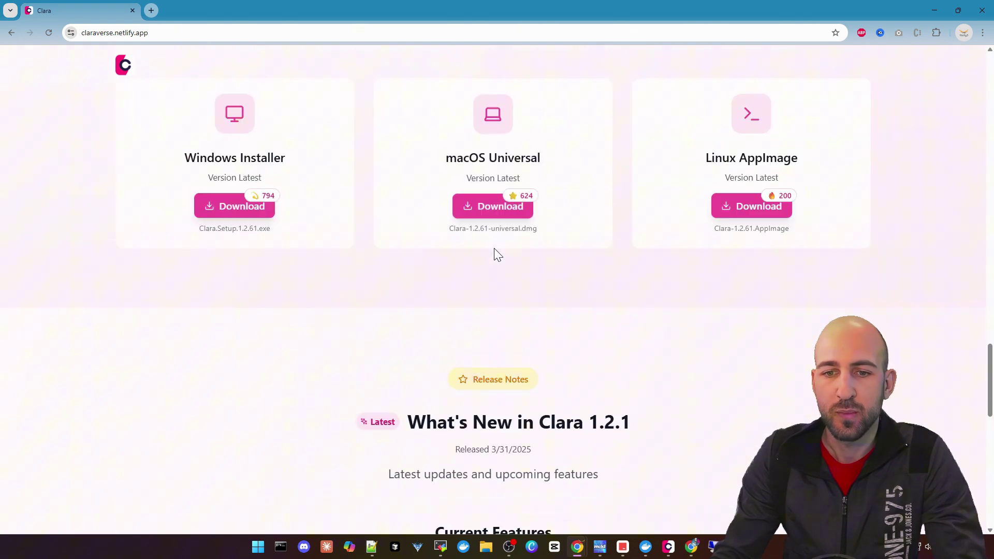
pyautogui.scroll(-5, 497, 251)
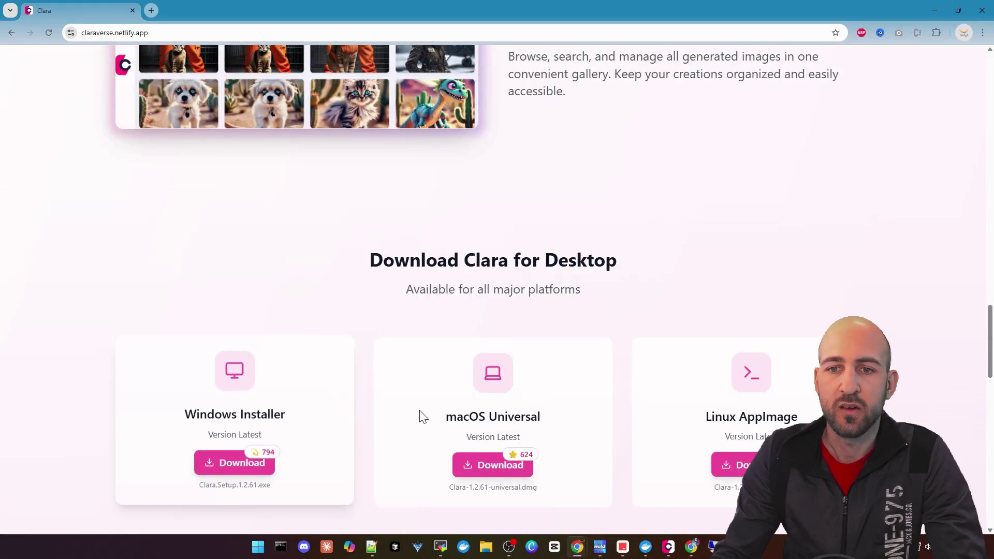
pyautogui.scroll(7, 594, 270)
pyautogui.scroll(15, 594, 271)
# - Open Clara's GitHub repository and find the "Clara vs The Rest" comparison in its README
pyautogui.click(561, 406)
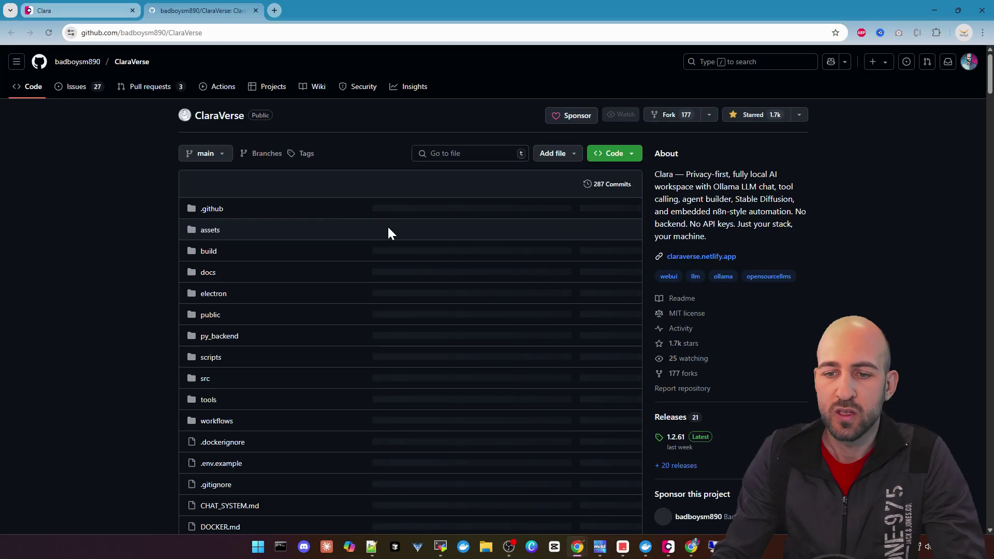
pyautogui.scroll(-20, 362, 275)
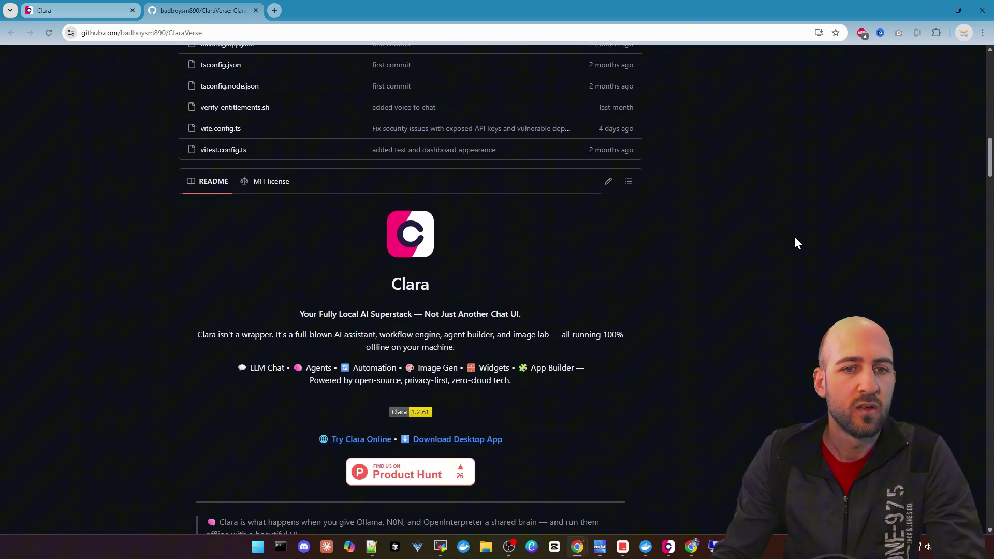
pyautogui.scroll(15, 989, 160)
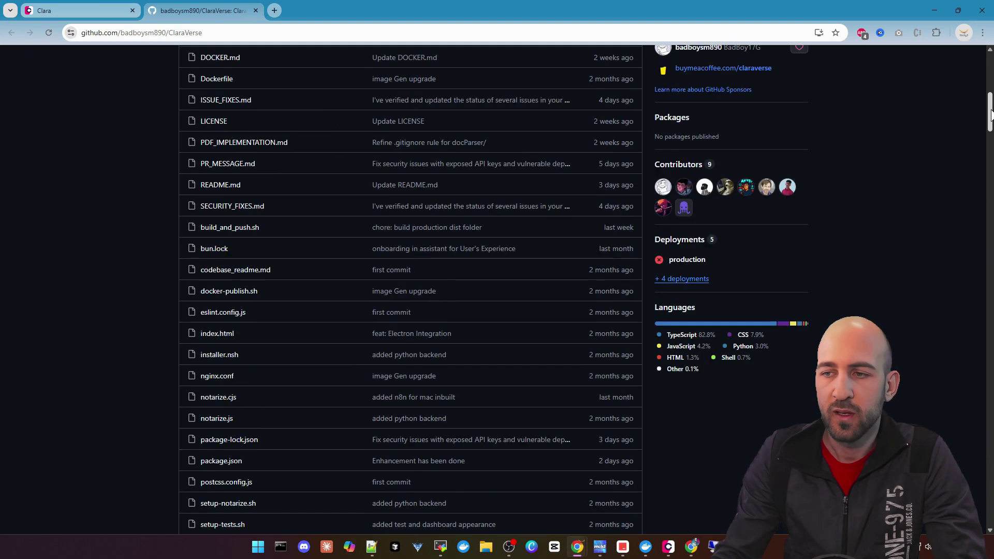
pyautogui.scroll(-15, 429, 344)
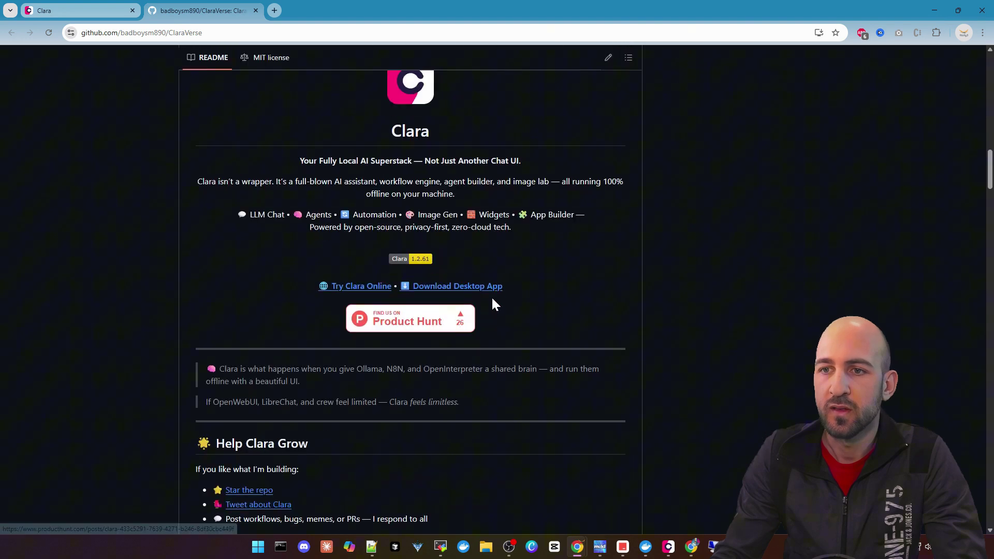
pyautogui.scroll(-5, 477, 229)
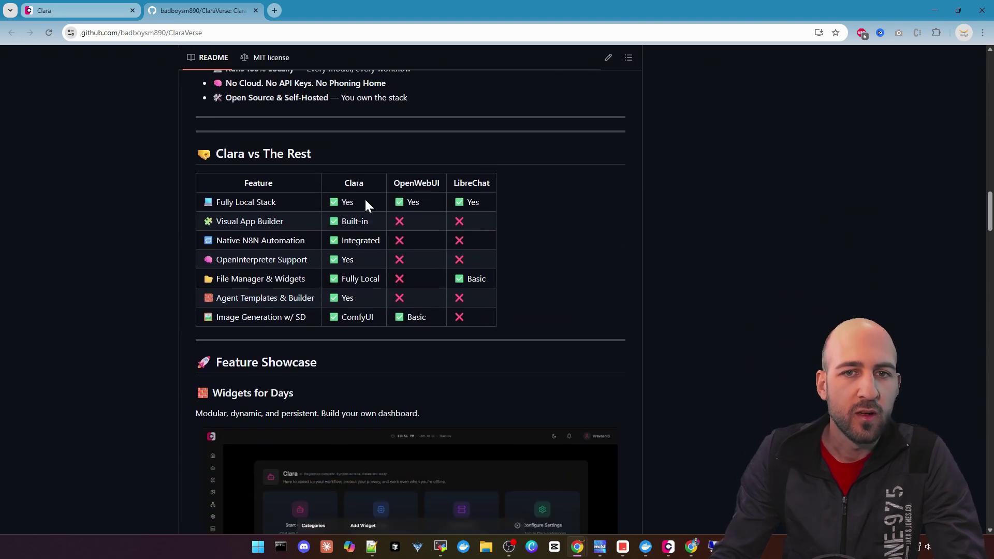
# - Enlarge the page and examine how Clara compares with OpenWebUI and LibreChat, from the visual app builder to image generation
pyautogui.hotkey('ctrl', '+')
pyautogui.hotkey('ctrl', '+')
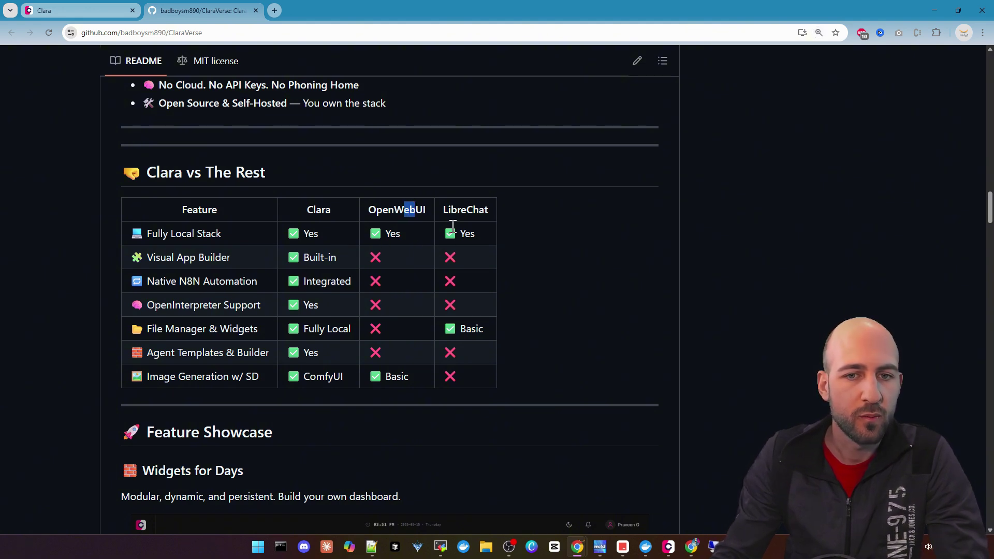
pyautogui.moveTo(451, 209); pyautogui.dragTo(514, 213)
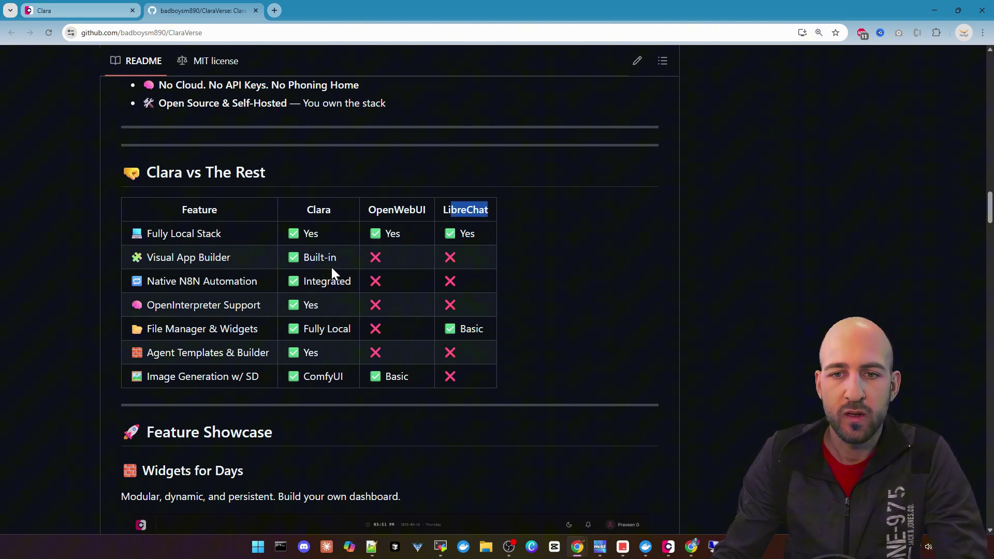
pyautogui.scroll(-1, 331, 266)
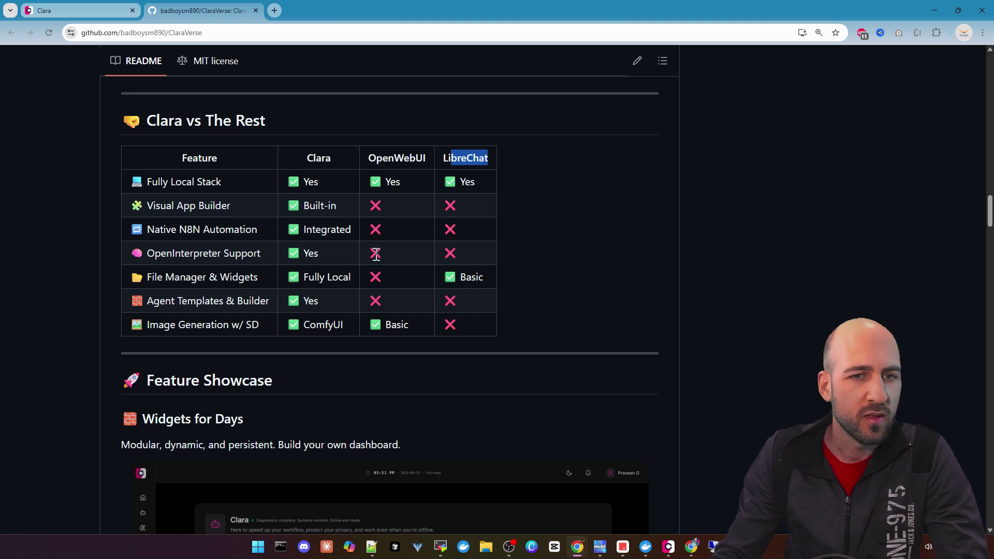
pyautogui.moveTo(152, 205); pyautogui.dragTo(234, 206)
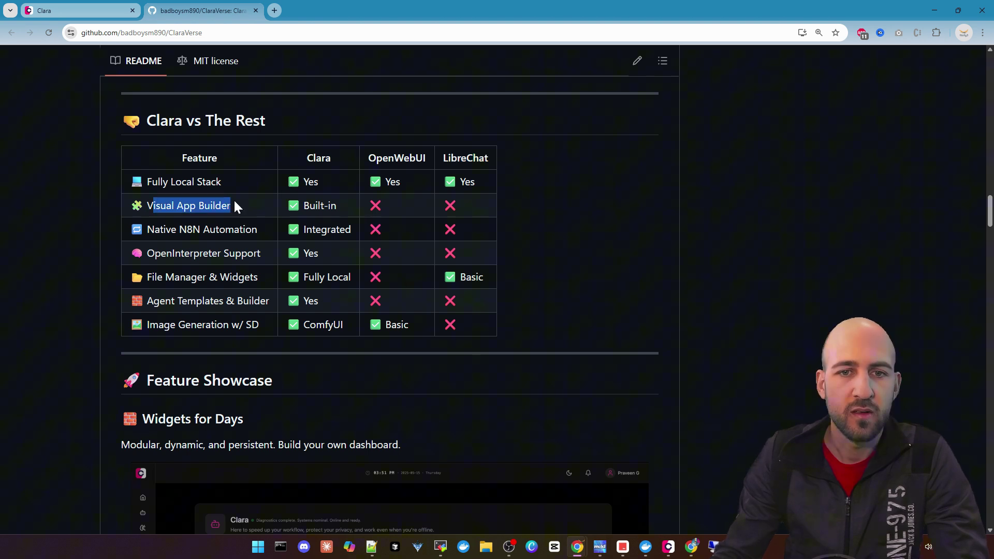
pyautogui.moveTo(164, 230); pyautogui.dragTo(232, 230)
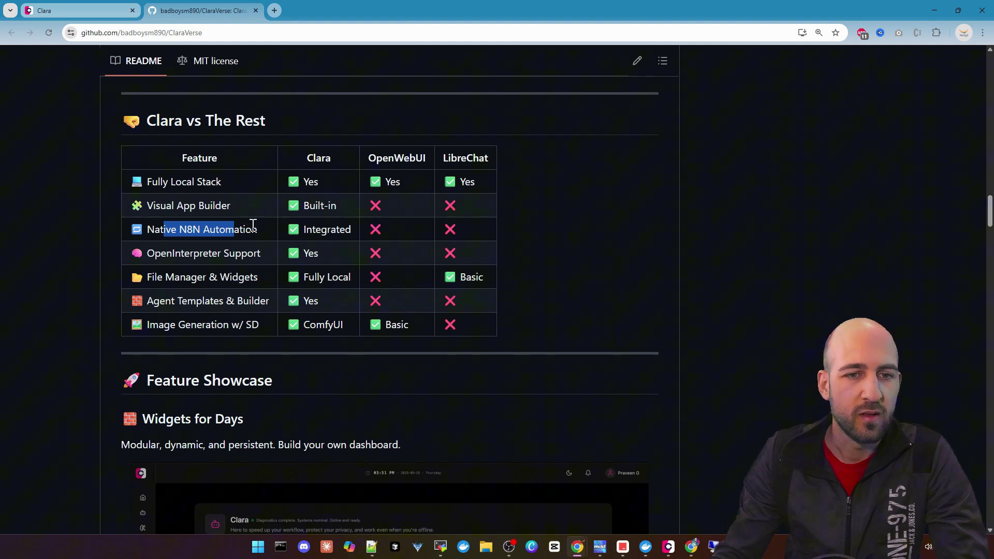
pyautogui.click(275, 238)
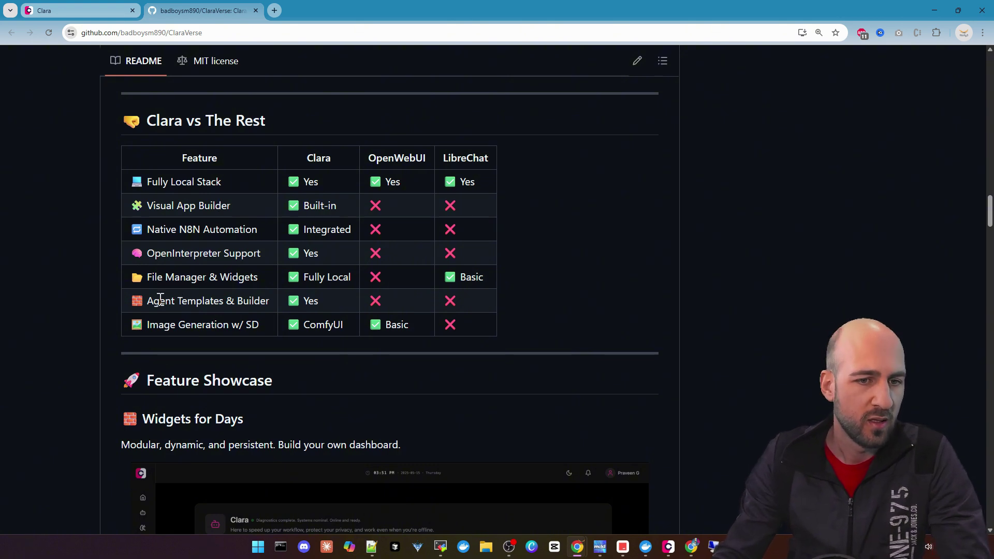
pyautogui.moveTo(160, 301); pyautogui.dragTo(262, 295)
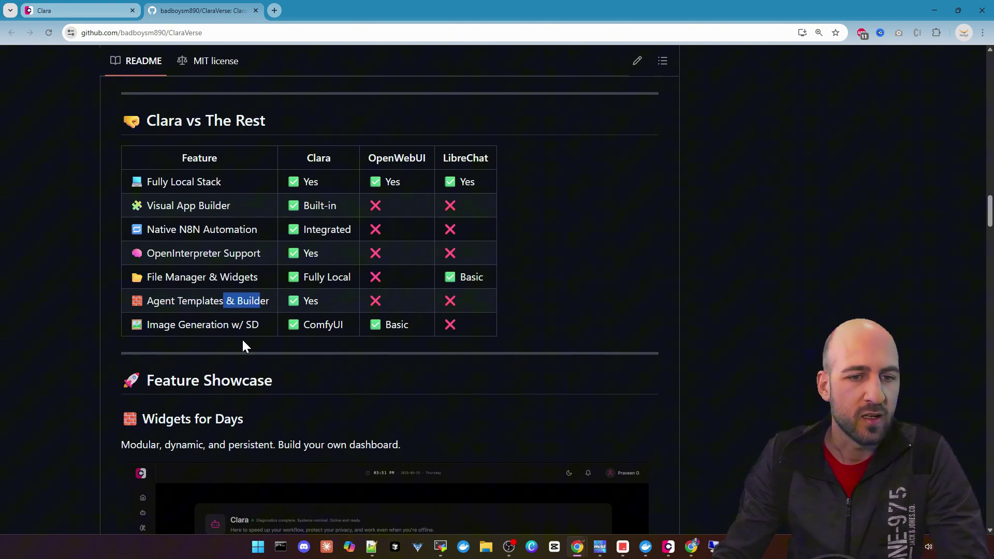
pyautogui.moveTo(164, 322); pyautogui.dragTo(240, 326)
pyautogui.moveTo(310, 324); pyautogui.dragTo(339, 328)
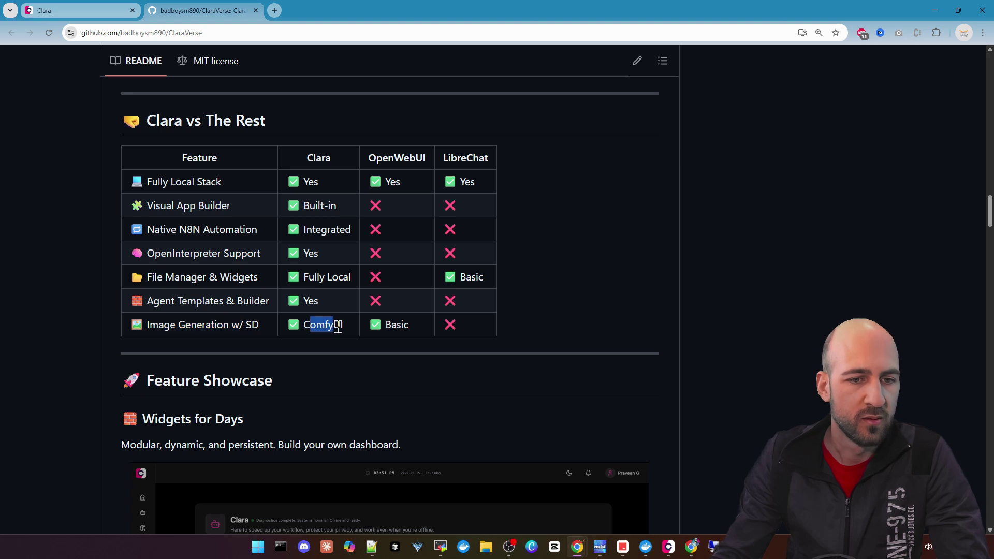
pyautogui.click(349, 325)
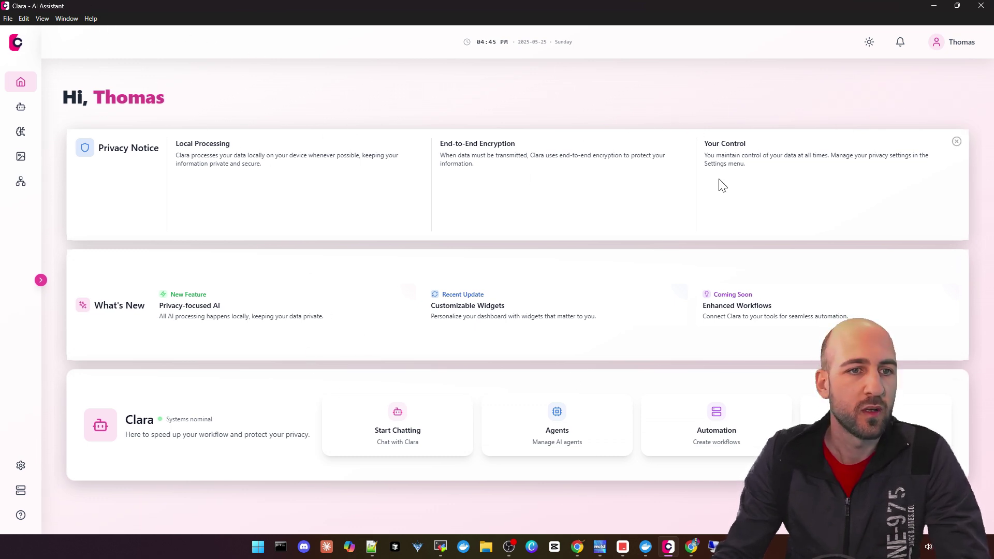
# - In the Clara desktop app, make the dashboard editable and resize the Privacy Notice widget to 4x4
pyautogui.click(863, 103)
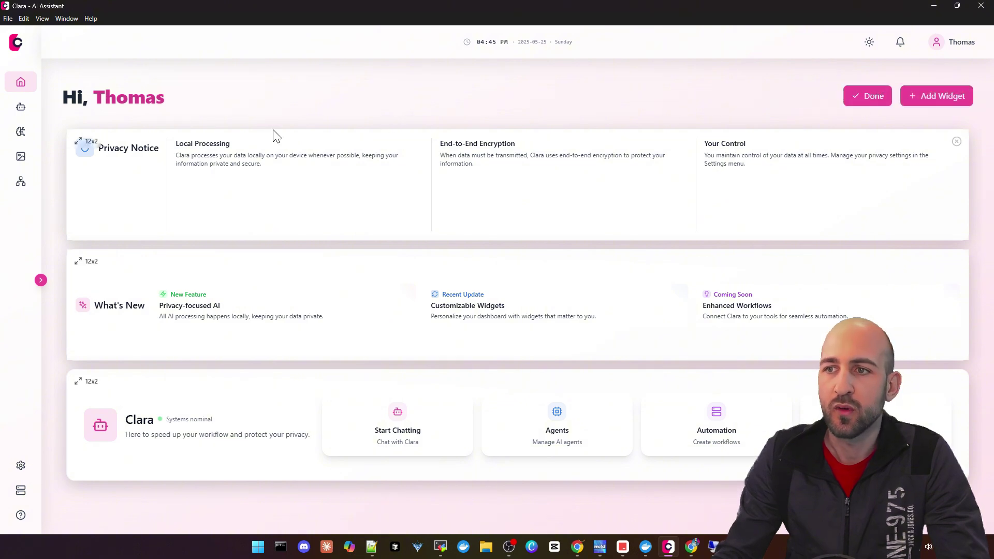
pyautogui.click(79, 141)
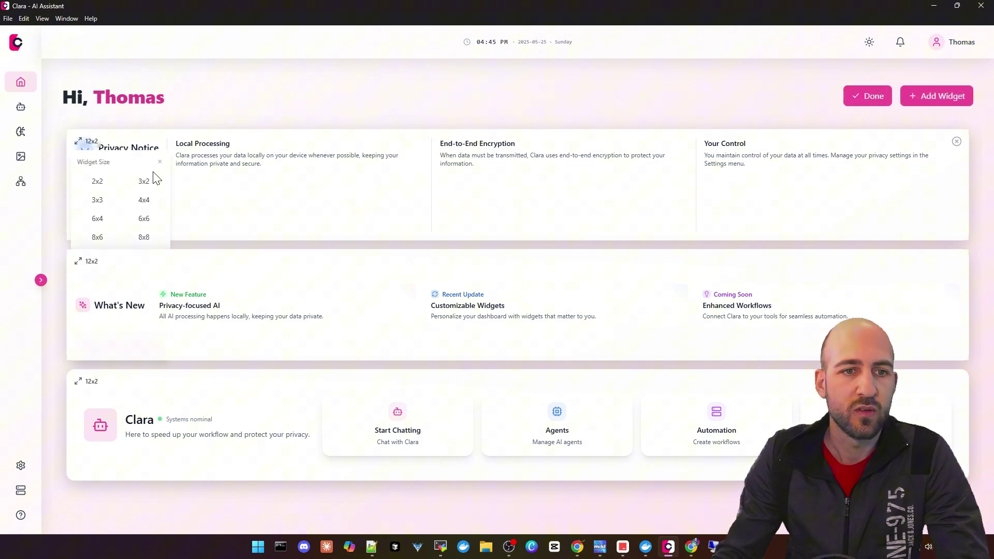
pyautogui.click(142, 200)
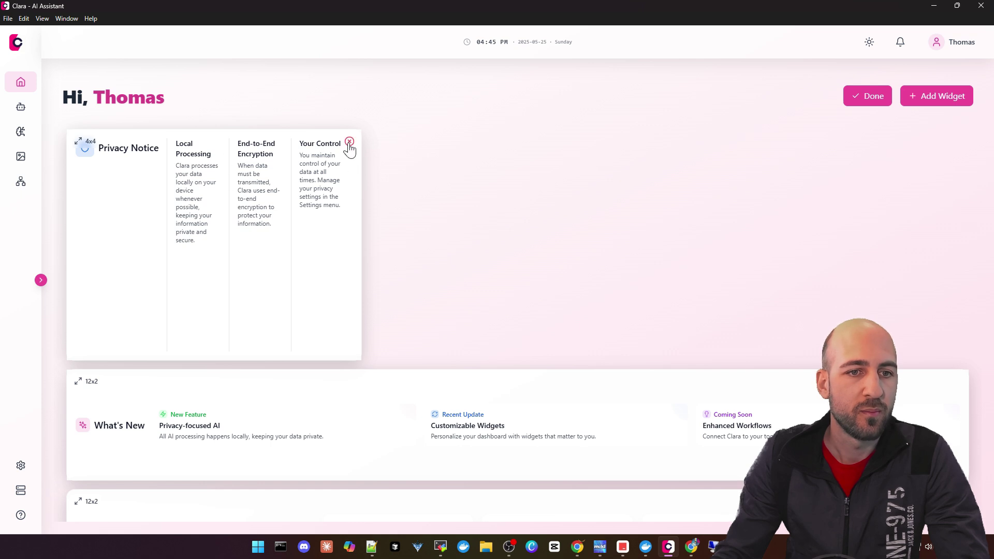
# - Review the available widget categories, add the Image&Text to Image app widget to the dashboard, and inspect it there
pyautogui.click(950, 104)
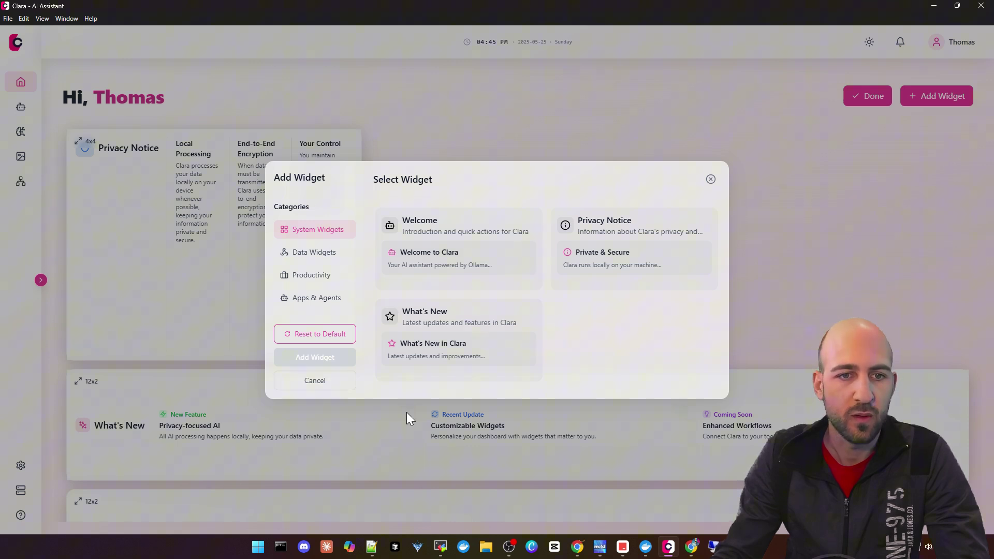
pyautogui.click(324, 255)
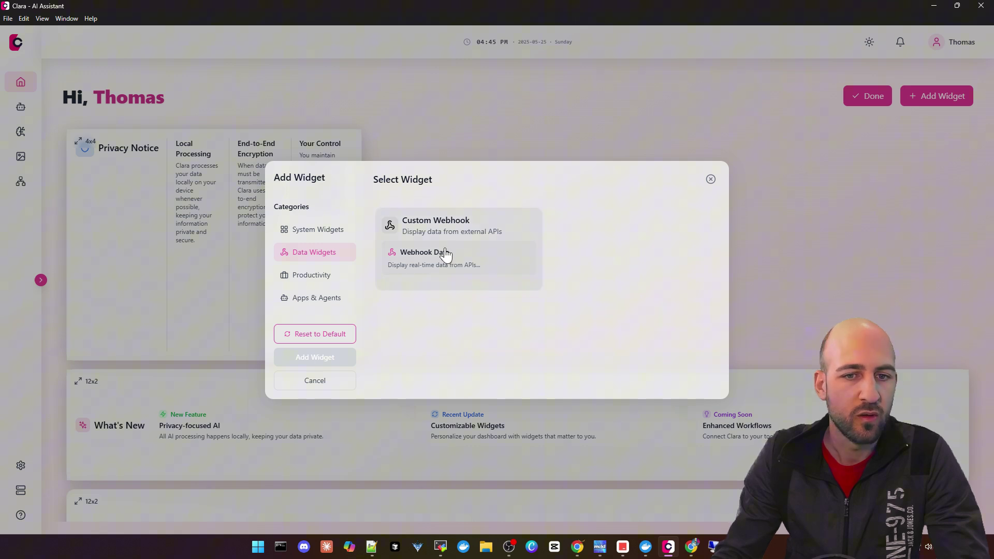
pyautogui.click(305, 277)
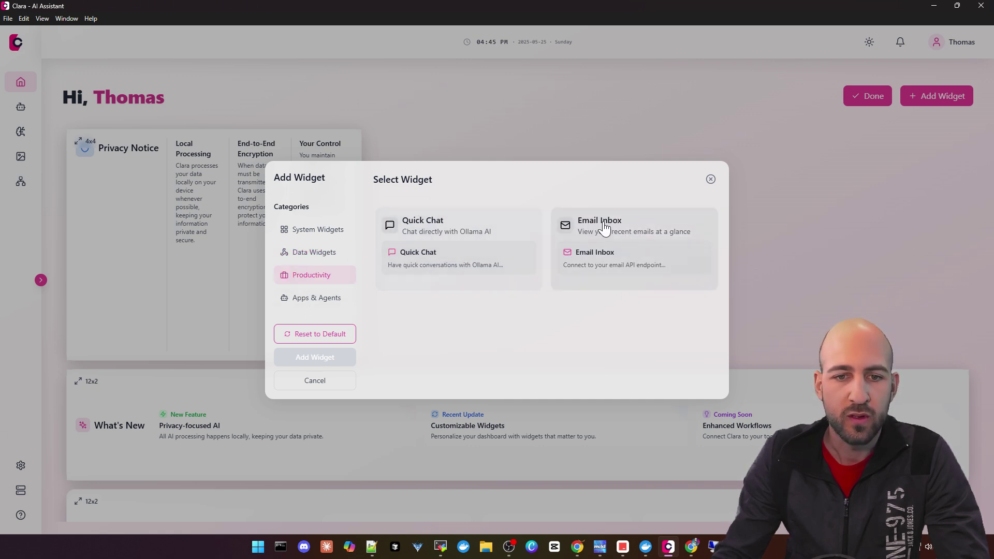
pyautogui.click(316, 298)
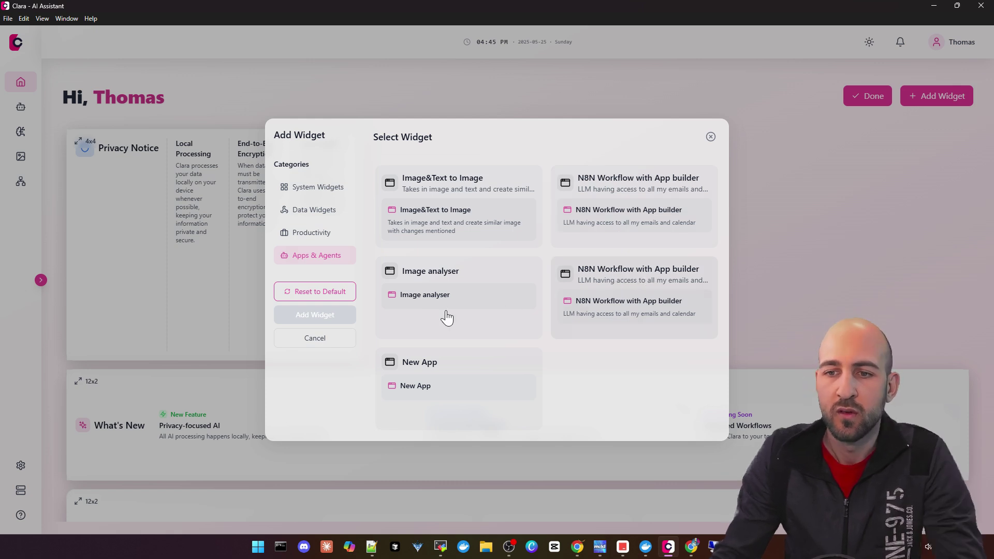
pyautogui.click(440, 187)
pyautogui.click(303, 319)
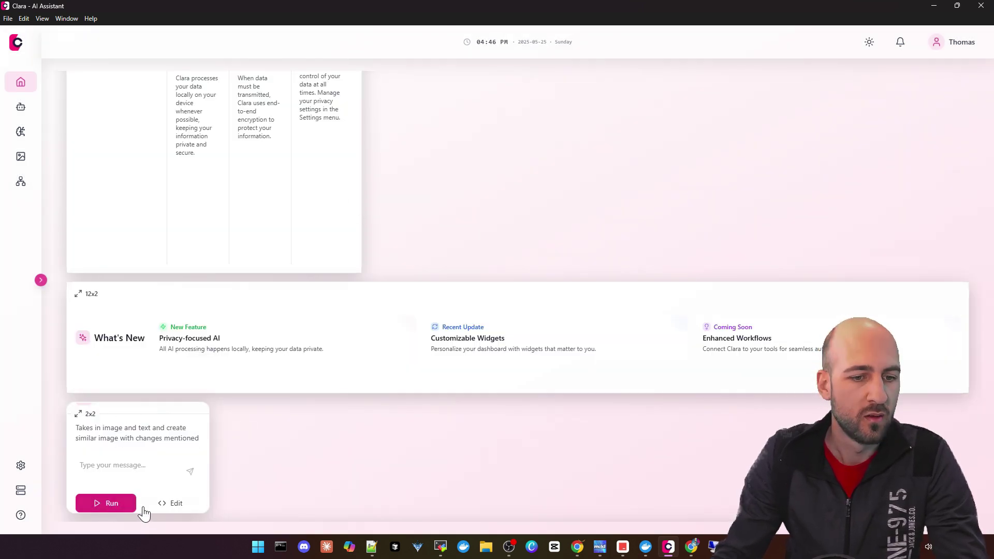
pyautogui.scroll(2, 873, 130)
pyautogui.scroll(-5, 869, 124)
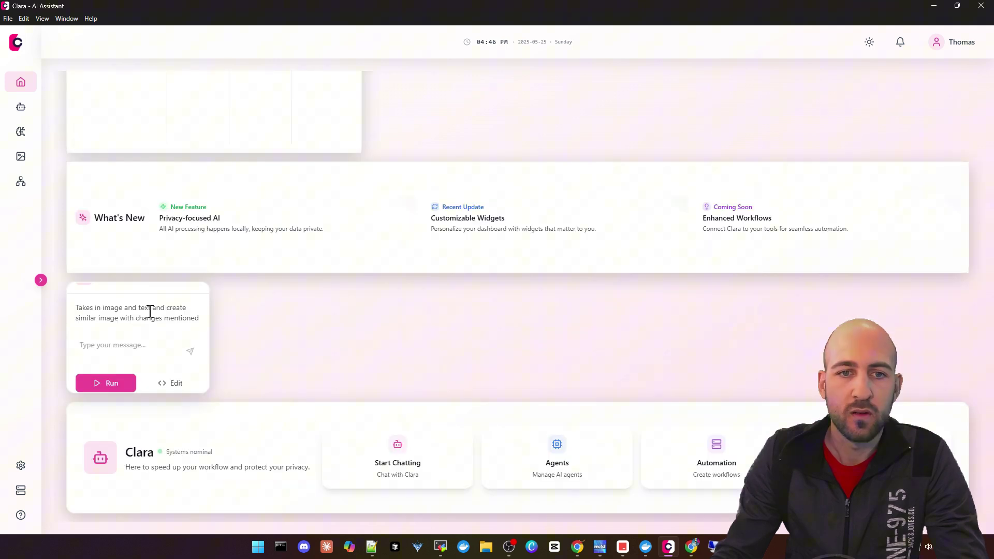
pyautogui.click(124, 346)
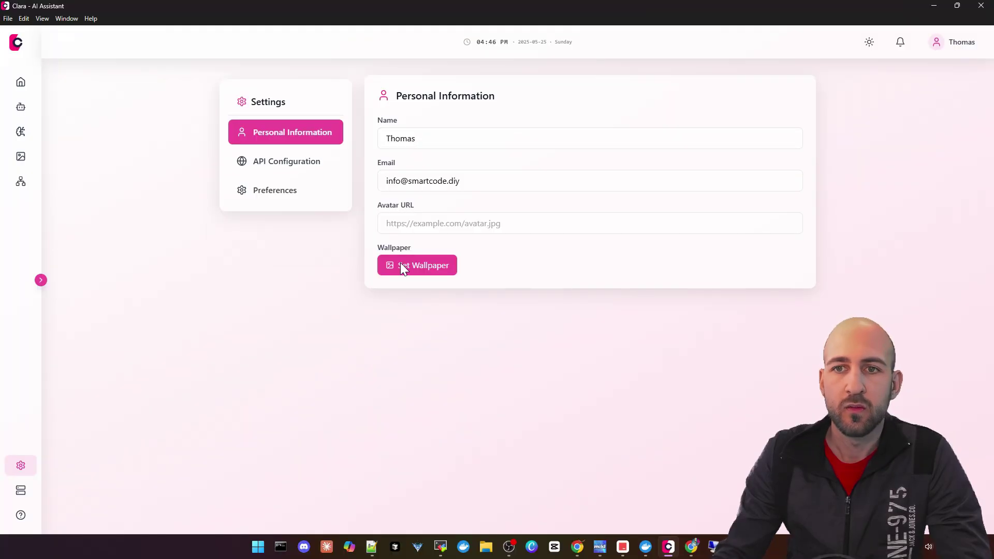
# - Examine the Ollama and ComfyUI base URLs in Clara's API configuration settings
pyautogui.click(311, 162)
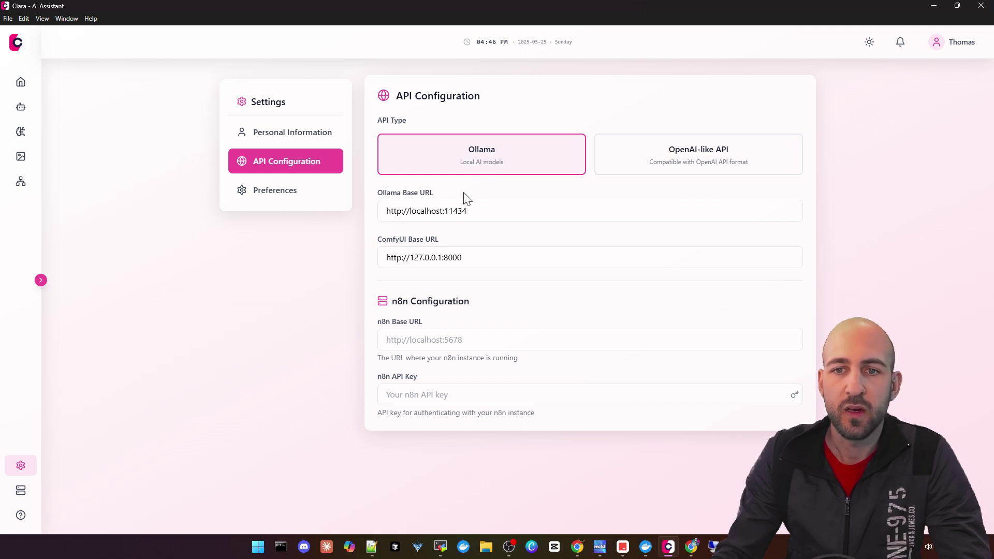
pyautogui.doubleClick(417, 211)
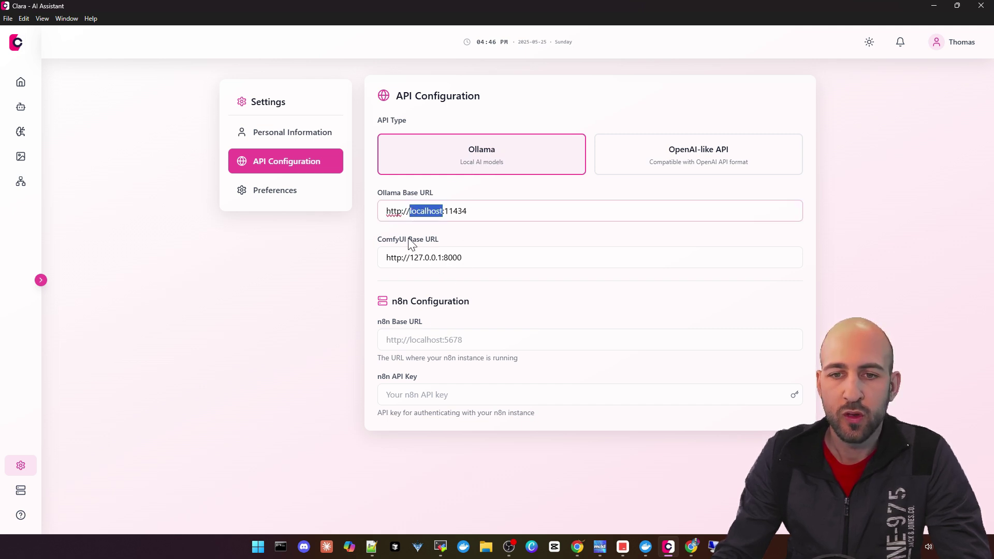
pyautogui.moveTo(400, 240); pyautogui.dragTo(460, 238)
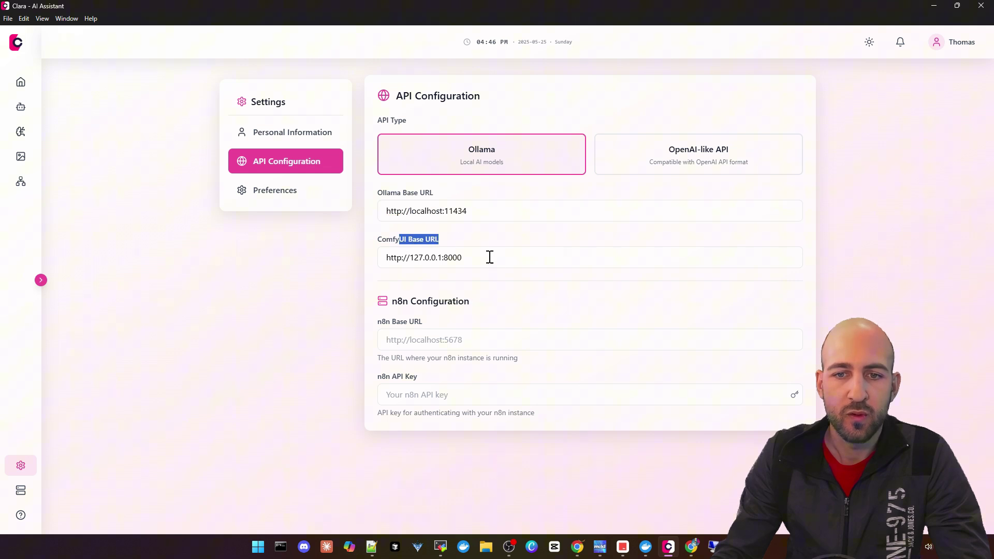
pyautogui.click(419, 257)
pyautogui.moveTo(410, 258)
pyautogui.mouseDown()
pyautogui.moveTo(433, 257)
pyautogui.moveTo(420, 257)
pyautogui.mouseUp()
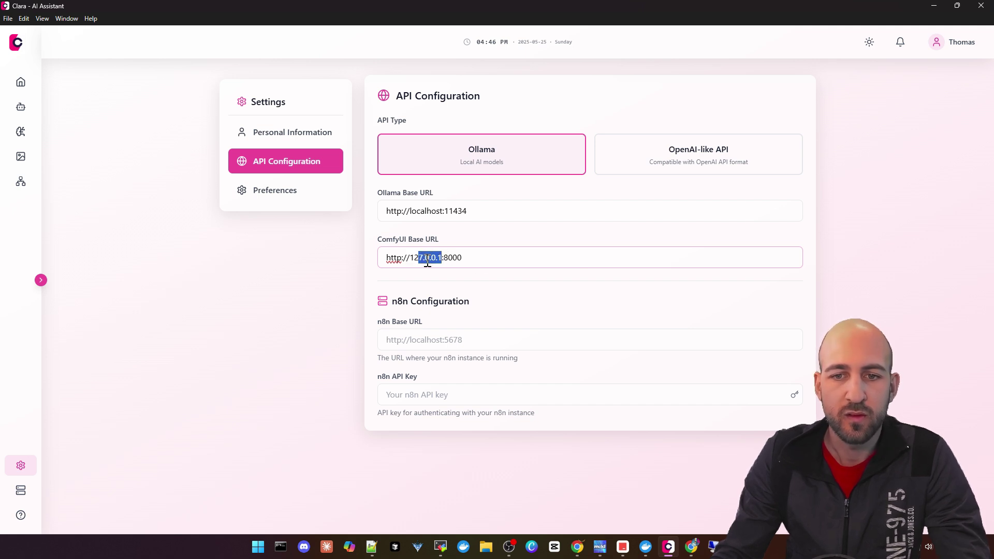
# - Clear the ComfyUI base URL to check the field's default address, and restore the entry
pyautogui.doubleClick(460, 258)
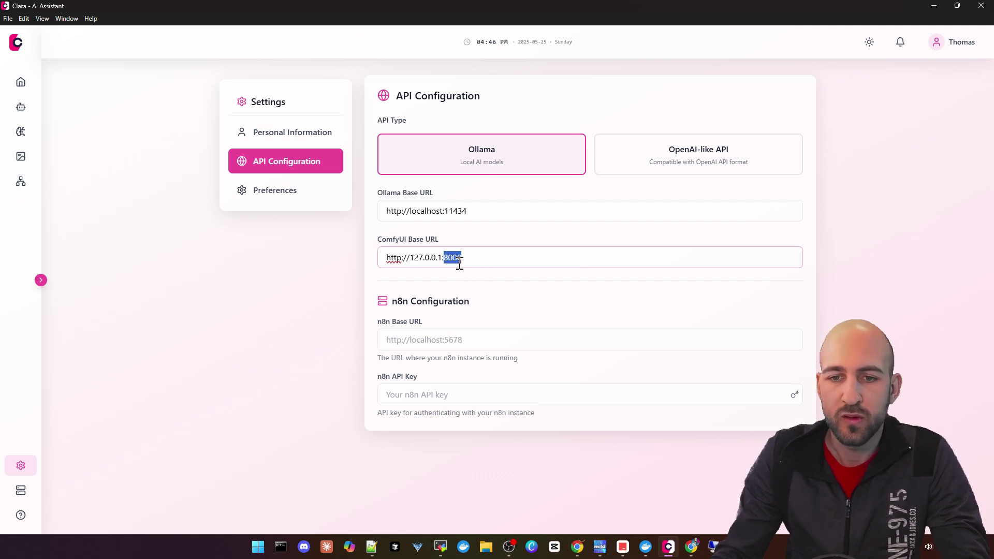
pyautogui.click(492, 262)
pyautogui.hotkey('ctrl', 'a')
pyautogui.press('BackSpace')
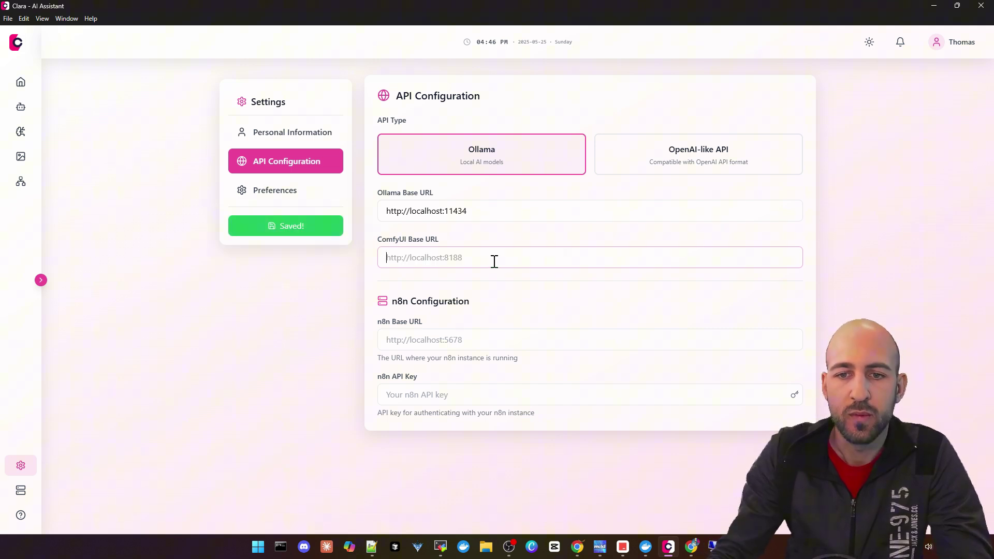
pyautogui.hotkey('ctrl', 'z')
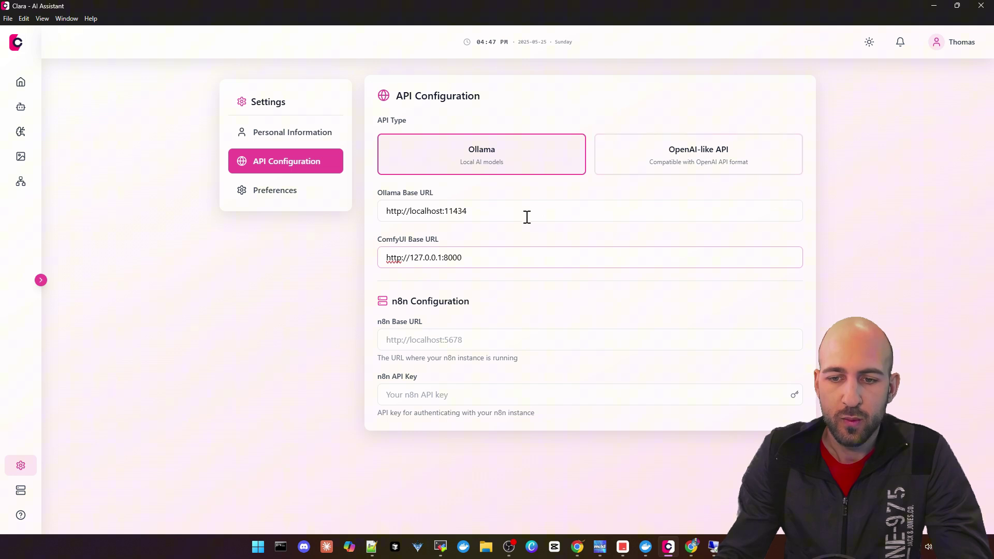
# - Switch the API type to OpenAI-like API to view its fields, and open the Preferences settings
pyautogui.click(695, 157)
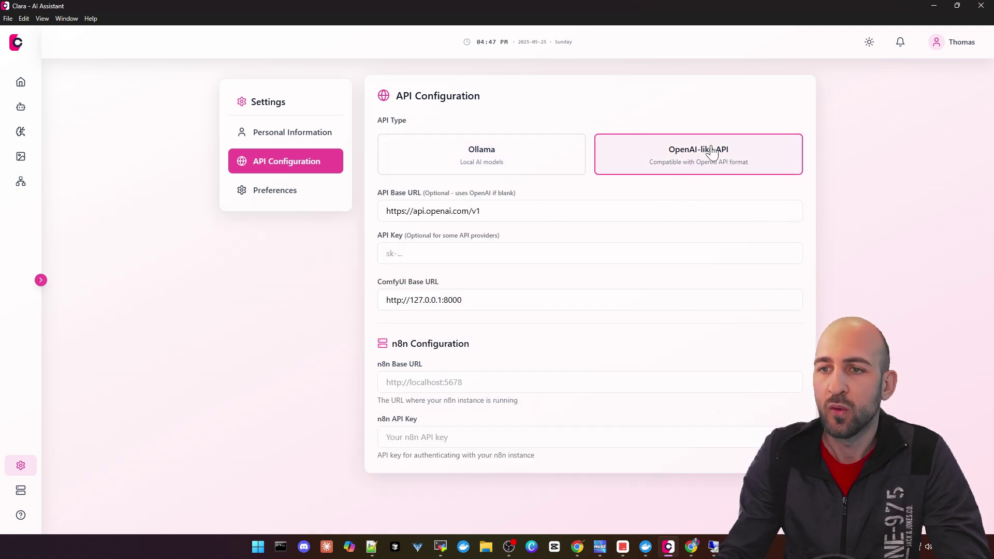
pyautogui.click(275, 190)
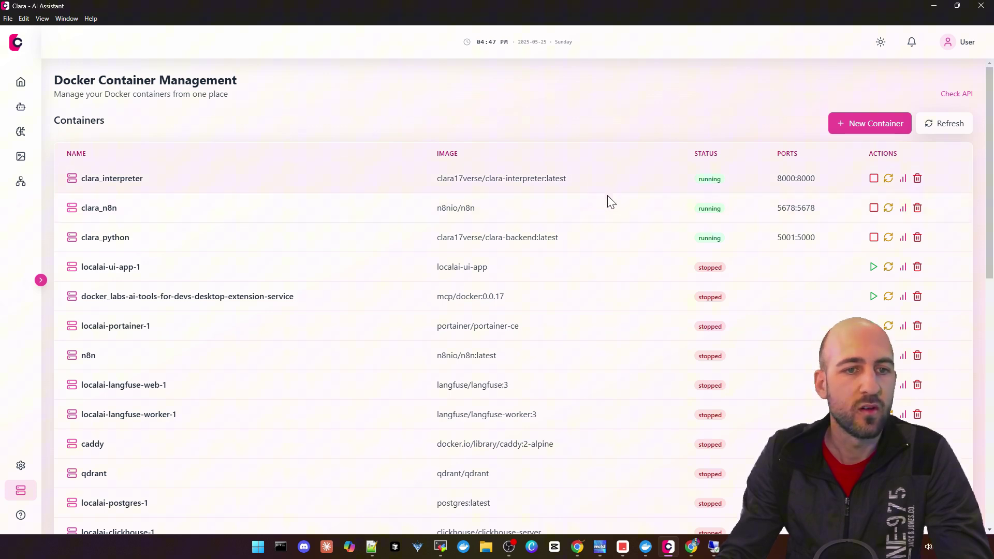
# - Review the Docker container list and the quick-install and advanced options for creating a container, and cancel the creation
pyautogui.scroll(-10, 609, 257)
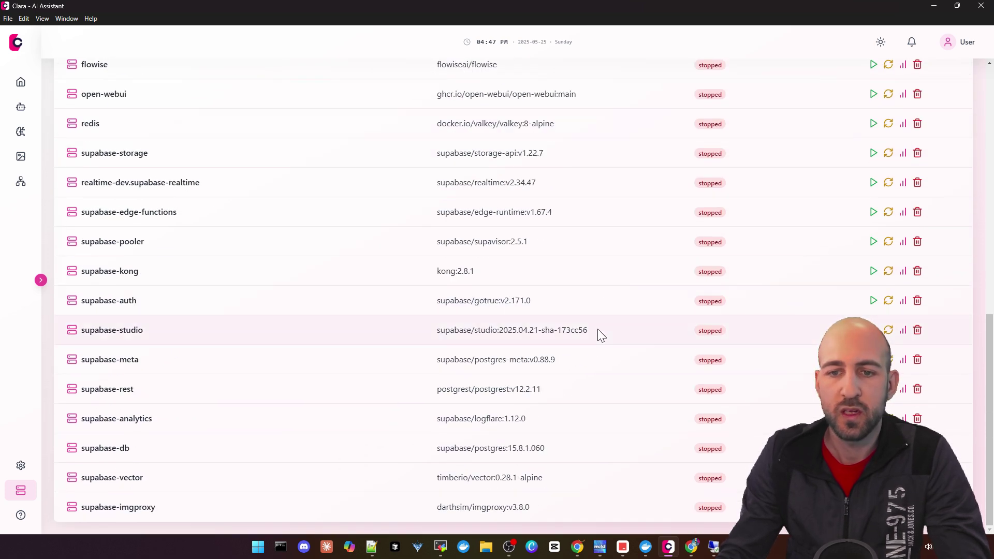
pyautogui.scroll(10, 598, 328)
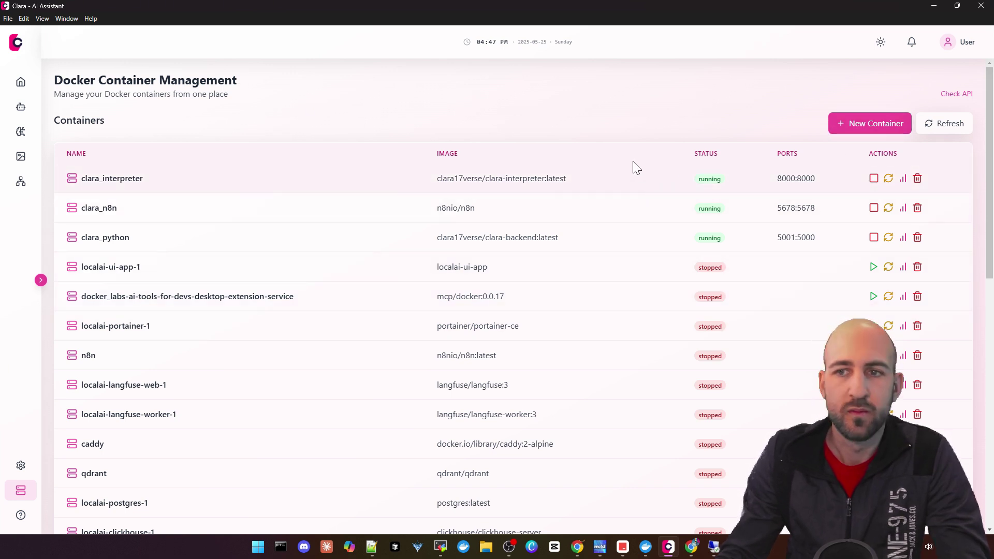
pyautogui.click(870, 127)
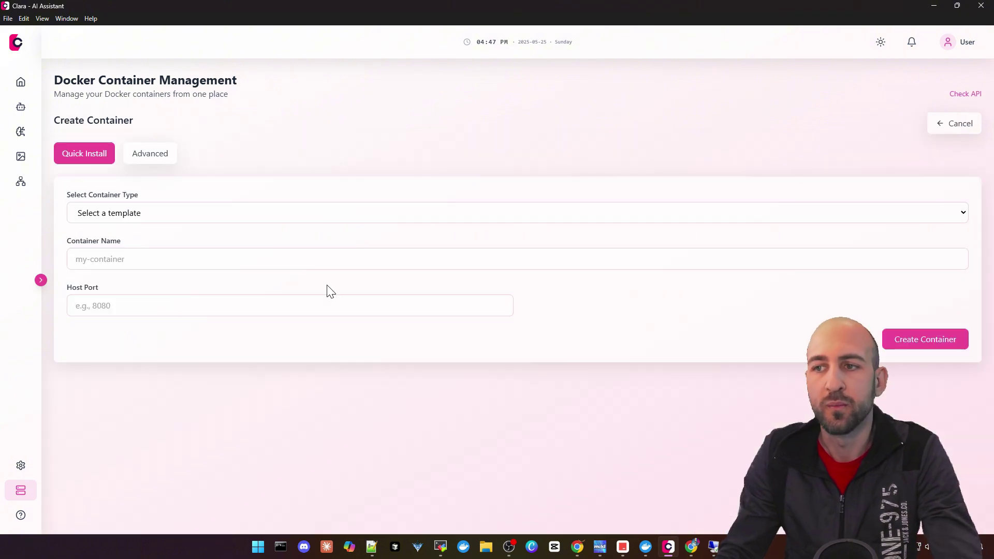
pyautogui.click(157, 211)
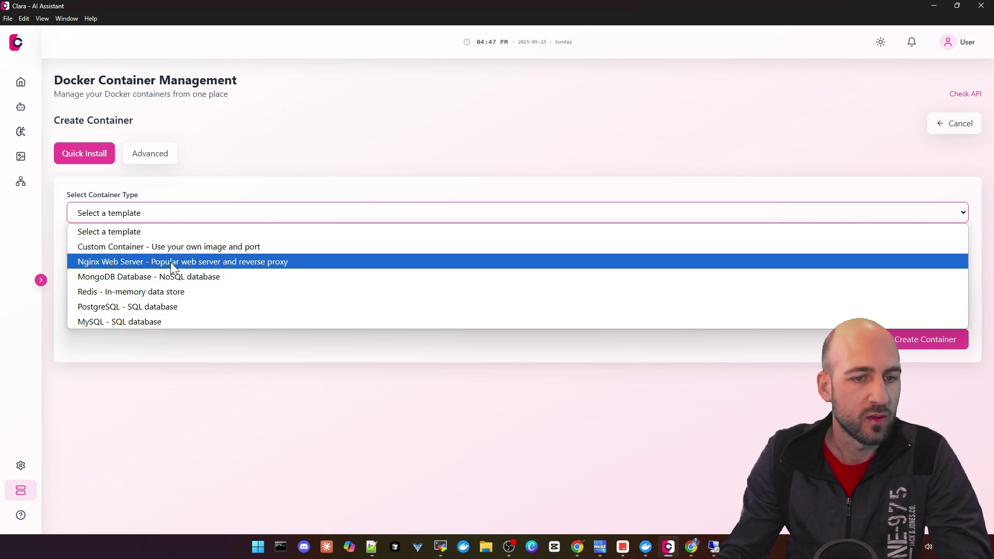
pyautogui.click(177, 399)
pyautogui.click(151, 153)
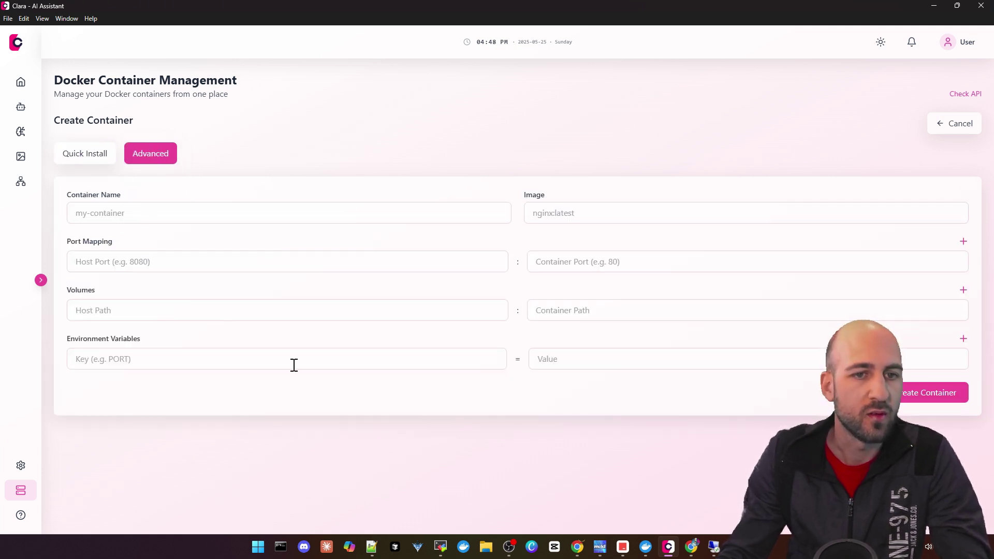
pyautogui.click(87, 154)
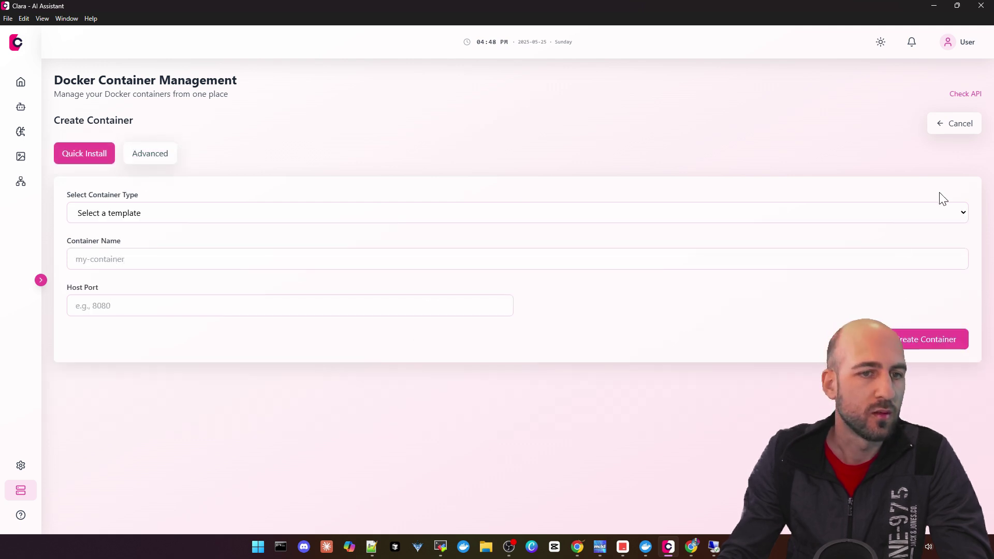
pyautogui.click(948, 126)
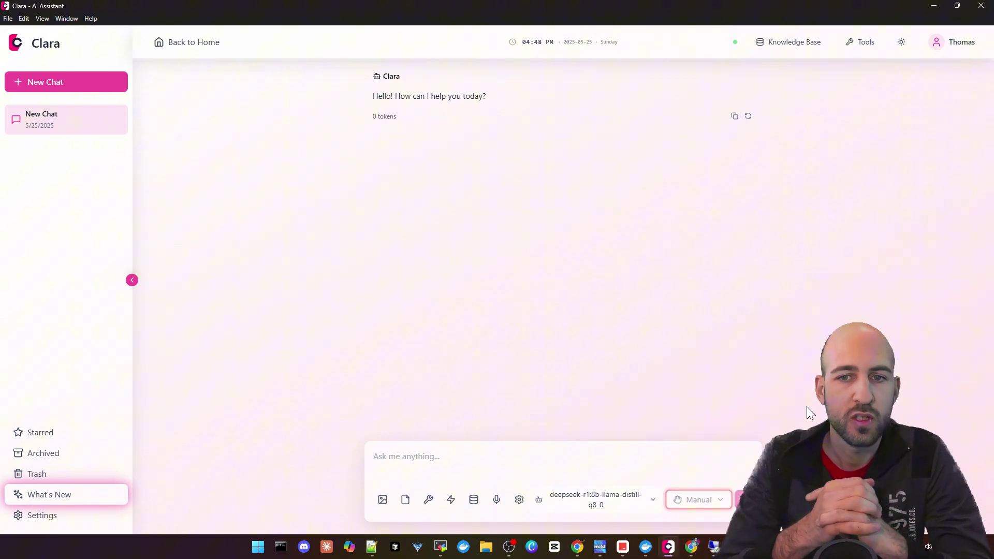
# - In the assistant chat, check the available models and send the message "hi" to deepseek-r1:8b-llama-distill-q8_0
pyautogui.click(604, 498)
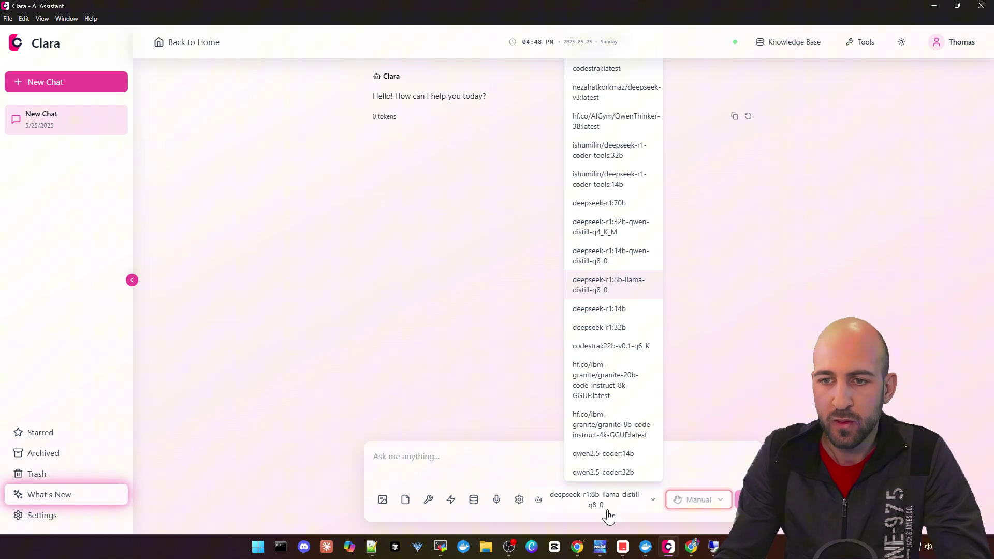
pyautogui.write('hi')
pyautogui.press('Return')
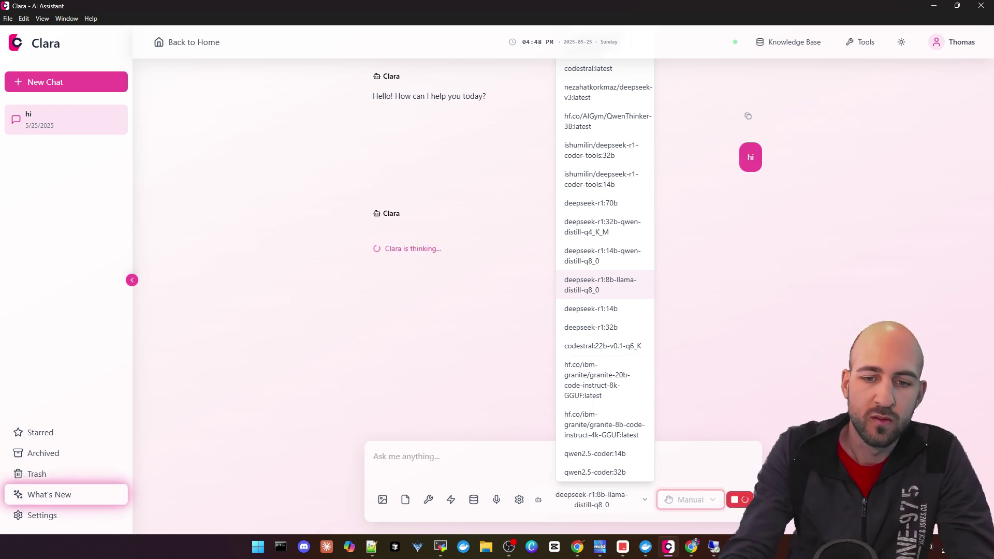
pyautogui.click(621, 505)
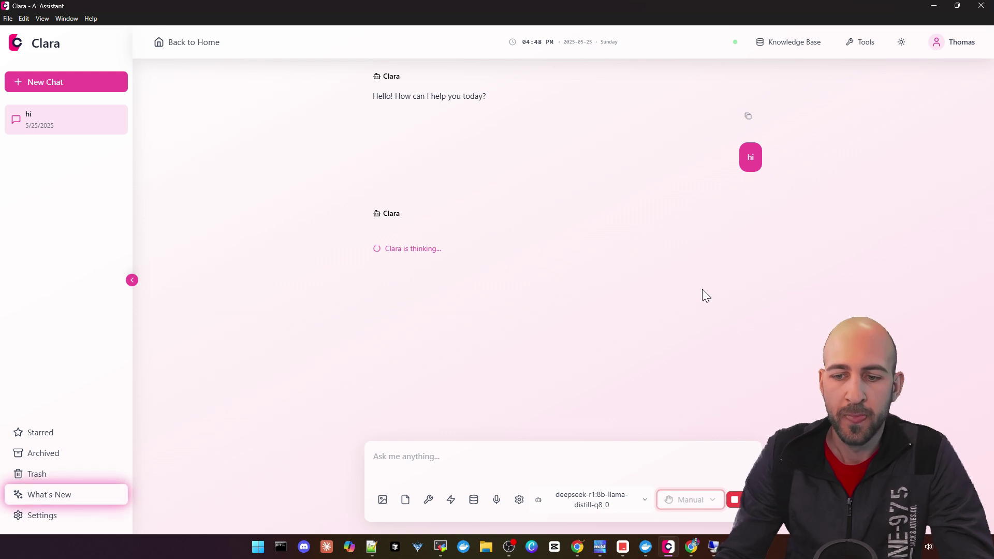
pyautogui.tripleClick(426, 248)
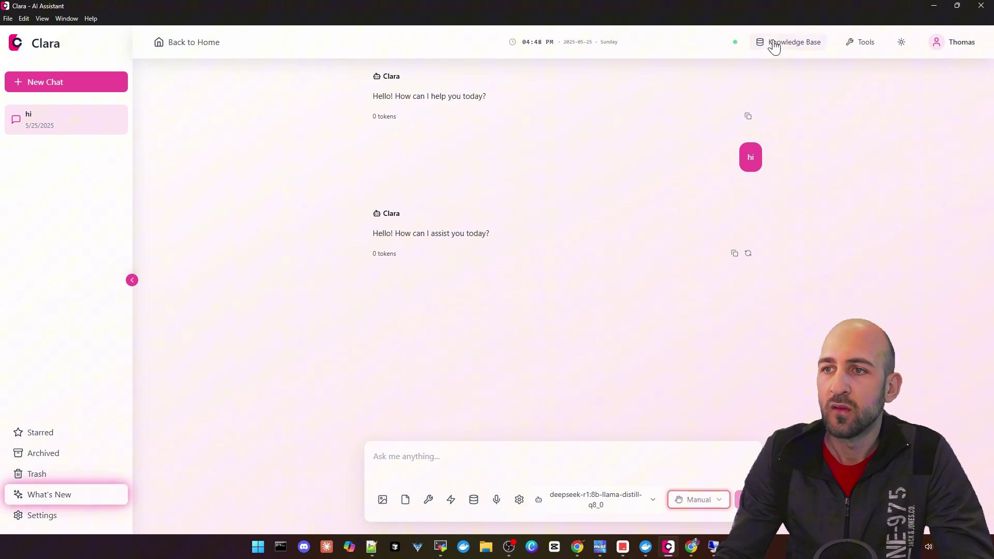
# - Try to upload napkin.pdf to the knowledge base, view its advanced settings, and close it
pyautogui.click(801, 46)
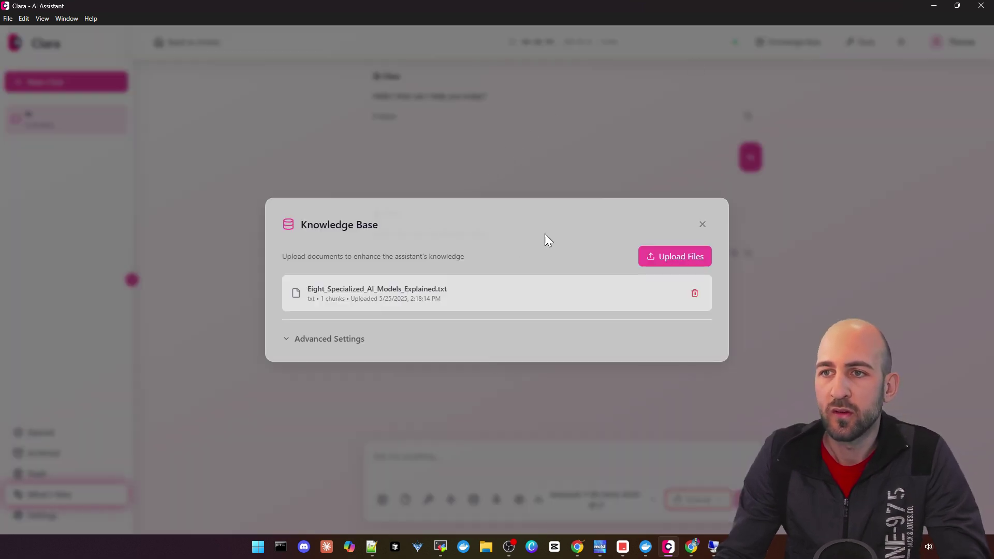
pyautogui.click(668, 256)
pyautogui.doubleClick(229, 222)
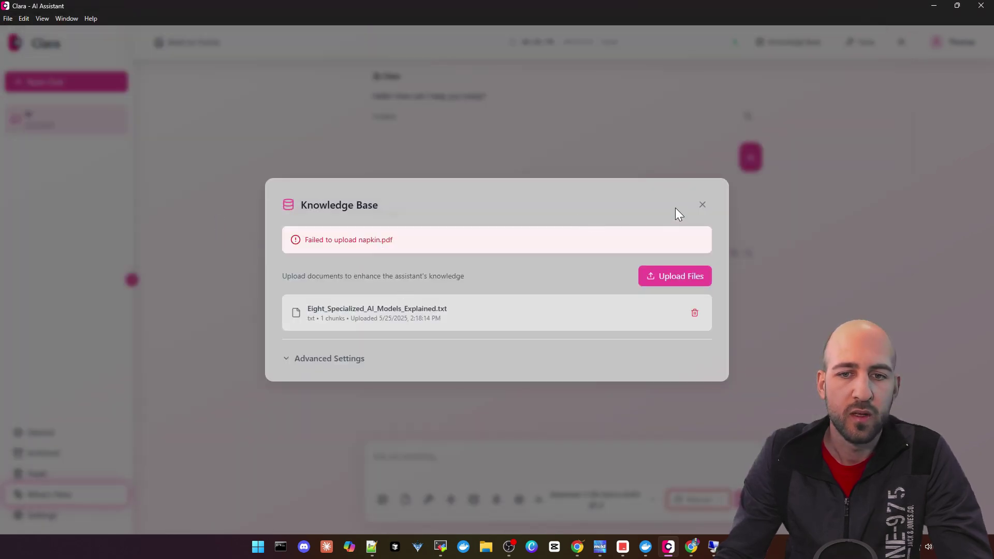
pyautogui.click(325, 363)
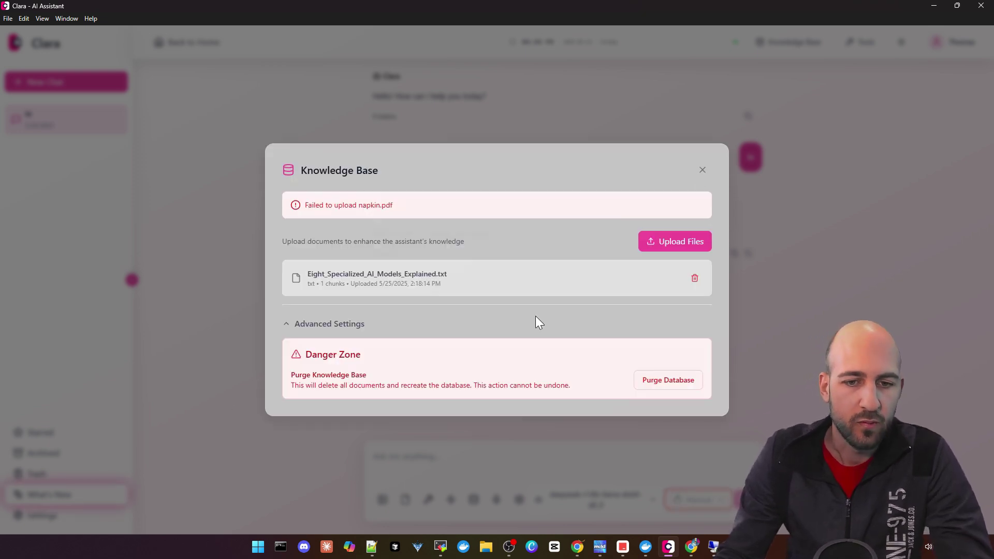
pyautogui.click(703, 171)
# - Open a blank custom tool form in Tool Management, dismiss the custom tools guide, and examine the form's fields
pyautogui.click(865, 43)
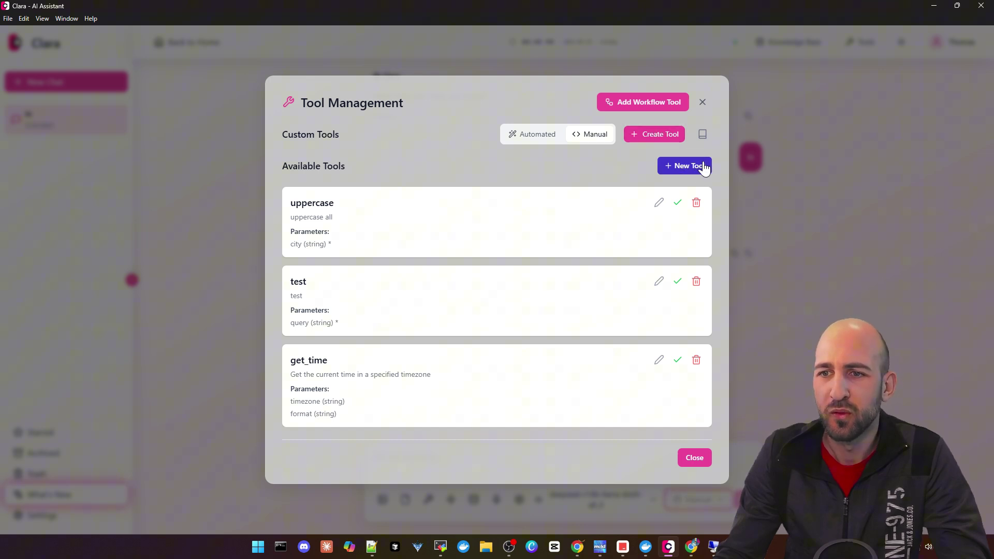
pyautogui.click(649, 137)
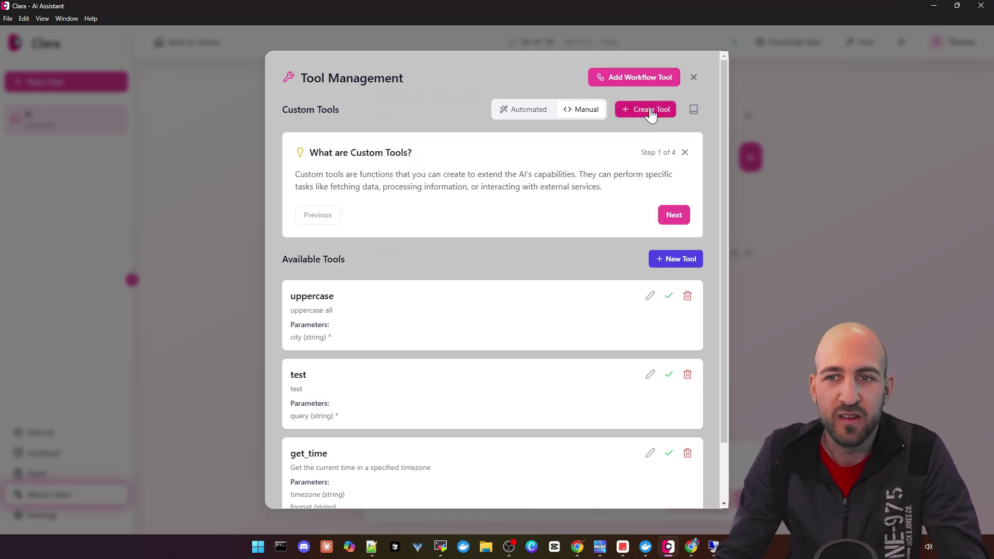
pyautogui.click(655, 259)
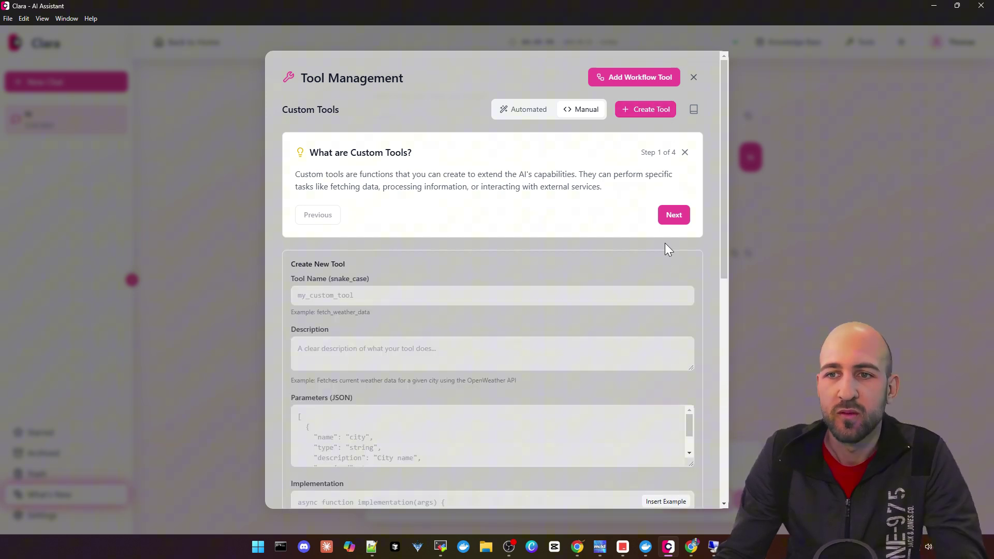
pyautogui.click(685, 153)
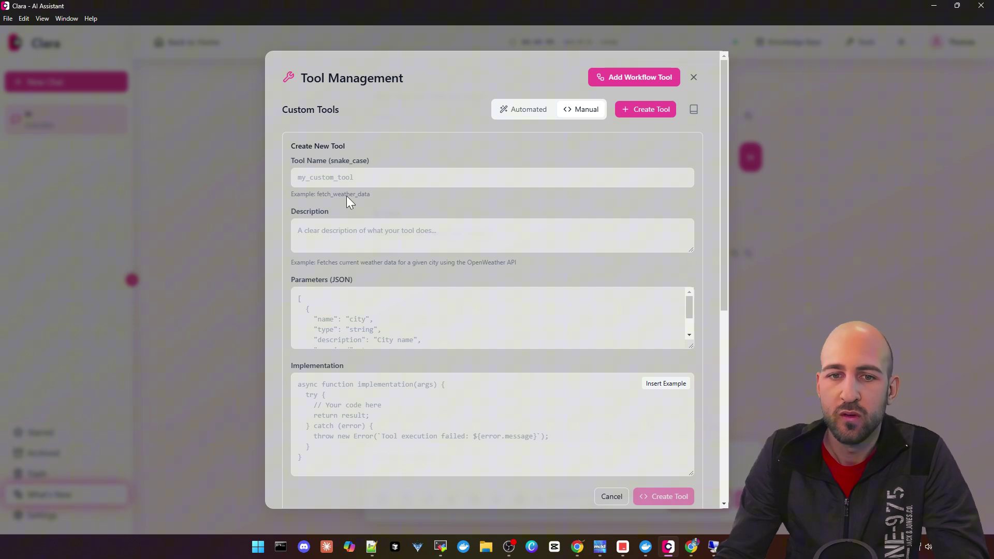
pyautogui.click(362, 305)
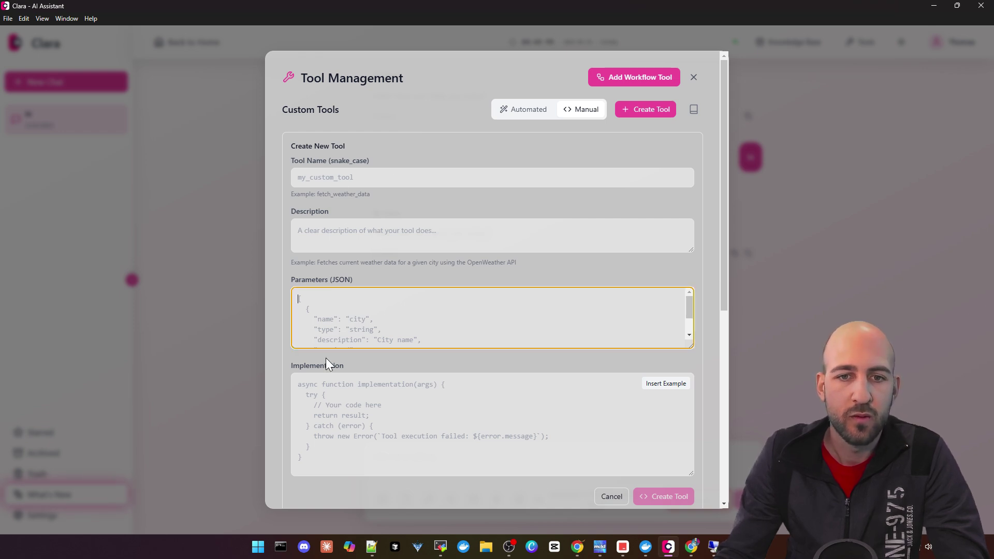
pyautogui.scroll(-5, 487, 339)
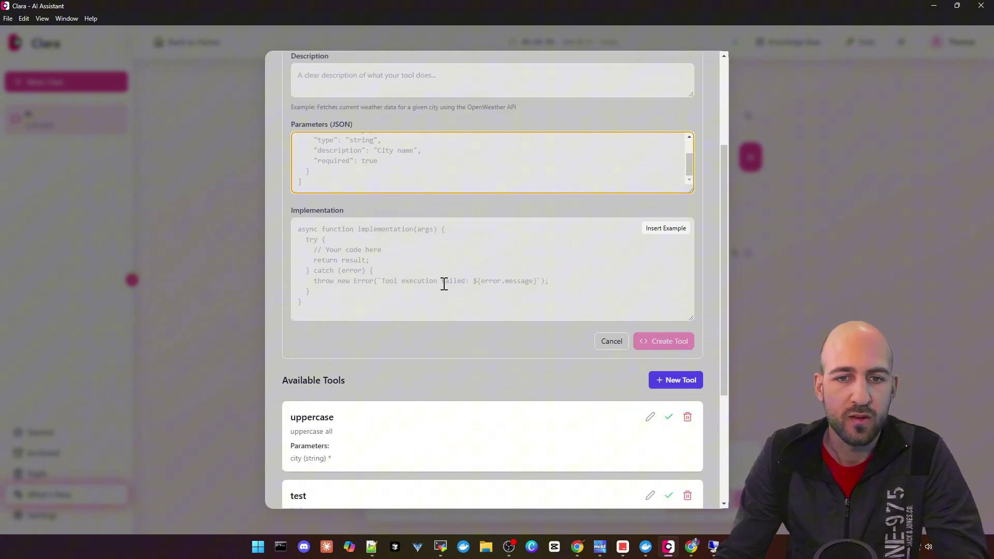
# - Insert the example code as the new tool's implementation and examine its toUpperCase line
pyautogui.click(666, 228)
pyautogui.moveTo(321, 260); pyautogui.dragTo(627, 260)
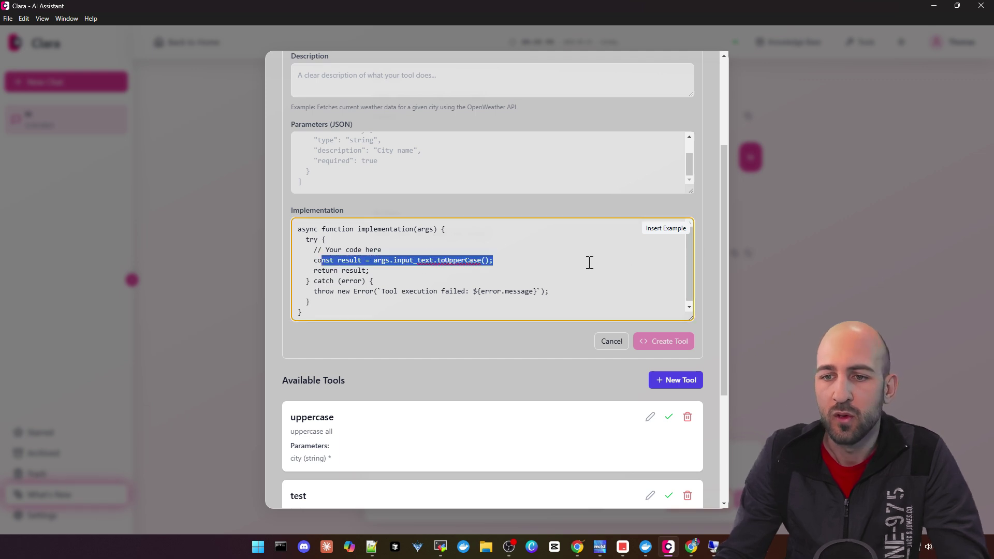
pyautogui.click(534, 284)
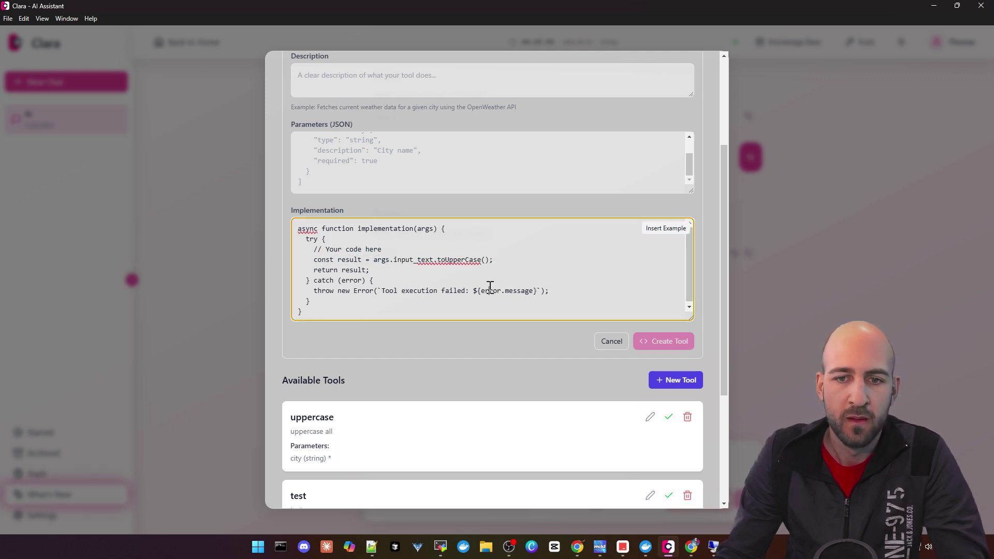
pyautogui.moveTo(446, 257); pyautogui.dragTo(481, 257)
pyautogui.click(466, 279)
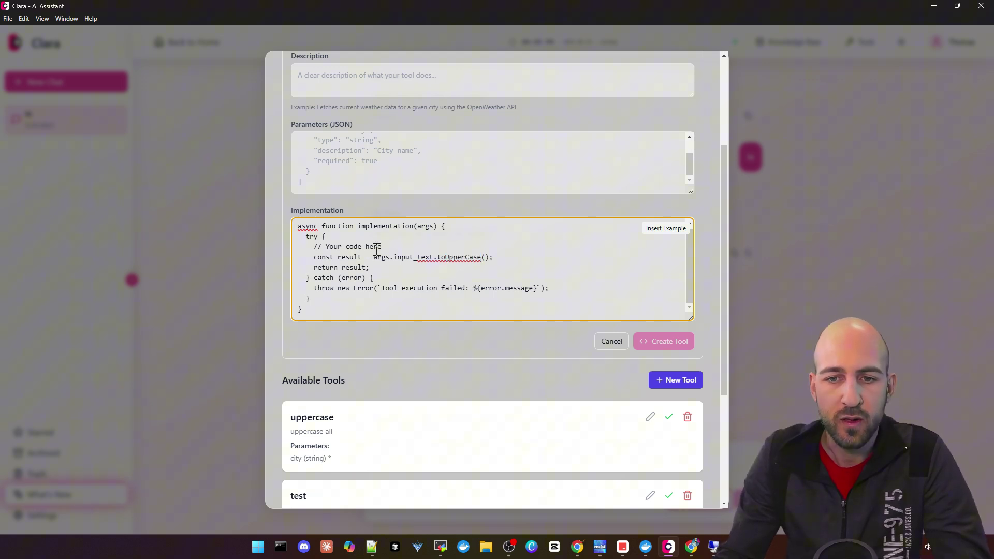
# - Examine the available tools, especially the description and parameters of get_time, and close Tool Management
pyautogui.scroll(-4, 549, 337)
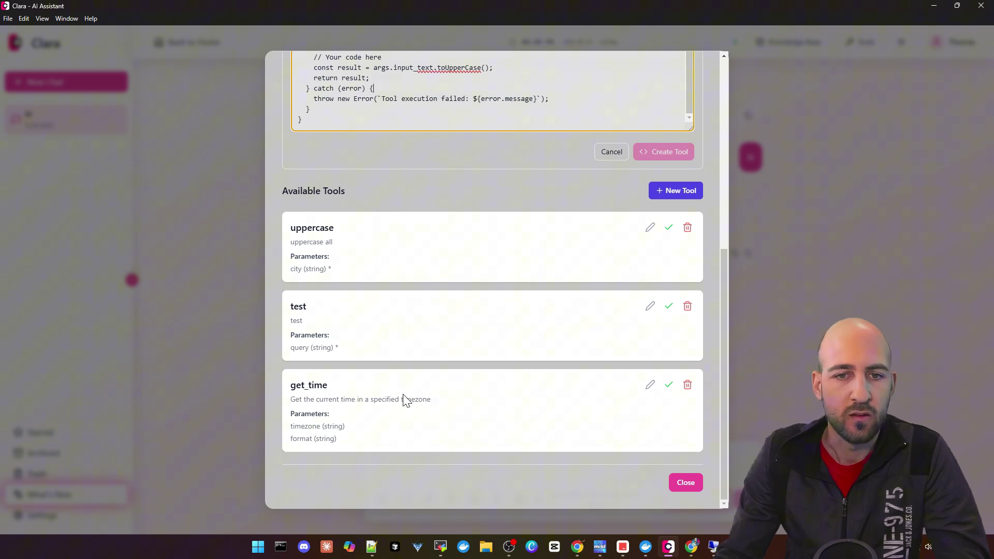
pyautogui.moveTo(366, 418); pyautogui.dragTo(292, 374)
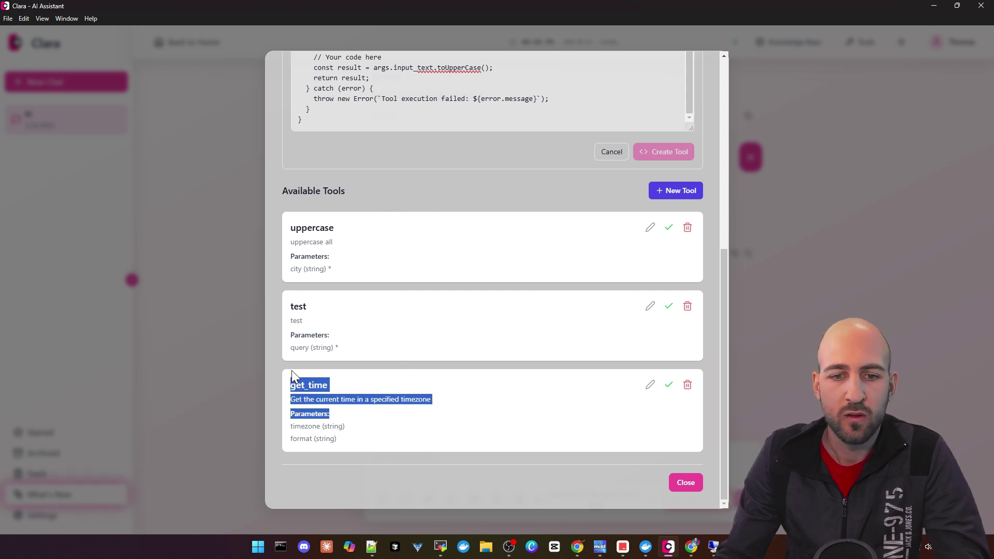
pyautogui.click(398, 429)
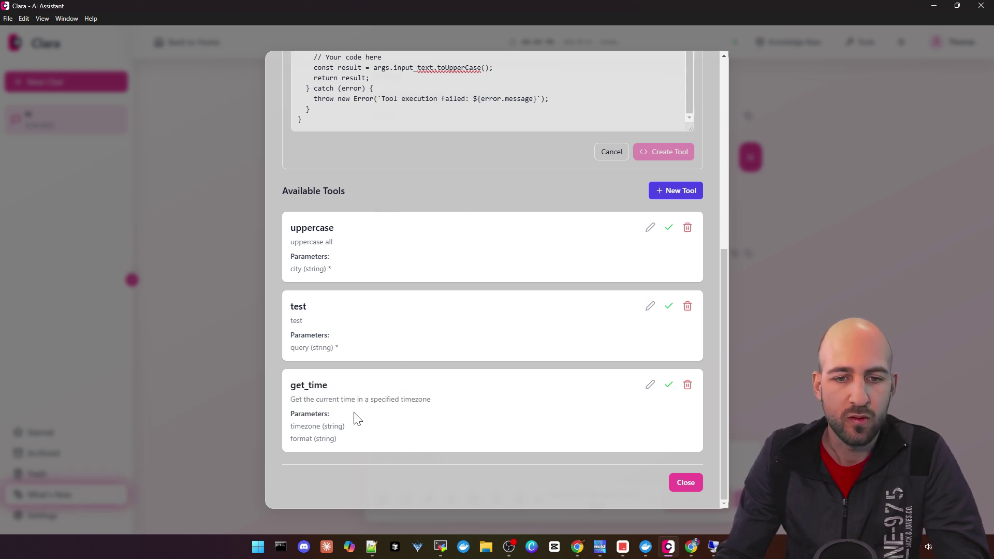
pyautogui.moveTo(305, 385); pyautogui.dragTo(352, 419)
pyautogui.click(439, 434)
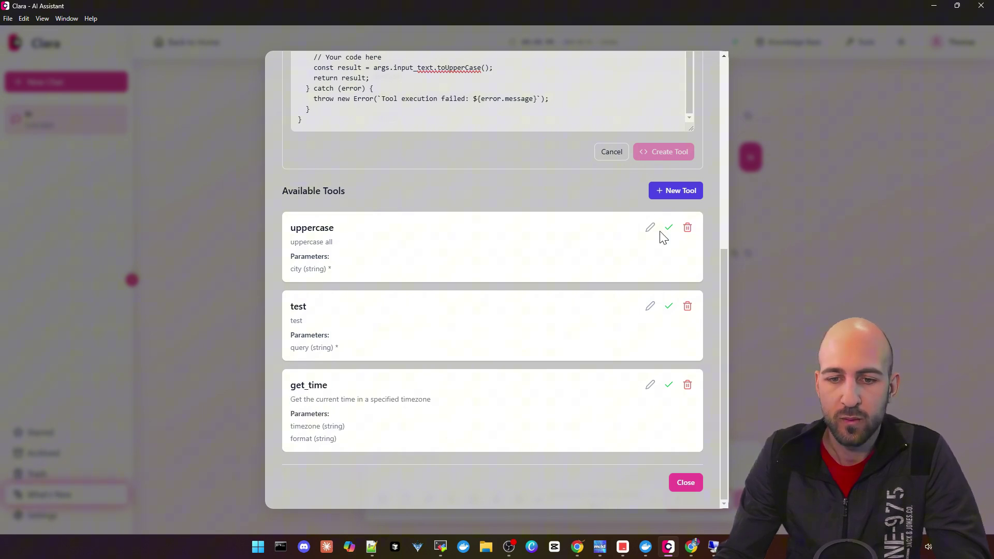
pyautogui.scroll(5, 619, 309)
pyautogui.scroll(-5, 621, 290)
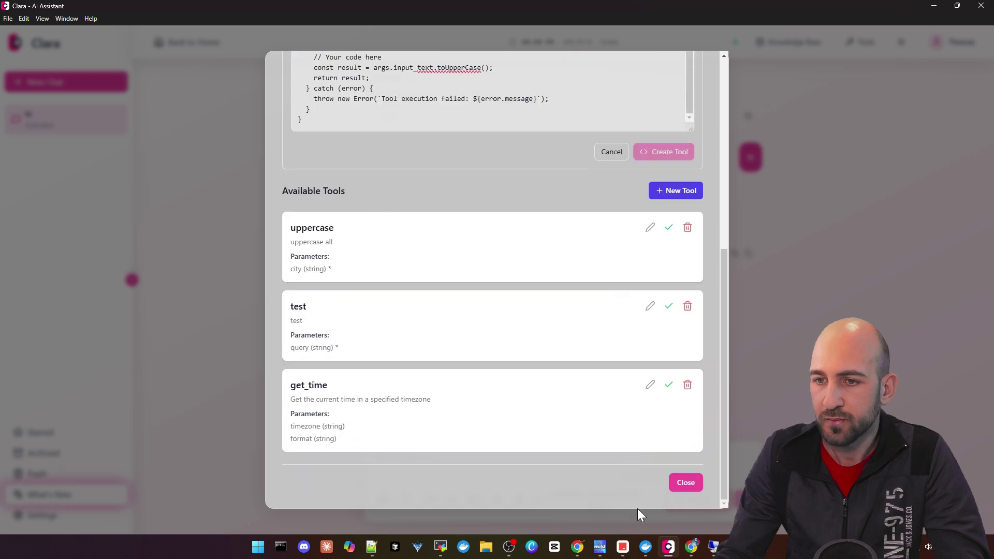
pyautogui.click(685, 483)
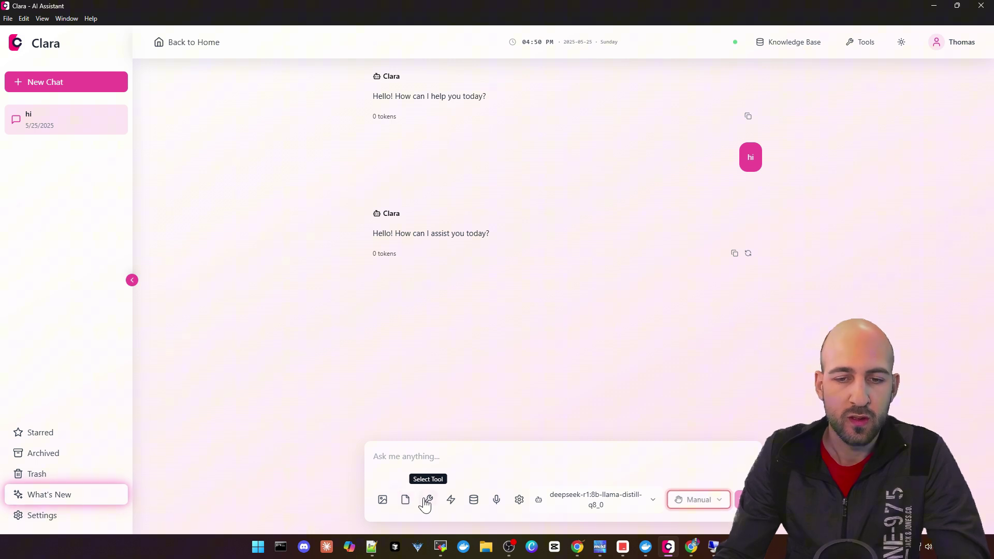
# - Open the code interpreter workspace from the assistant chat
pyautogui.click(451, 500)
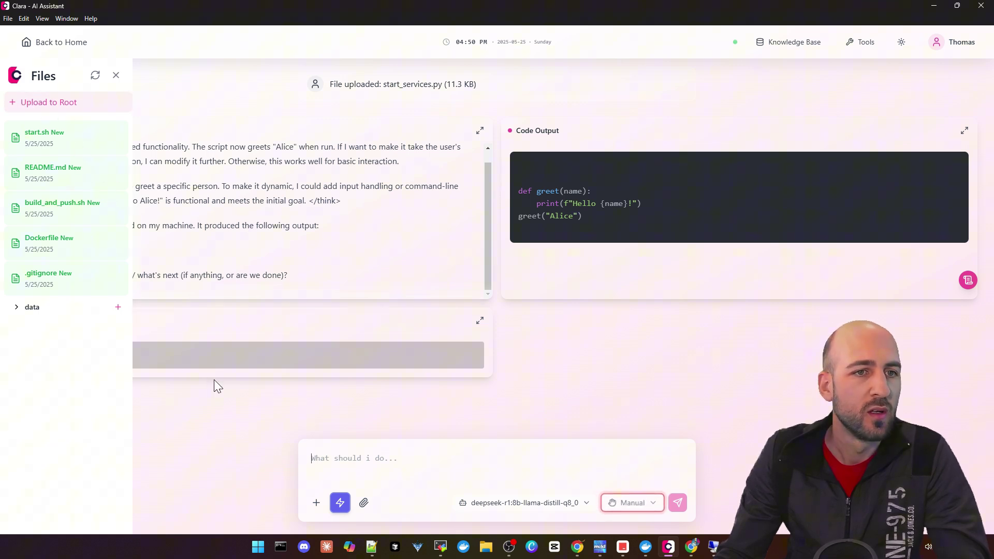
# - Expand the data folder in the workspace files, examine the start_services.py upload message, and close the file list
pyautogui.click(19, 309)
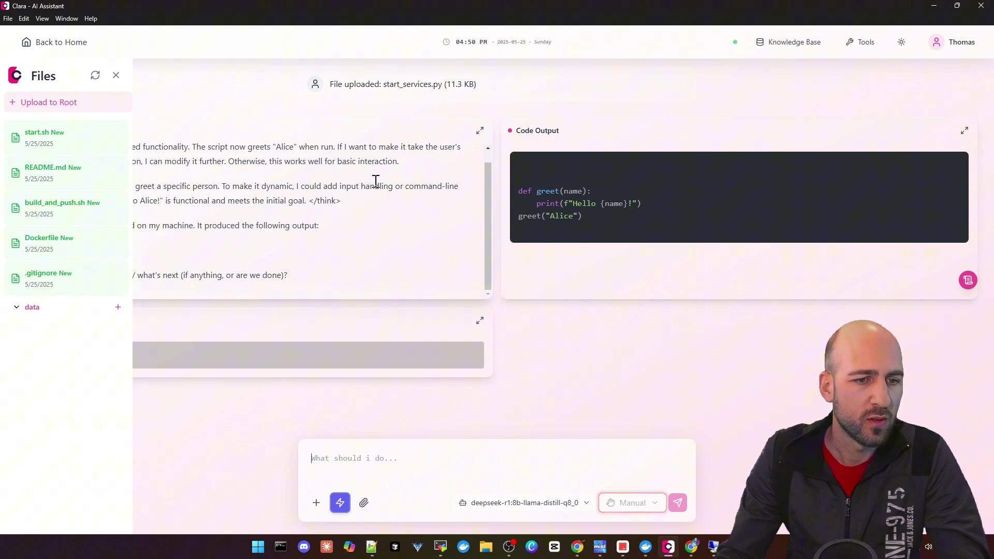
pyautogui.moveTo(371, 87); pyautogui.dragTo(449, 85)
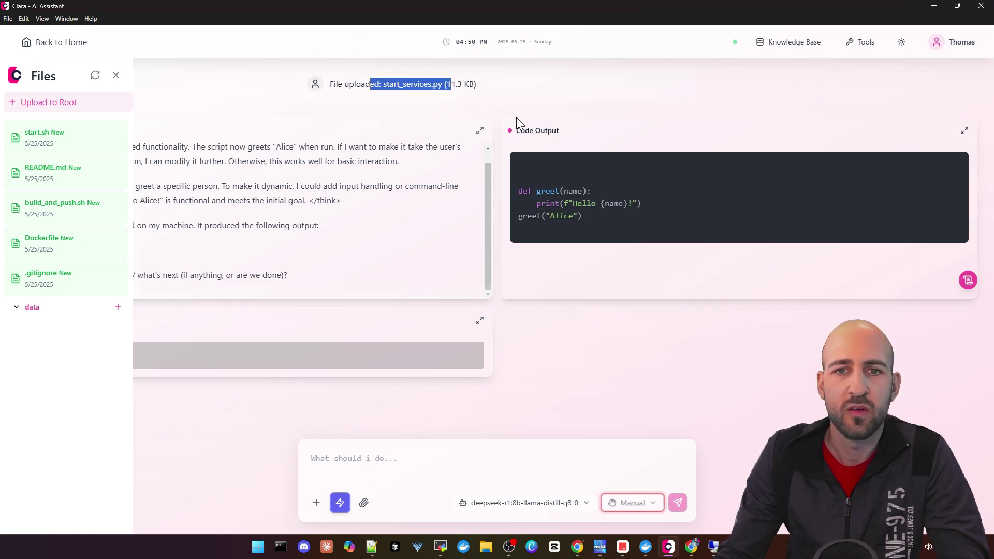
pyautogui.click(205, 83)
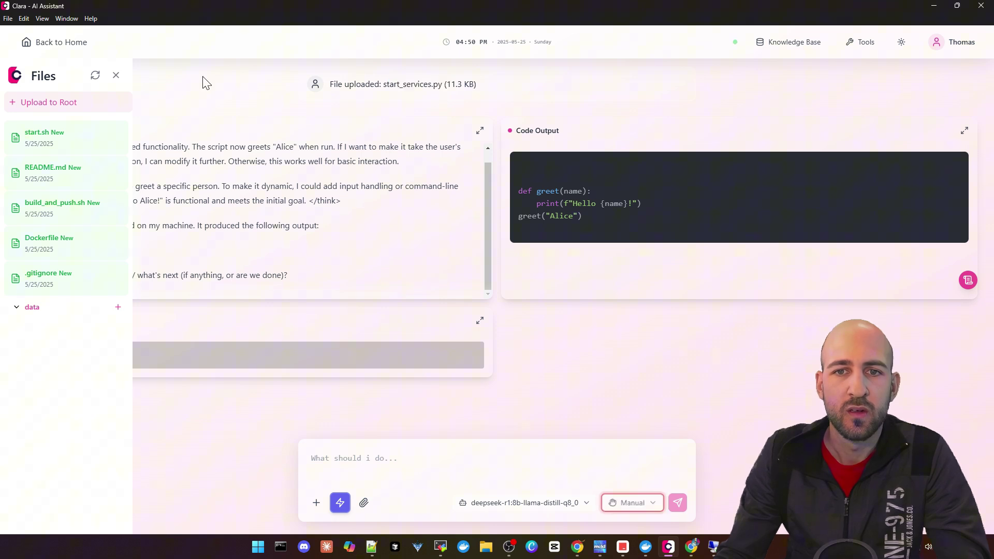
pyautogui.click(115, 79)
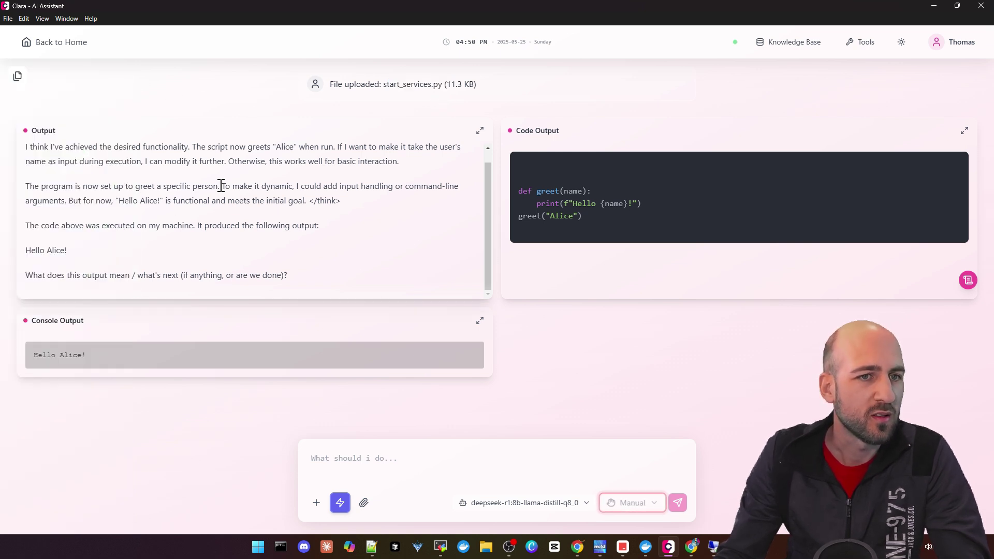
# - Examine the assistant's explanation of the greeting script and the generated greet function in the code output
pyautogui.moveTo(162, 151); pyautogui.dragTo(340, 244)
pyautogui.moveTo(593, 191); pyautogui.dragTo(615, 228)
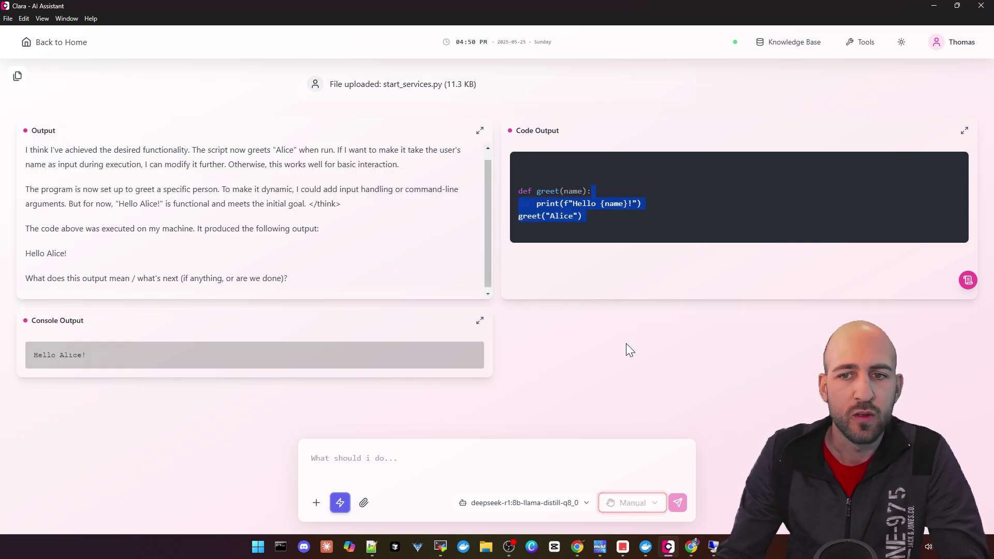
pyautogui.click(539, 304)
pyautogui.scroll(-1, 446, 256)
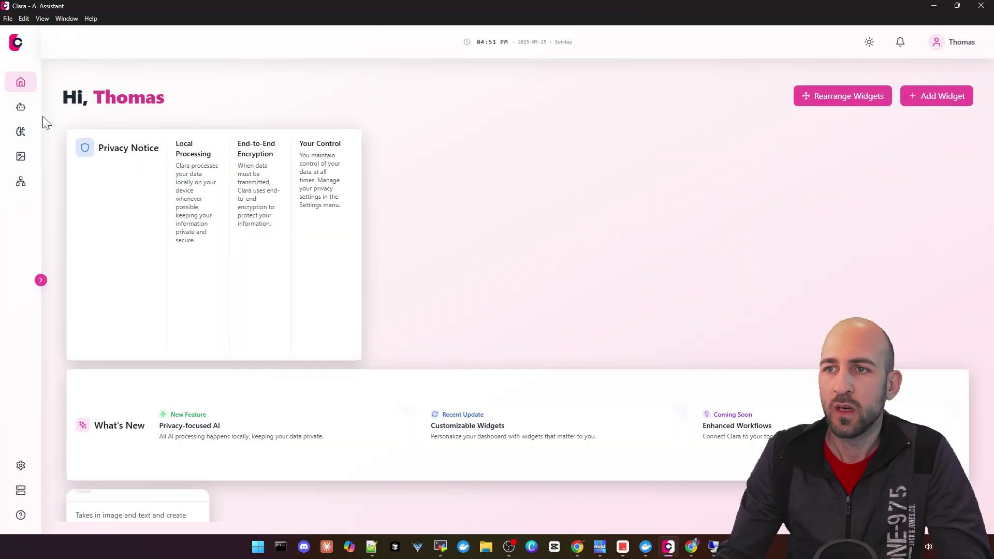
# - Open the agents area, look at the existing My Apps projects, and return to My Agents
pyautogui.moveTo(54, 100)
pyautogui.click(60, 133)
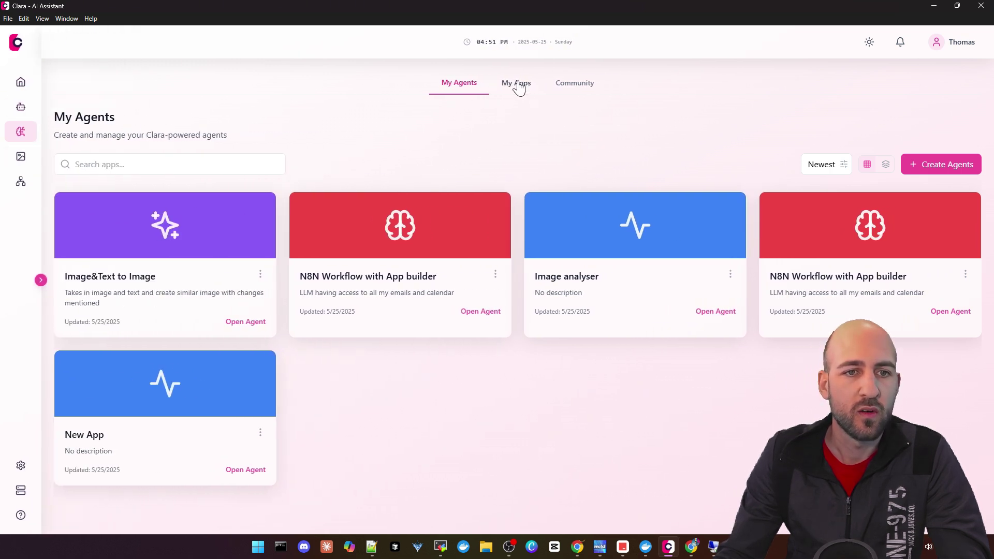
pyautogui.click(519, 85)
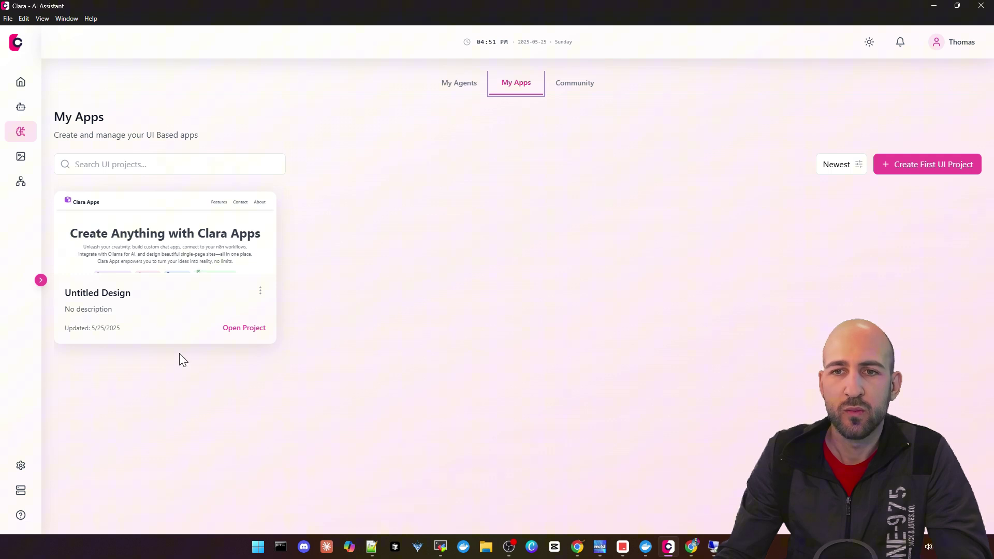
pyautogui.click(461, 82)
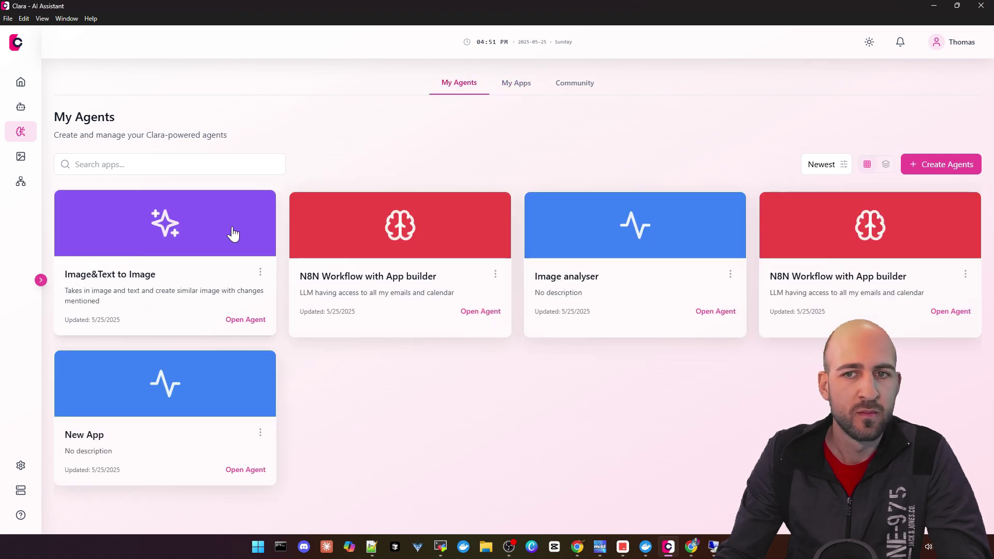
# - Create a new agent, starting new instead of restoring the draft, and look through the available tools
pyautogui.click(956, 166)
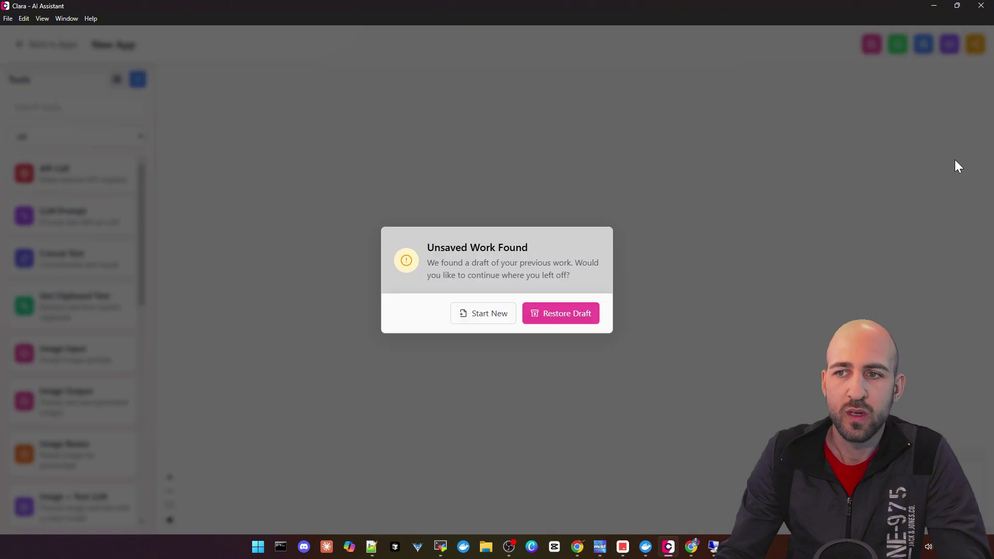
pyautogui.click(494, 315)
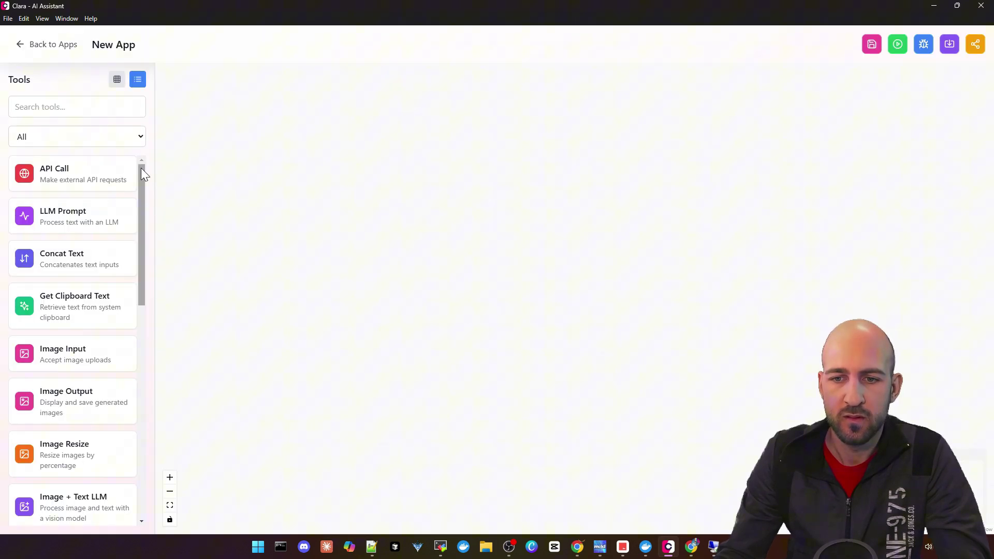
pyautogui.moveTo(141, 189); pyautogui.dragTo(138, 147)
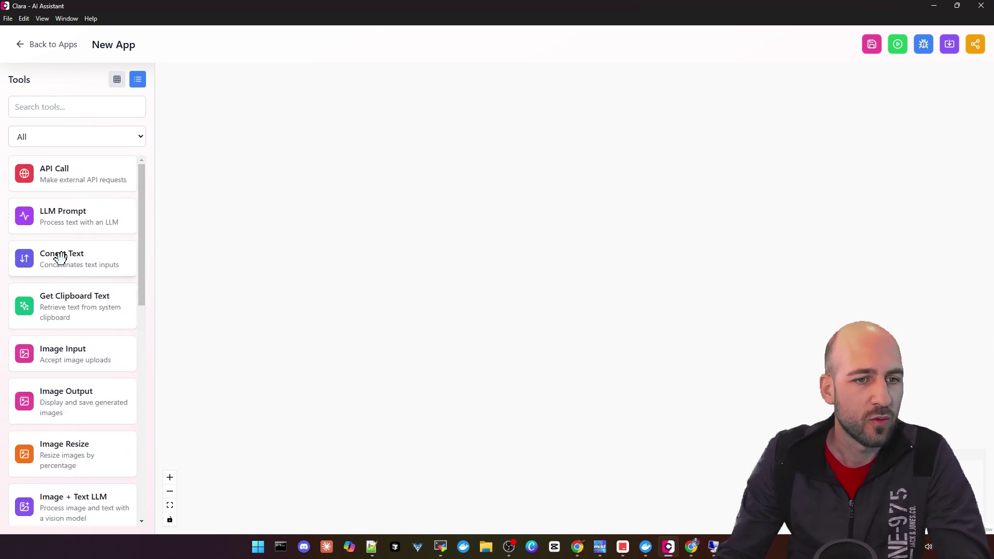
# - Add a Concat Text node to the agent canvas and move it aside to the far right of the workflow
pyautogui.moveTo(61, 258); pyautogui.dragTo(373, 283)
pyautogui.moveTo(612, 237); pyautogui.dragTo(452, 135)
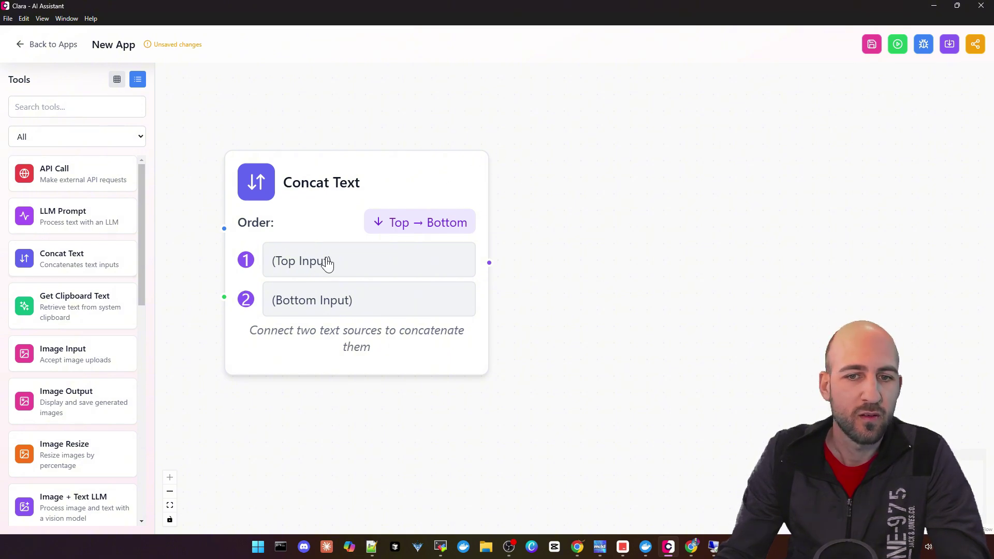
pyautogui.moveTo(392, 183); pyautogui.dragTo(797, 178)
pyautogui.scroll(-5, 619, 317)
pyautogui.moveTo(595, 325); pyautogui.dragTo(657, 231)
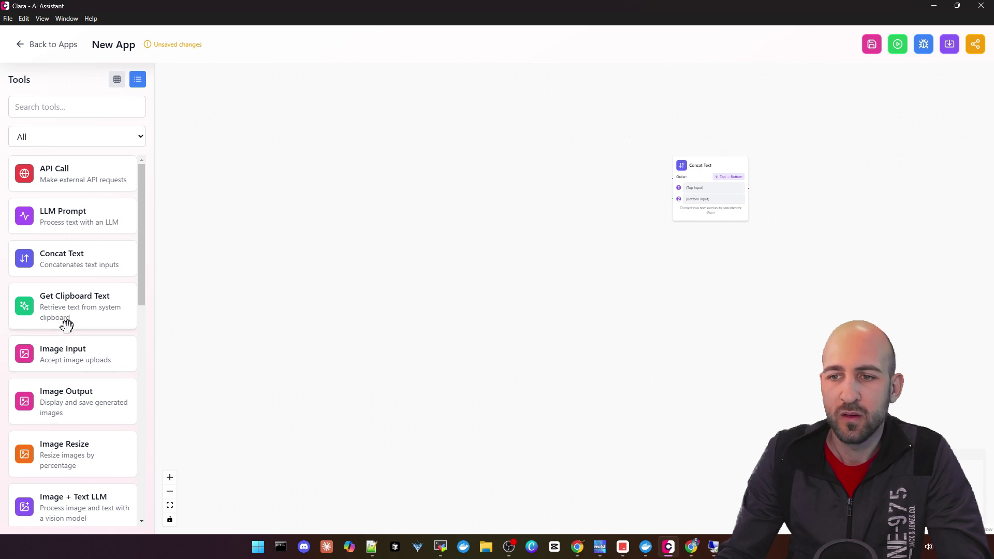
# - Add an Image Input node and an Image + Text LLM node below it, connecting the image output to the LLM's image input
pyautogui.moveTo(52, 351); pyautogui.dragTo(346, 176)
pyautogui.scroll(3, 341, 200)
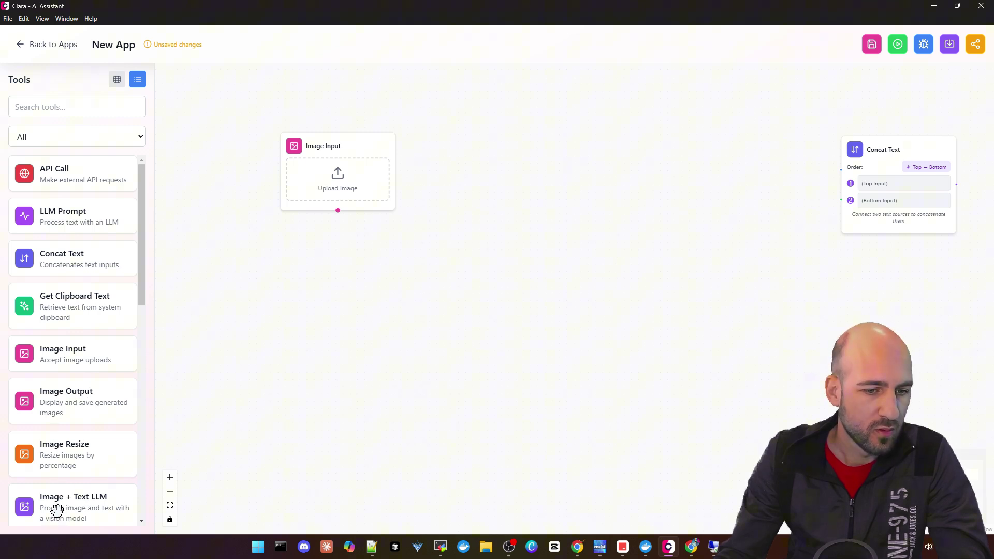
pyautogui.moveTo(56, 510); pyautogui.dragTo(317, 334)
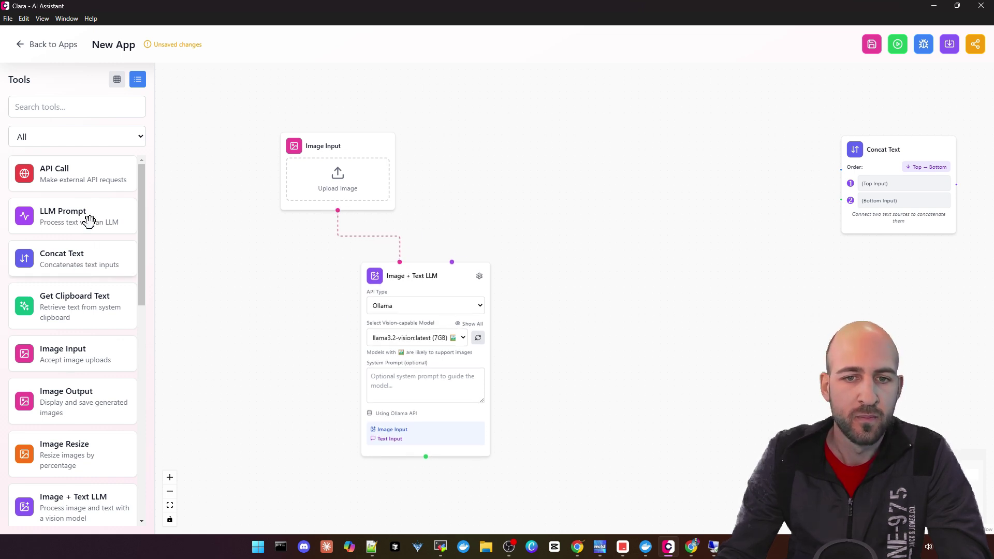
# - Add a Static Text node beside the Image Input node and connect it to the LLM node's text input
pyautogui.scroll(-4, 82, 414)
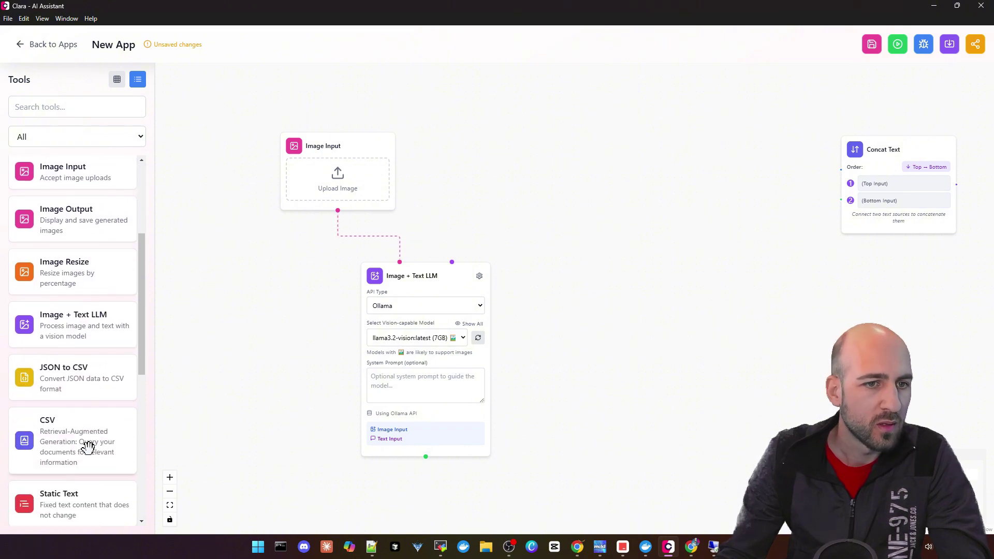
pyautogui.scroll(-2, 88, 447)
pyautogui.moveTo(62, 373); pyautogui.dragTo(460, 127)
pyautogui.click(537, 207)
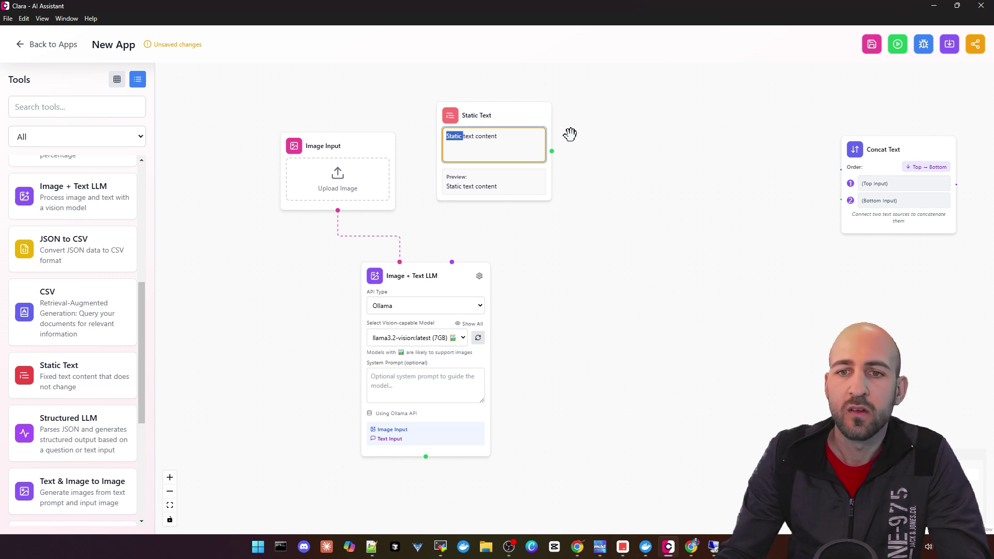
pyautogui.moveTo(552, 152); pyautogui.dragTo(451, 270)
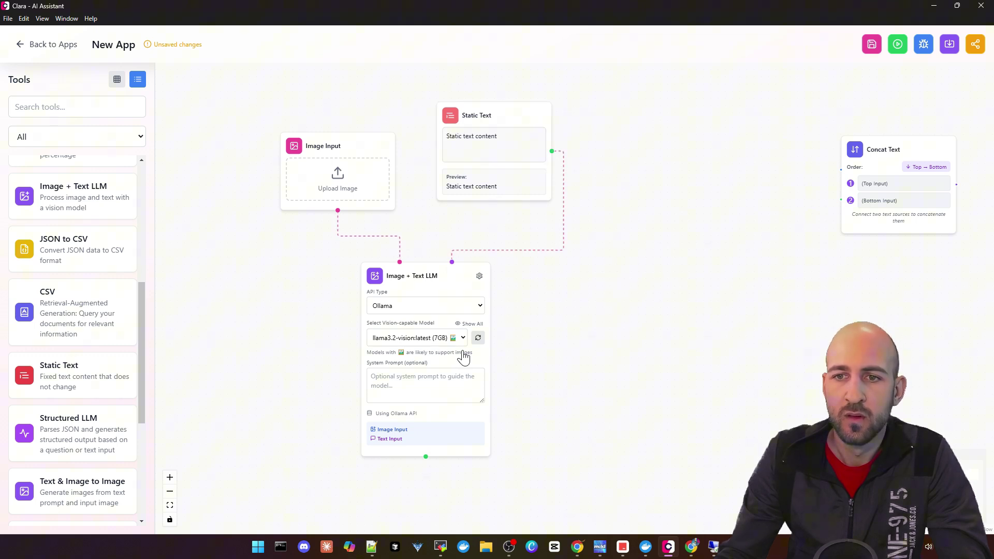
# - Examine the API type and vision-capable model choices of the Image + Text LLM node
pyautogui.click(415, 310)
pyautogui.click(415, 311)
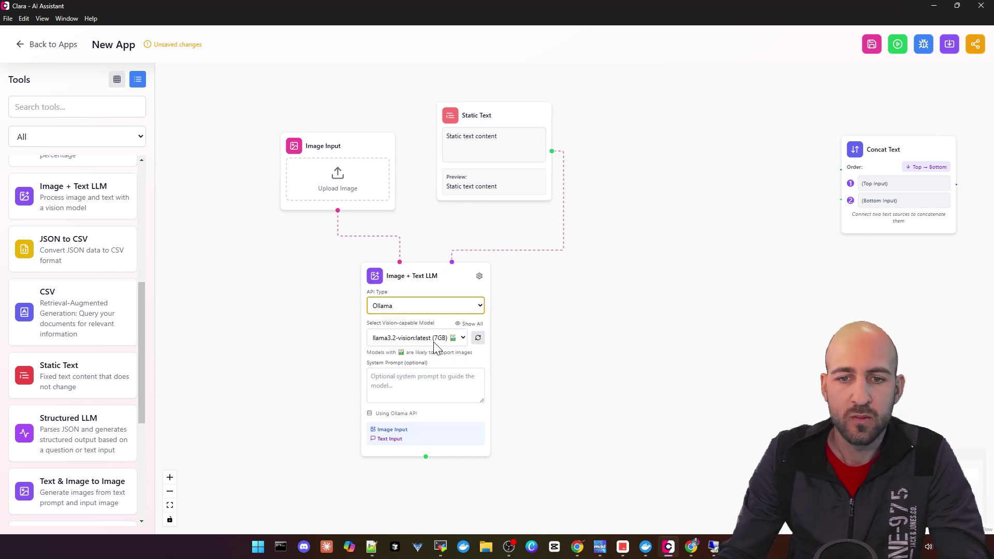
pyautogui.scroll(-1, 406, 377)
pyautogui.scroll(3, 403, 370)
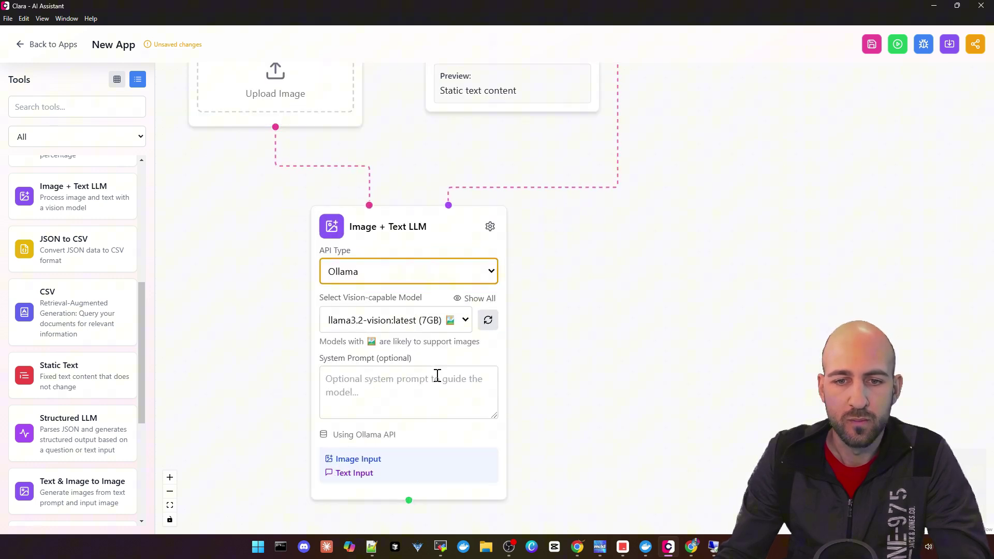
pyautogui.click(395, 320)
pyautogui.click(395, 320)
pyautogui.click(337, 417)
pyautogui.click(537, 99)
# - Replace the Static Text node's content with "Analyse the image"
pyautogui.scroll(-3, 560, 180)
pyautogui.moveTo(649, 234); pyautogui.dragTo(644, 294)
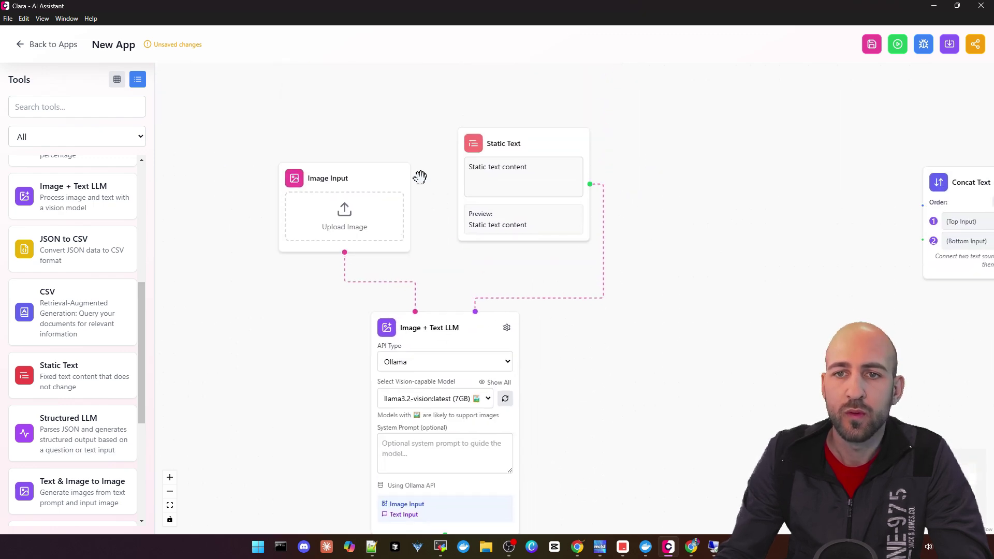
pyautogui.click(527, 177)
pyautogui.hotkey('ctrl', 'a')
pyautogui.write('Analyse the image')
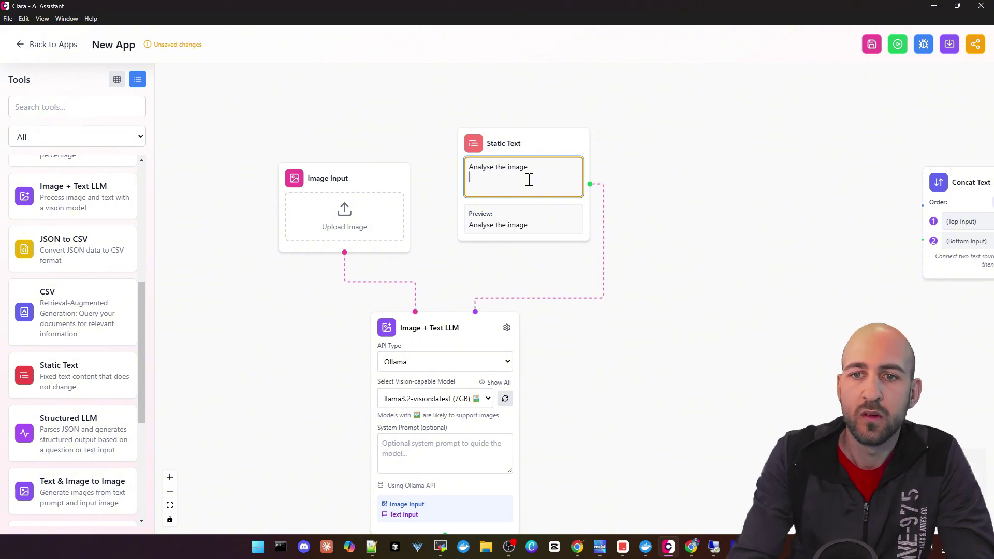
pyautogui.click(388, 222)
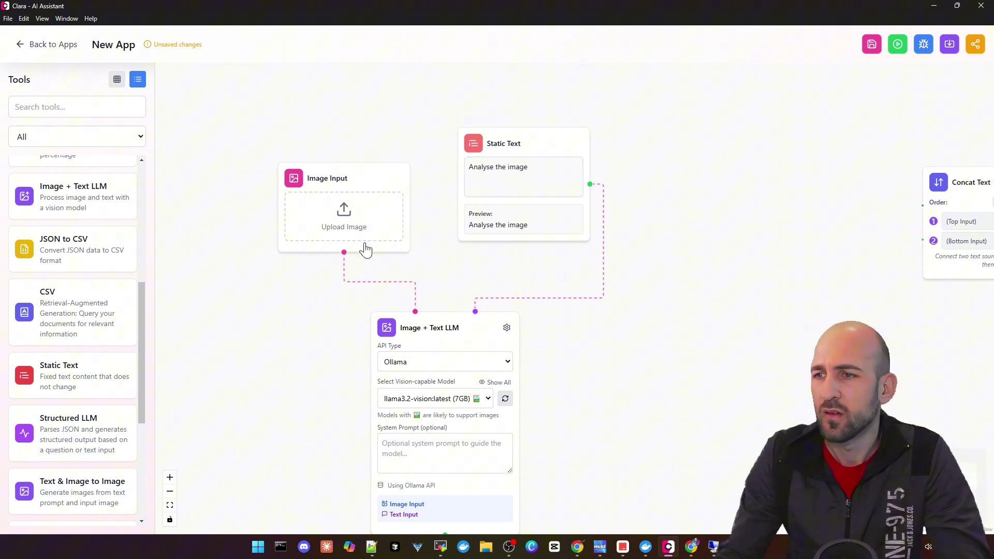
# - Upload localai-logo-white.png from Downloads into the Image Input node
pyautogui.click(336, 221)
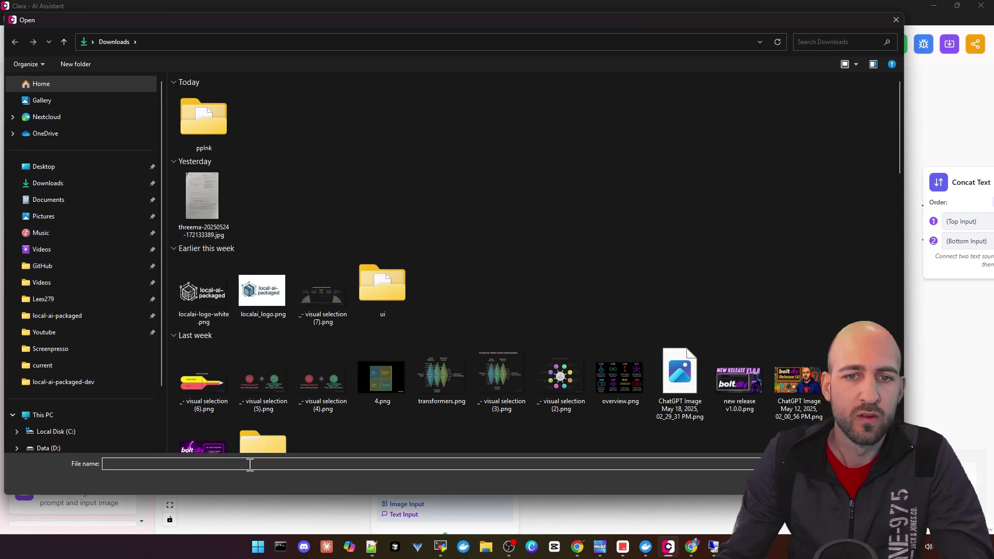
pyautogui.doubleClick(187, 322)
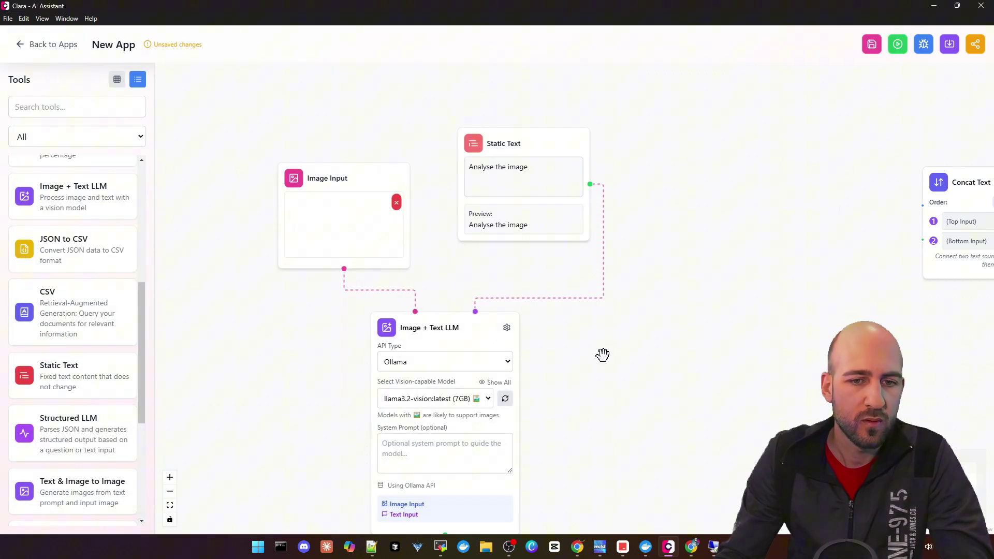
pyautogui.moveTo(641, 435); pyautogui.dragTo(622, 350)
pyautogui.click(421, 391)
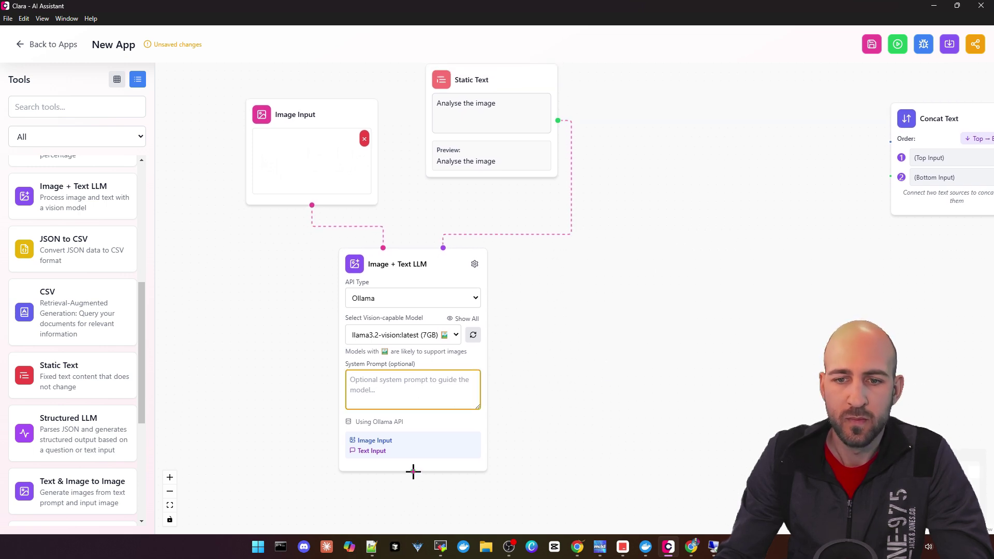
# - Add a Text Output node to the right of the Image + Text LLM node and connect the LLM's output to it
pyautogui.scroll(-5, 67, 332)
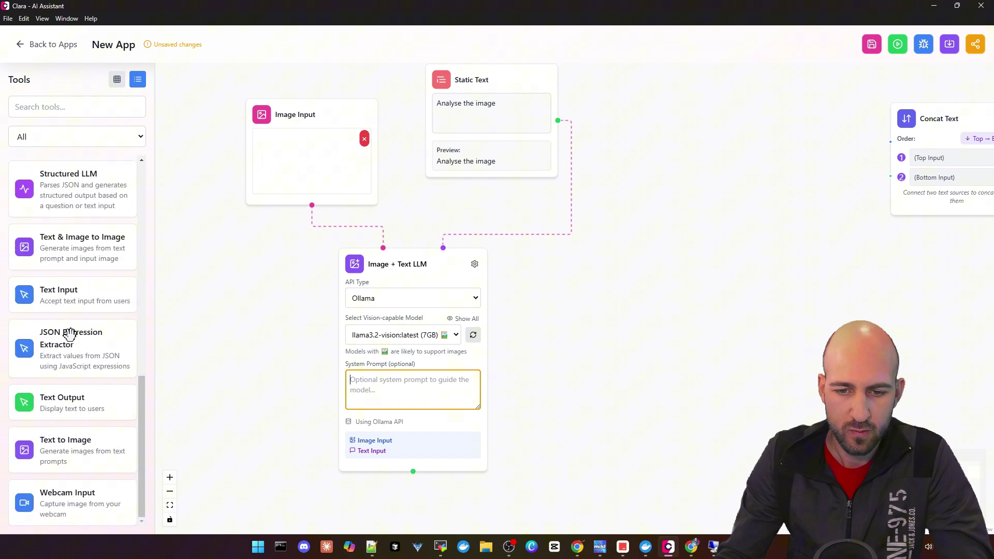
pyautogui.moveTo(69, 413); pyautogui.dragTo(632, 344)
pyautogui.moveTo(517, 476); pyautogui.dragTo(749, 358)
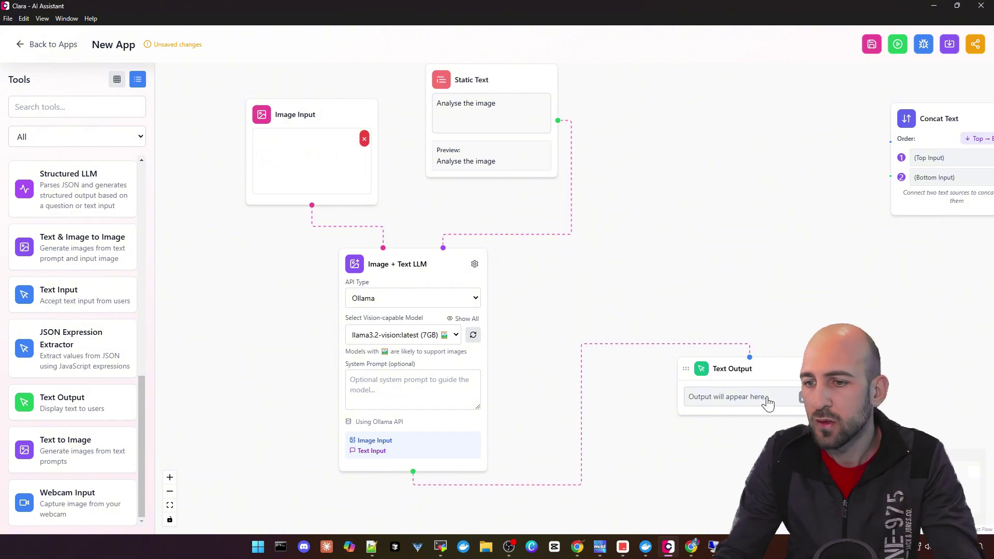
# - Run the agent workflow and move the Text Output node closer to the Image + Text LLM node
pyautogui.click(898, 44)
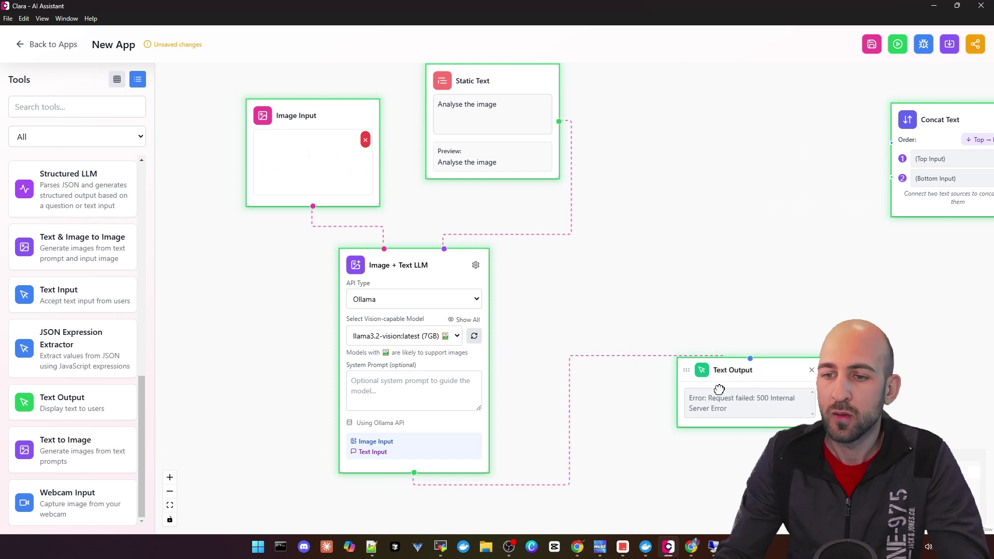
pyautogui.moveTo(775, 392); pyautogui.dragTo(692, 413)
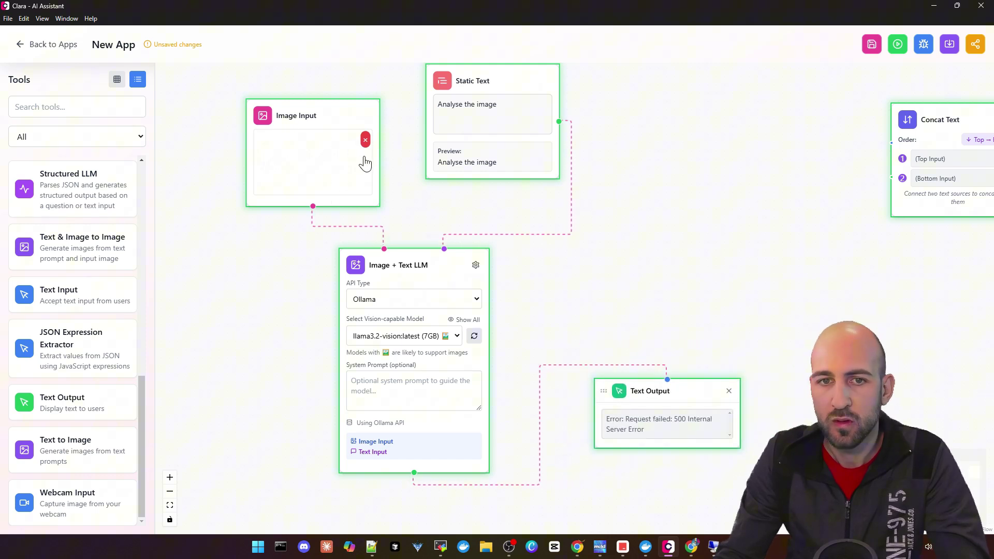
# - Replace the Image Input node's picture with localai_logo.png from Downloads
pyautogui.click(365, 138)
pyautogui.click(362, 171)
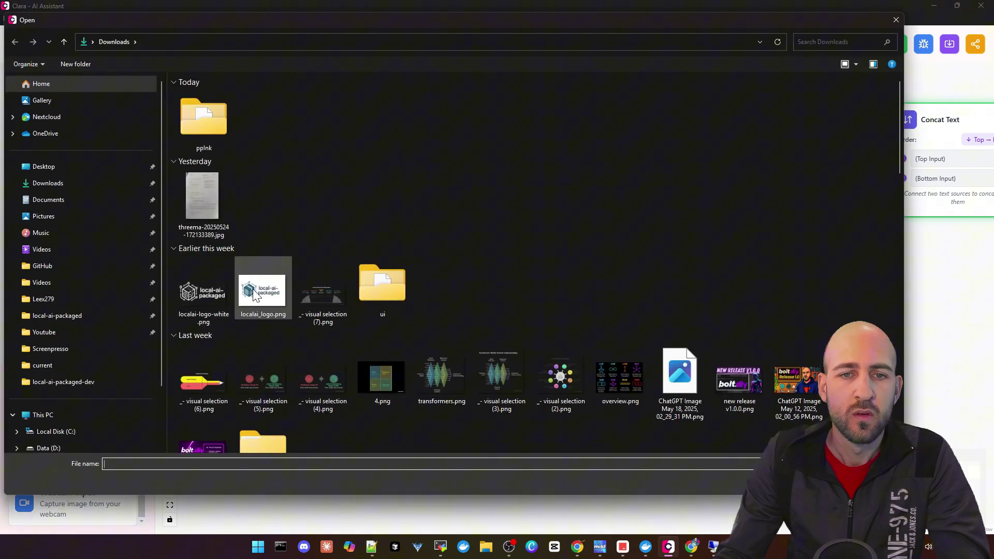
pyautogui.doubleClick(247, 321)
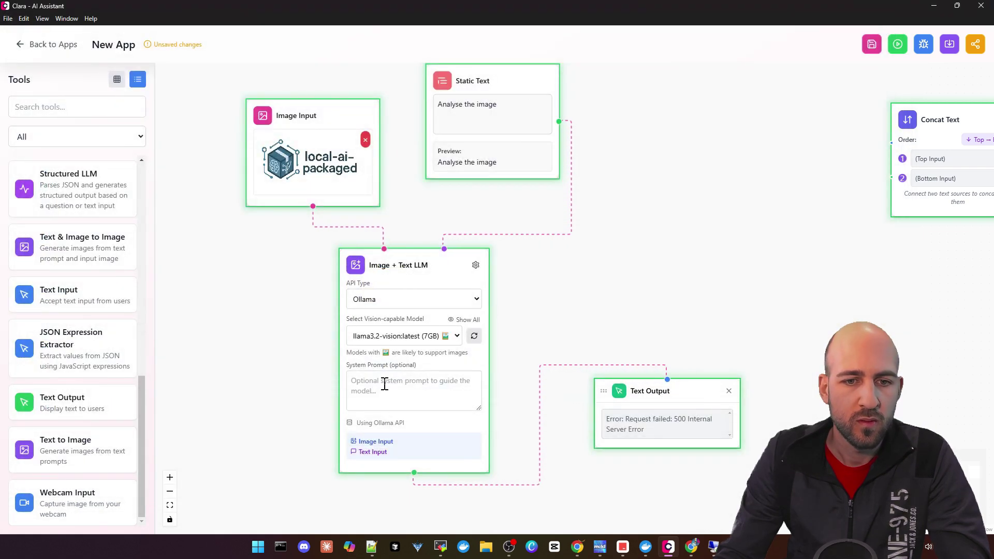
# - Set the Image + Text LLM node's system prompt to "Analyse the image and describe it."
pyautogui.click(418, 399)
pyautogui.write('An')
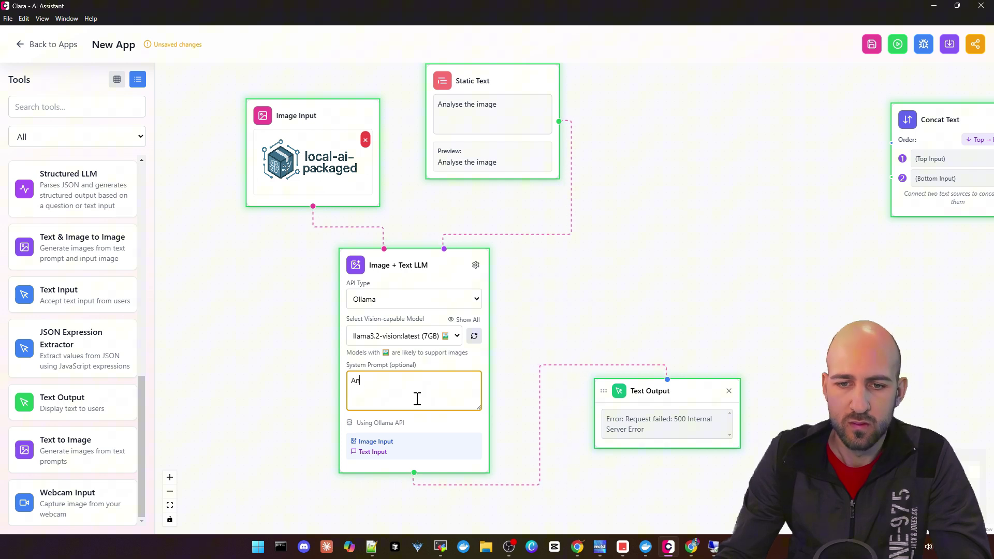
pyautogui.write('alyse t')
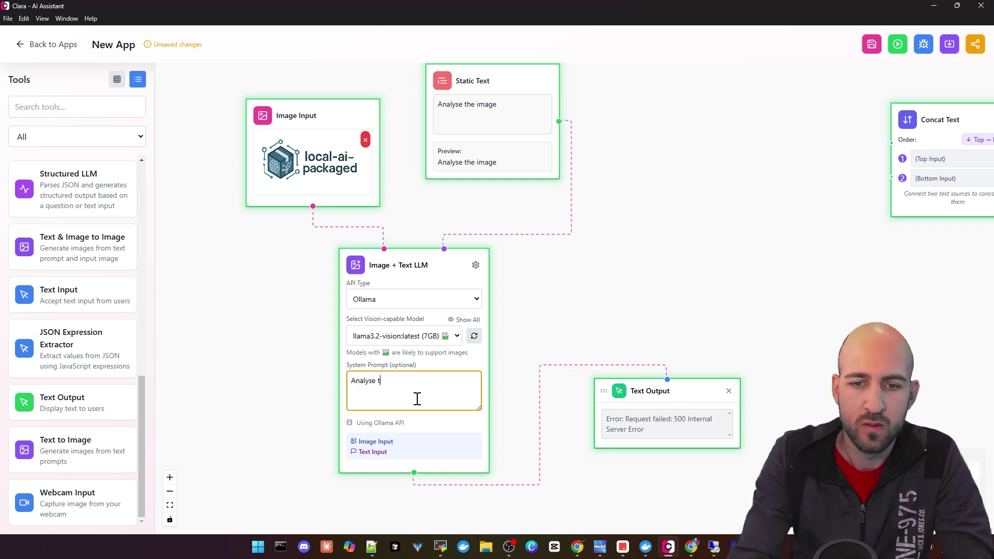
pyautogui.write('he image and descri')
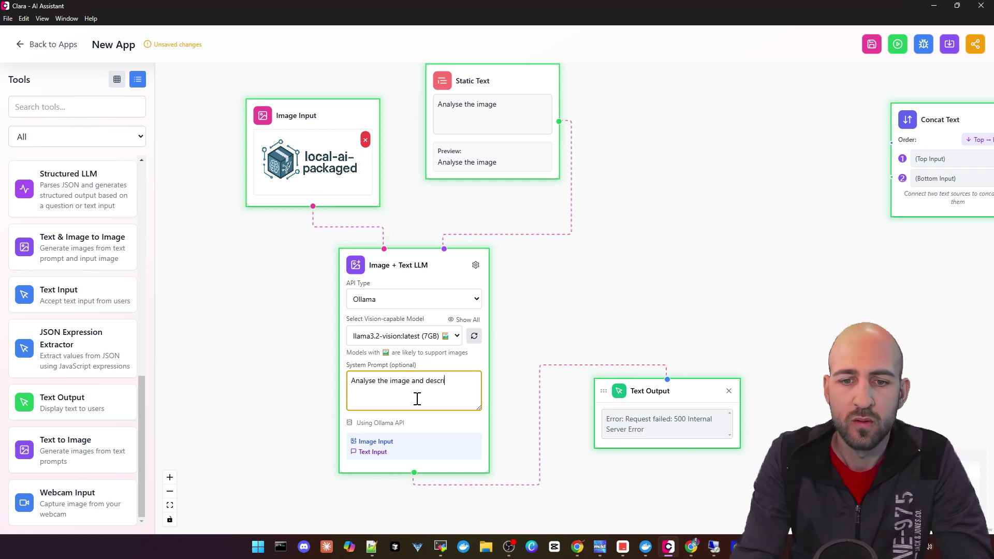
pyautogui.write('be it.')
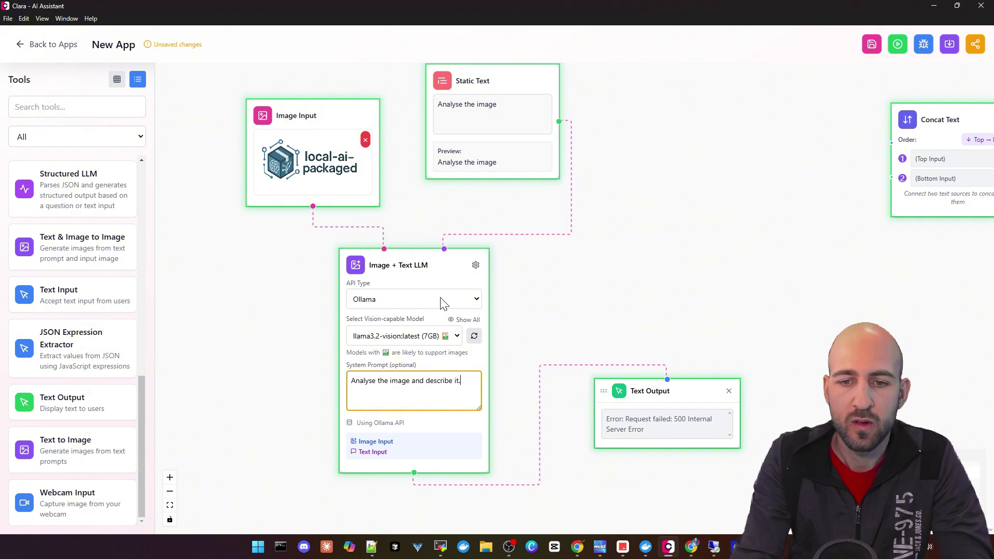
pyautogui.click(635, 290)
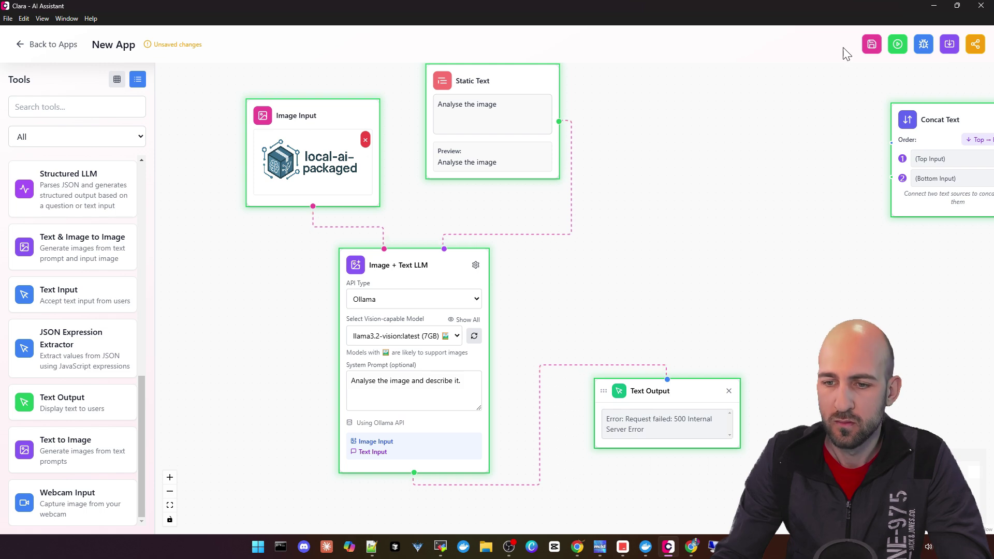
# - Save the workflow as New App, run the flow and move the Text Output node closer to the LLM node
pyautogui.click(872, 45)
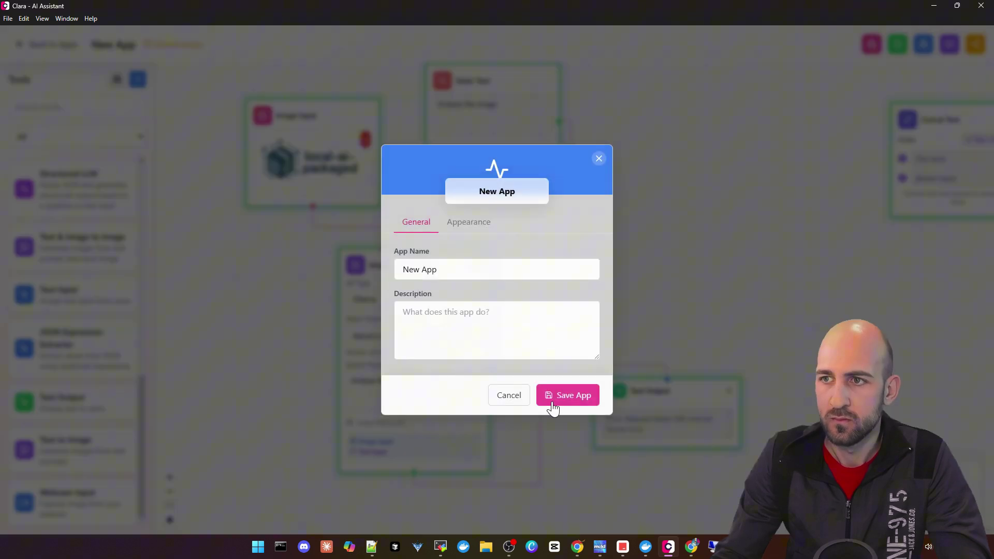
pyautogui.click(559, 405)
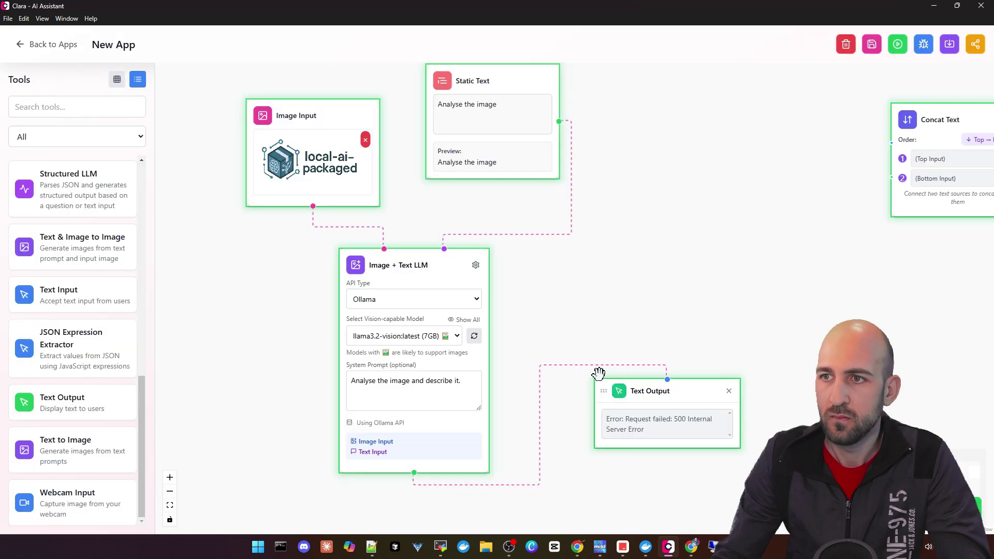
pyautogui.click(894, 48)
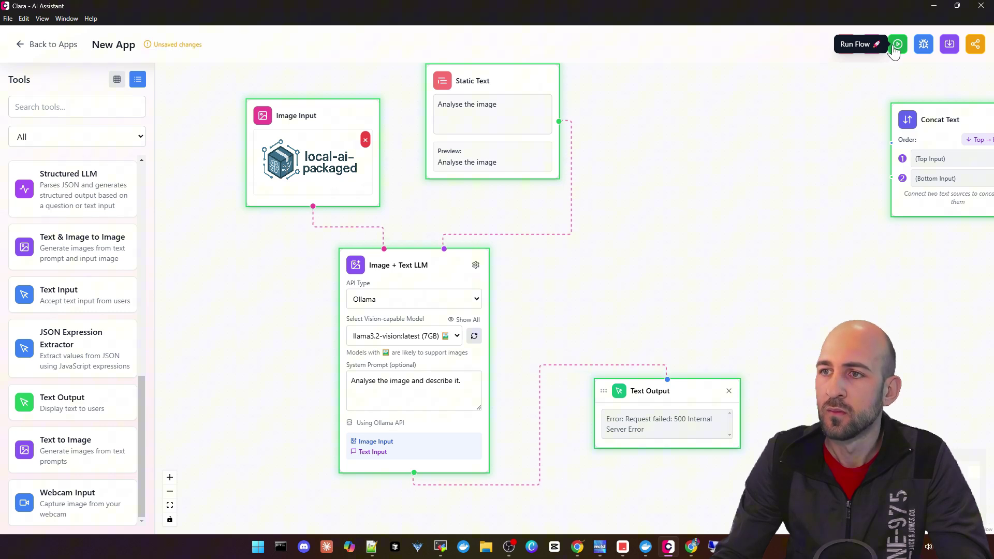
pyautogui.moveTo(604, 392); pyautogui.dragTo(535, 392)
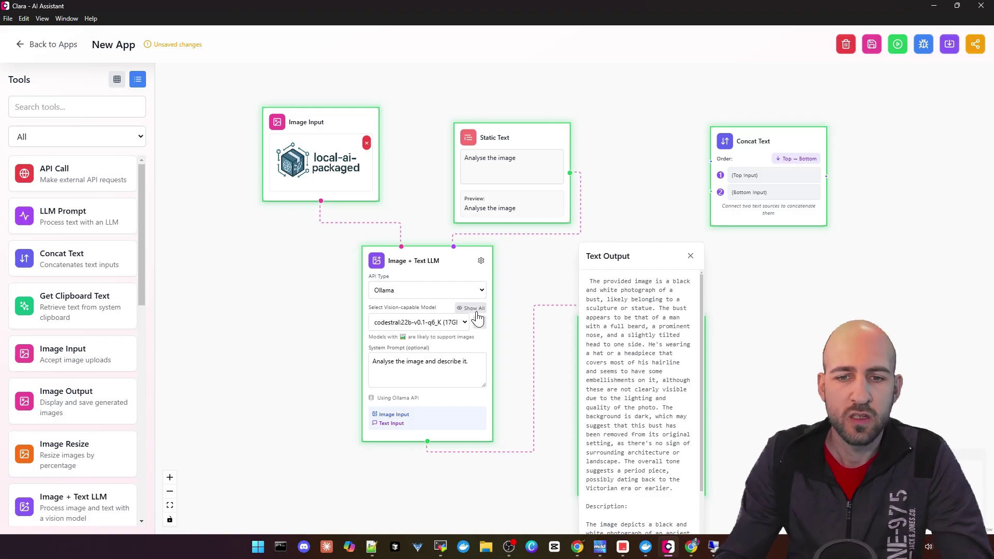
# - Check which vision-capable models the Image + Text LLM node offers and review the generated description in the Text Output node
pyautogui.click(438, 327)
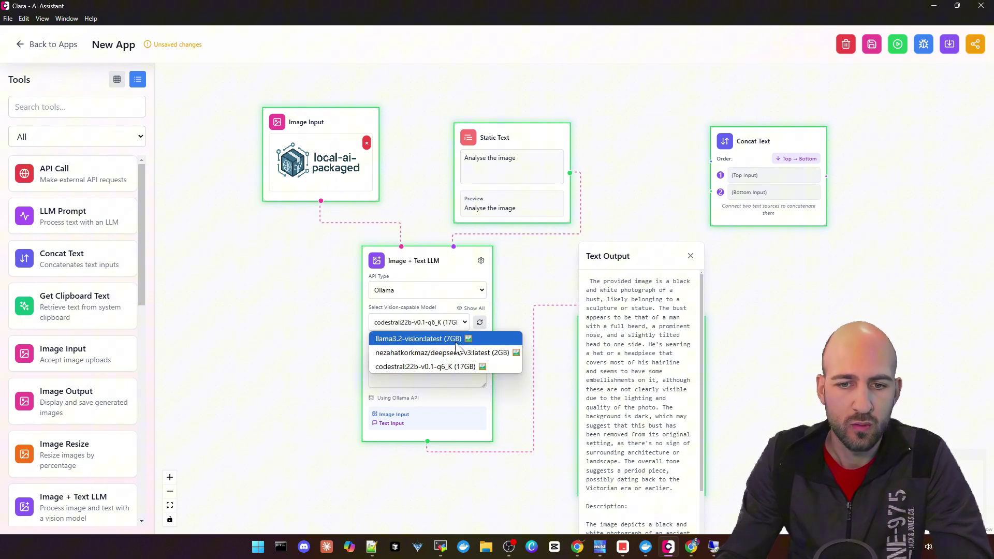
pyautogui.click(460, 411)
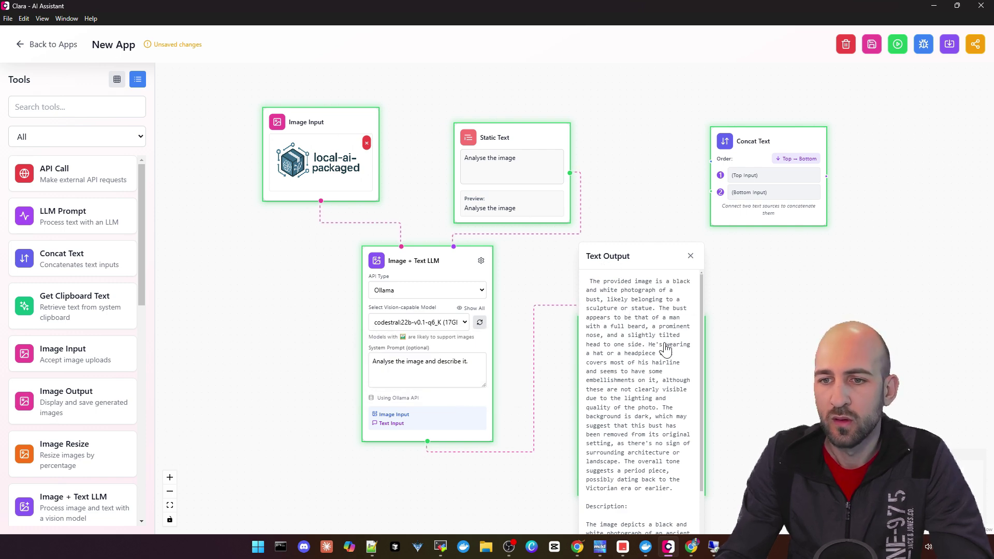
pyautogui.scroll(-2, 647, 343)
pyautogui.scroll(5, 648, 344)
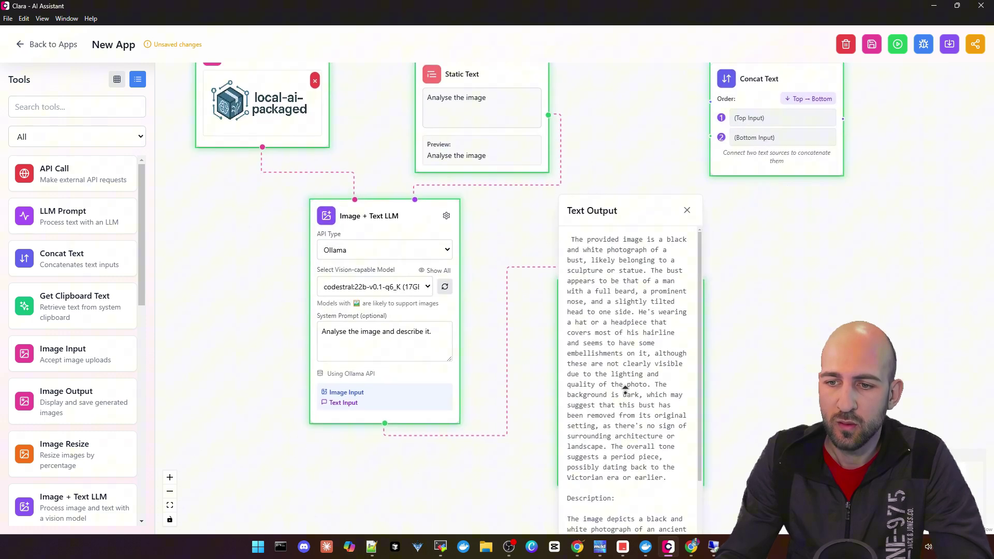
pyautogui.scroll(1, 251, 218)
pyautogui.scroll(2, 324, 266)
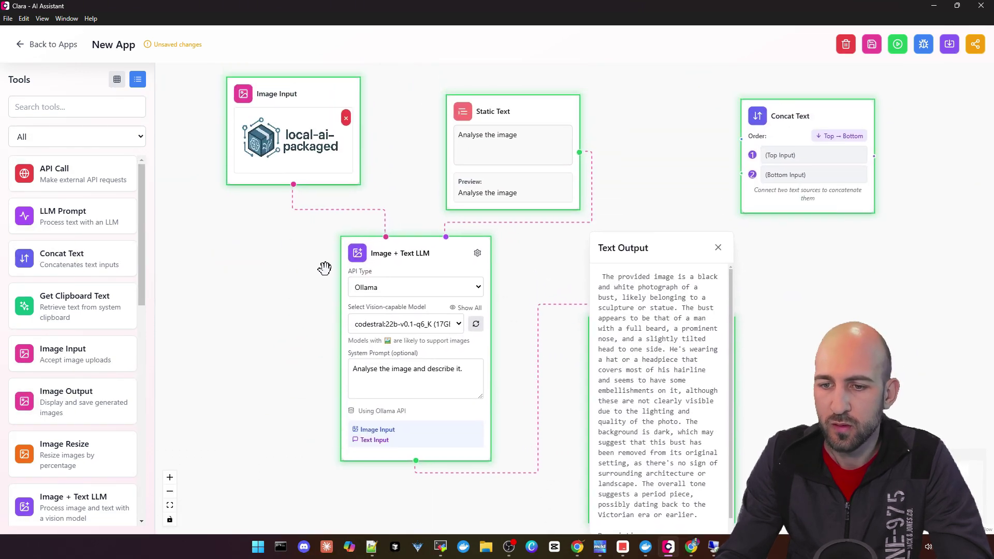
pyautogui.scroll(-1, 543, 225)
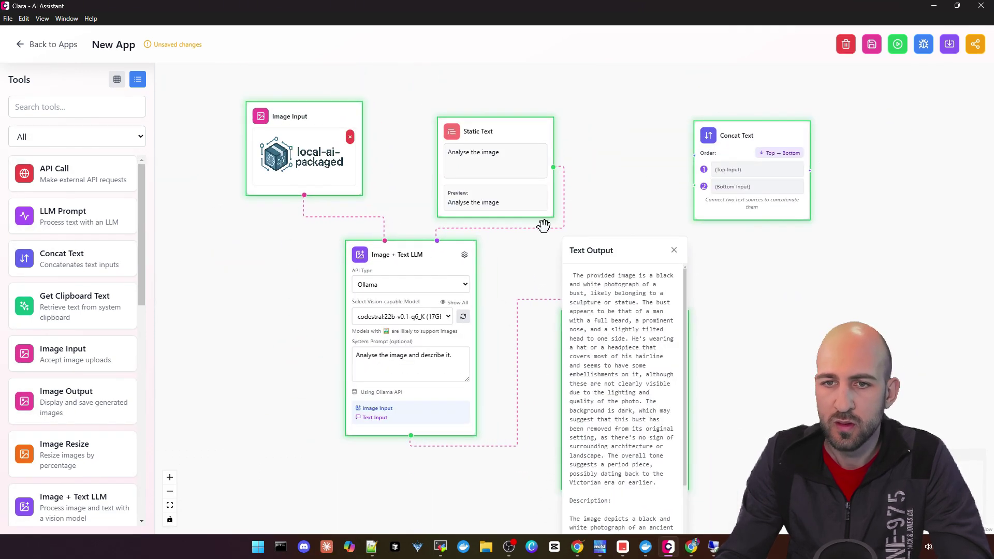
# - Save the updated New App workflow and return to the list of agents
pyautogui.click(873, 49)
pyautogui.click(572, 395)
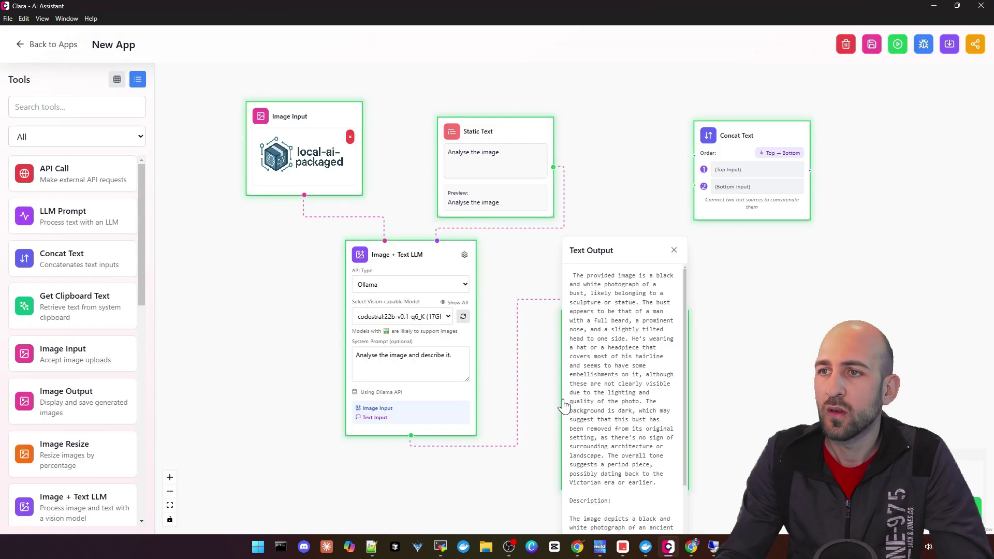
pyautogui.click(42, 45)
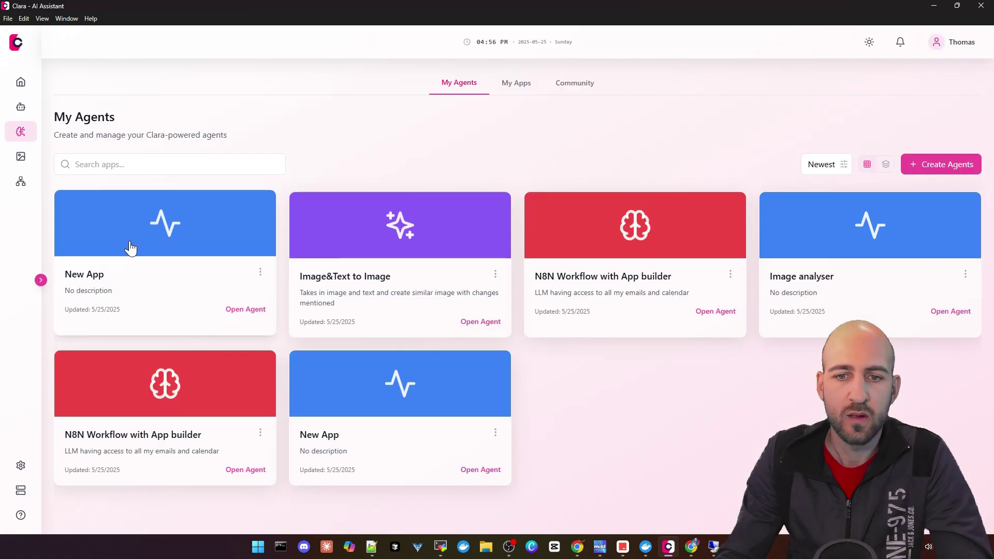
# - Open the newest New App agent, generate an analysis of localai_logo.png from Downloads and read the response
pyautogui.click(159, 234)
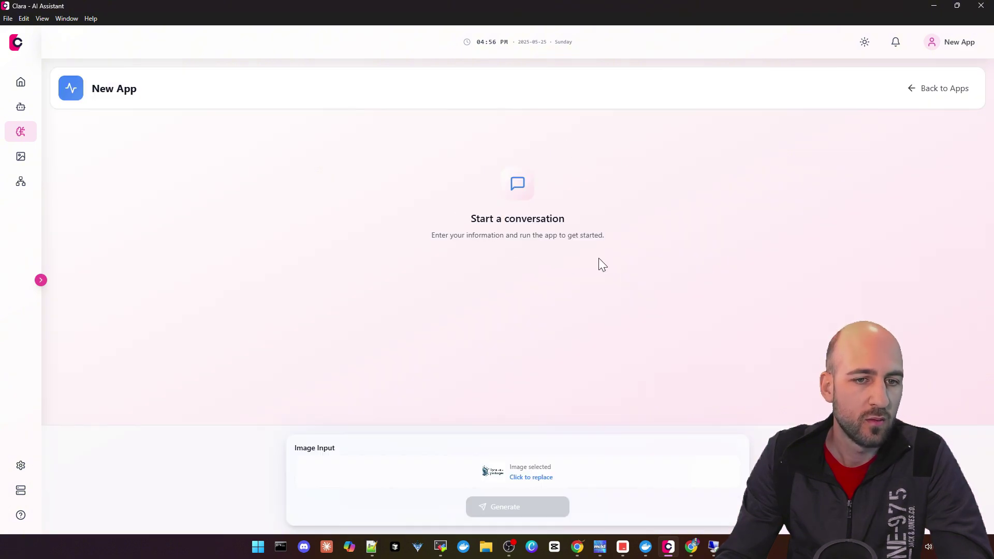
pyautogui.click(520, 471)
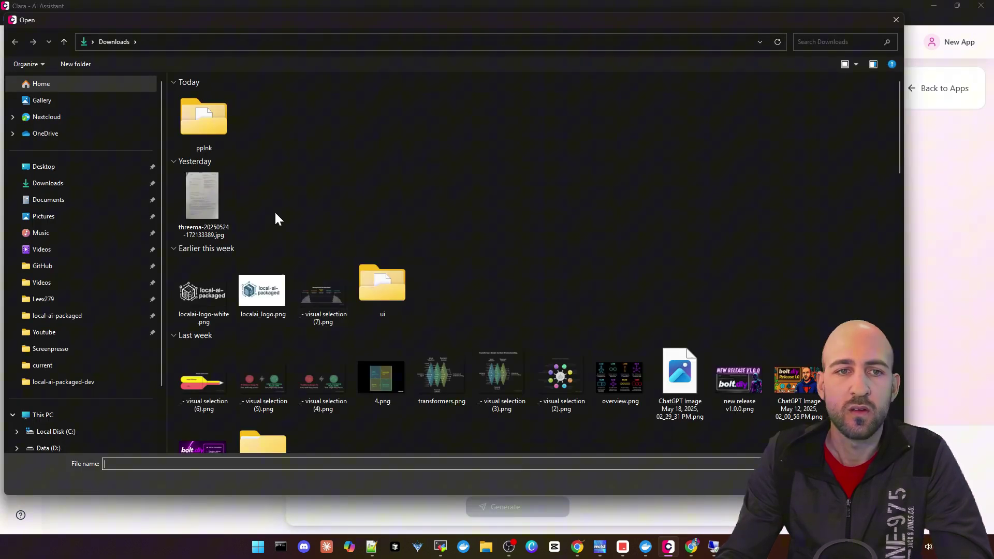
pyautogui.doubleClick(260, 293)
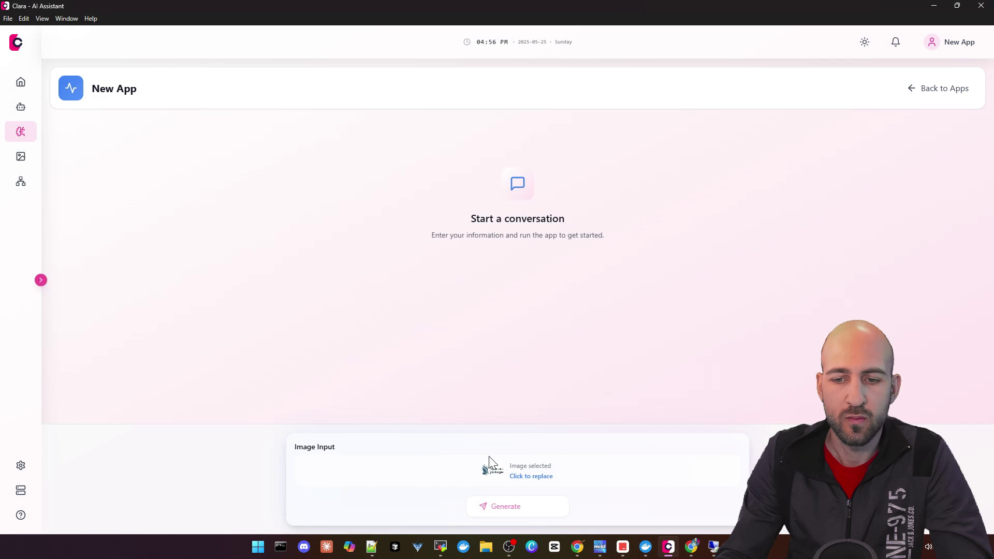
pyautogui.click(506, 509)
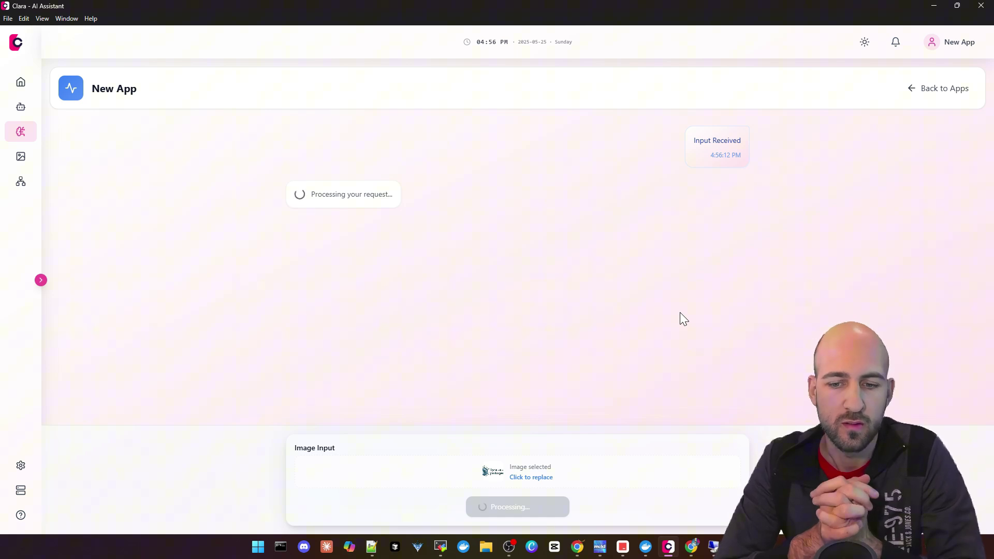
pyautogui.scroll(5, 562, 240)
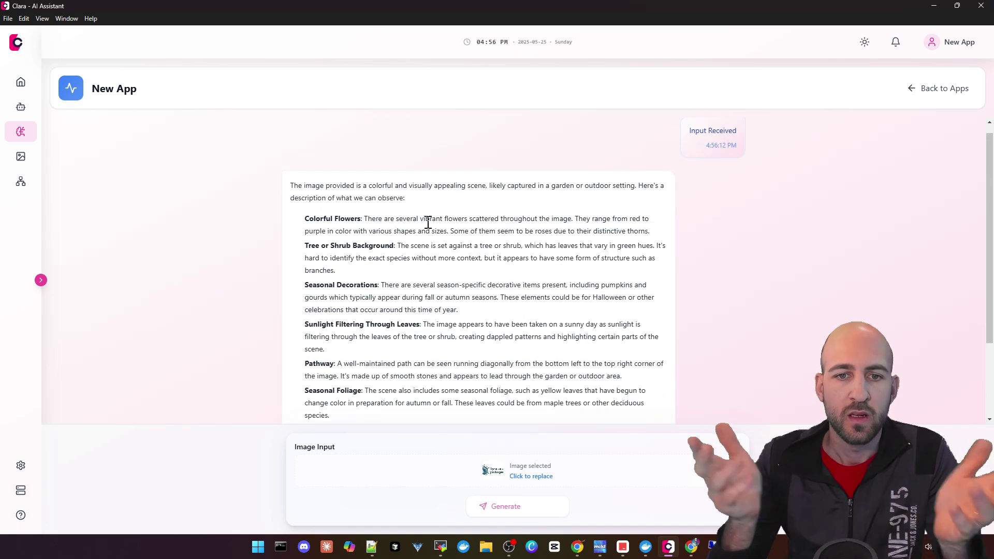
pyautogui.scroll(-3, 400, 210)
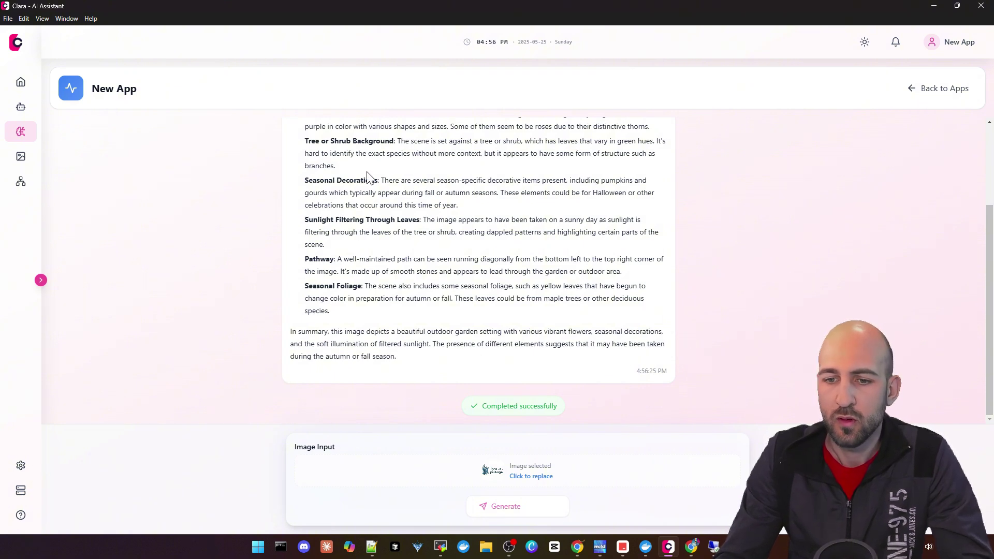
# - Look at the Image&Text to Image agent from the agents list and view the apps shared by the community
pyautogui.click(930, 93)
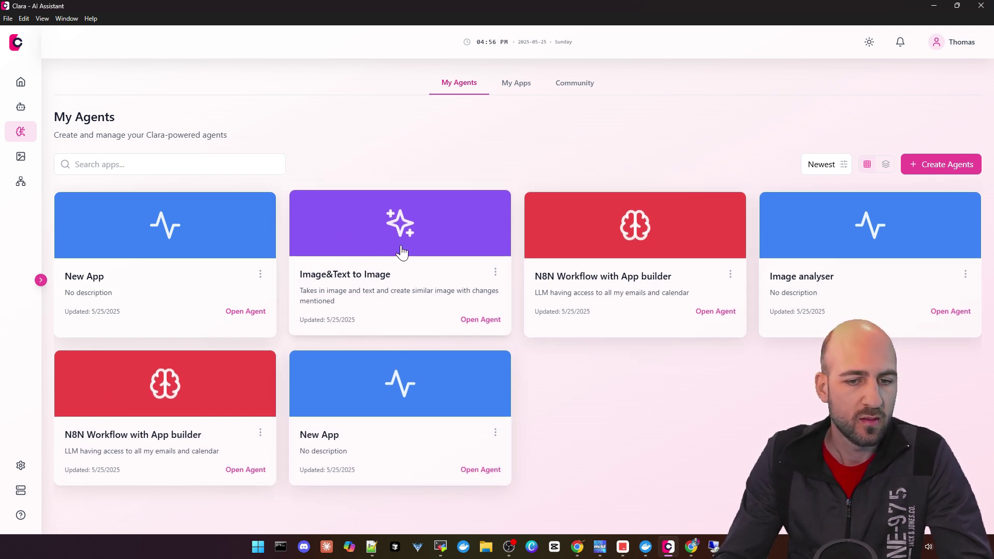
pyautogui.click(403, 253)
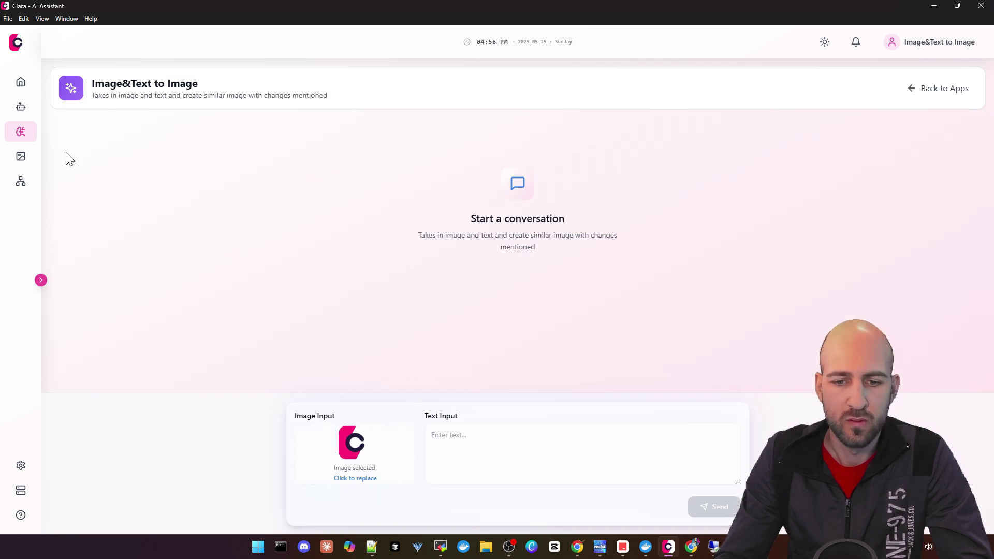
pyautogui.click(70, 137)
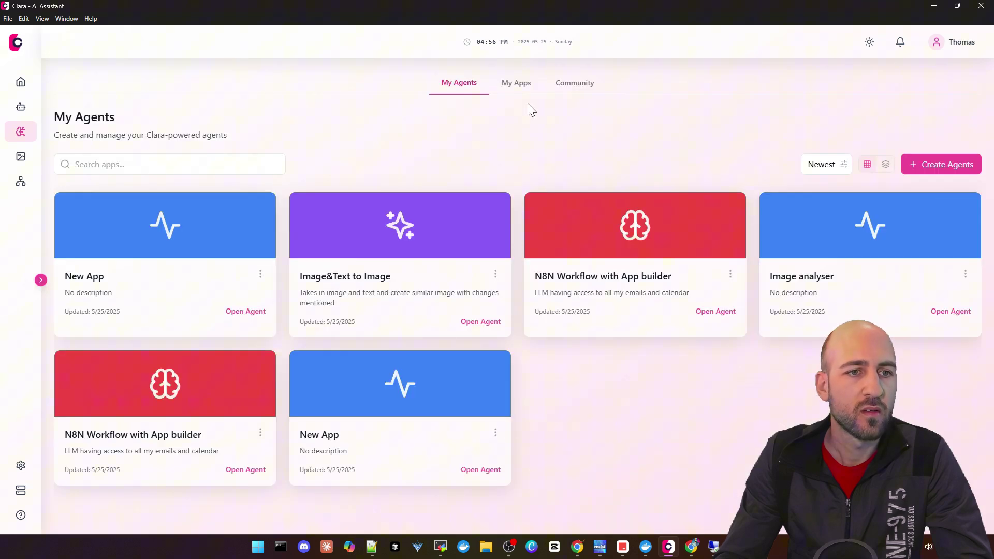
pyautogui.click(573, 83)
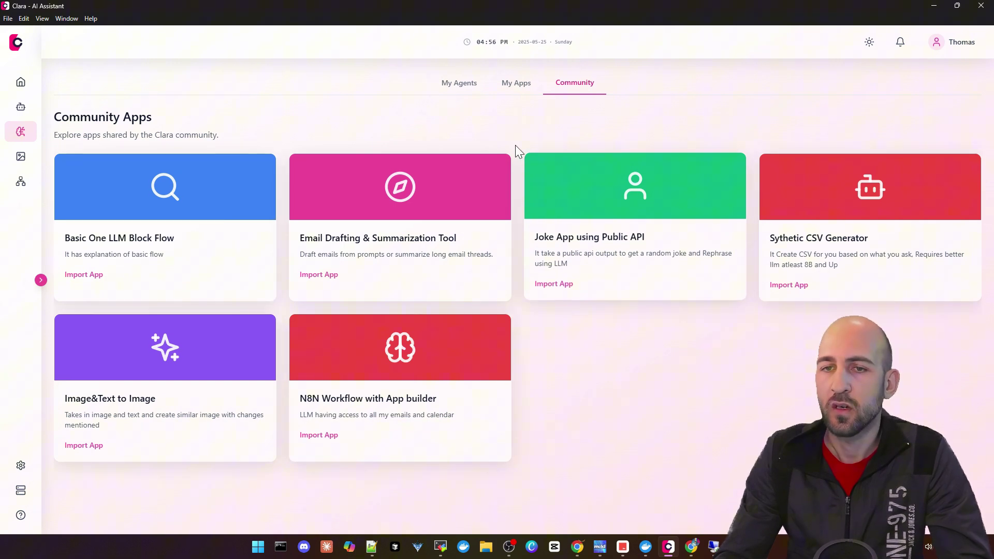
# - Create a new UI project under My Apps and view the designer's Chat mode before returning to Design mode
pyautogui.click(518, 84)
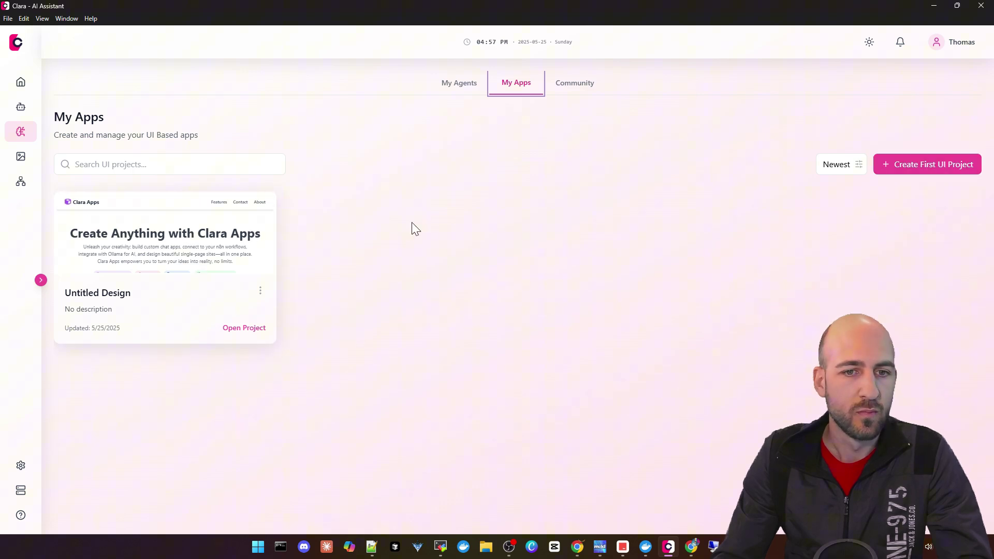
pyautogui.click(942, 163)
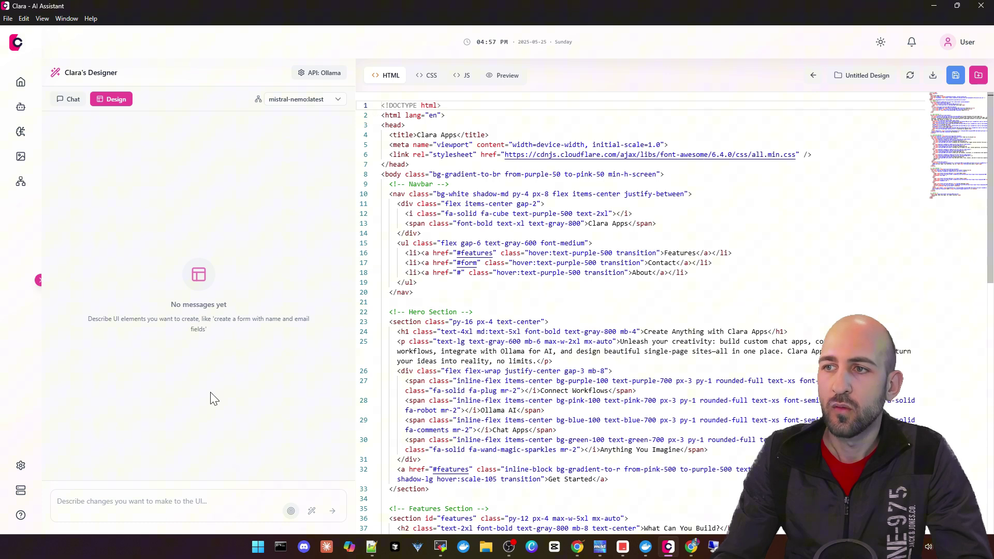
pyautogui.click(75, 100)
pyautogui.click(114, 100)
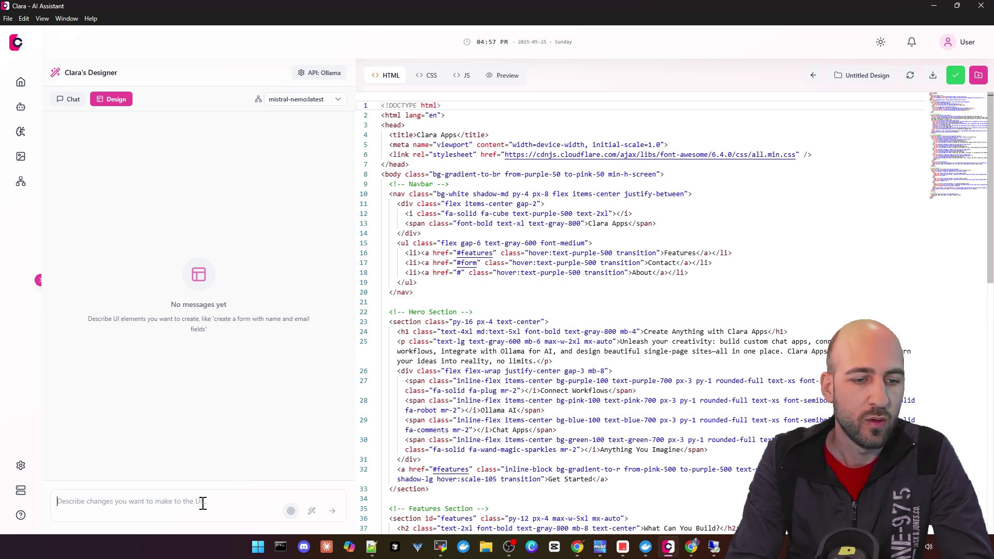
# - Submit the design prompt "build simple UI interface for uploading an image and provide a text box for user input." and view the available models
pyautogui.write('buld')
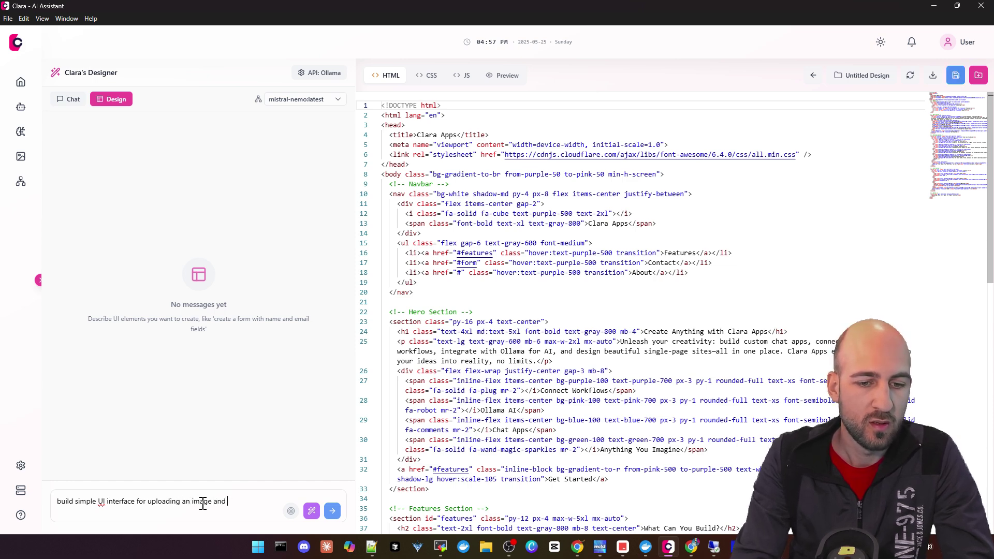
pyautogui.write('provide a text box for us')
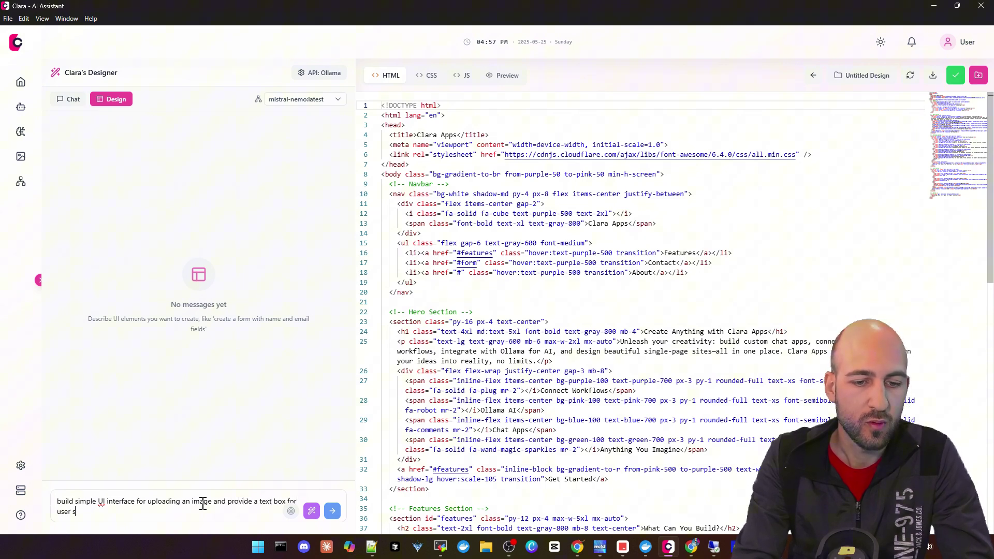
pyautogui.write('er input.')
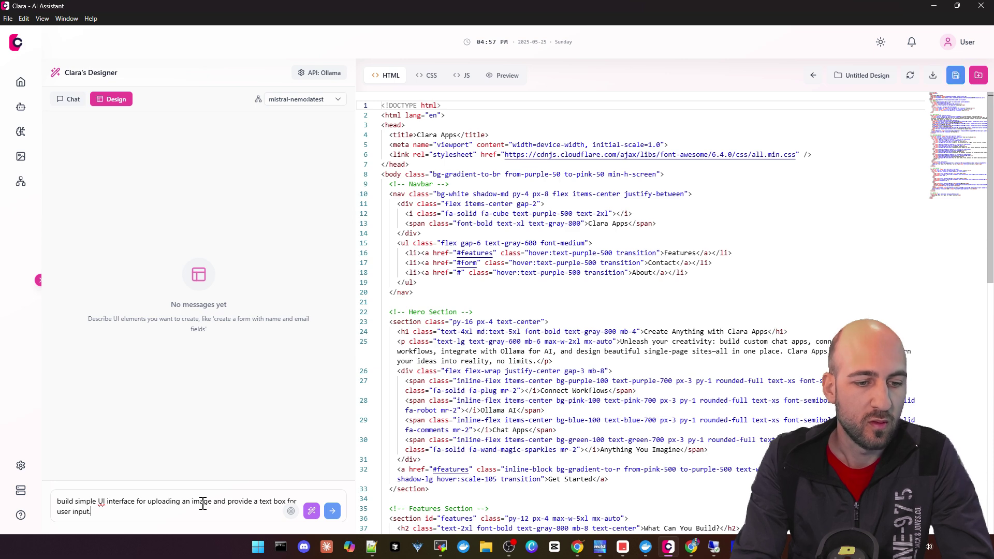
pyautogui.press('Return')
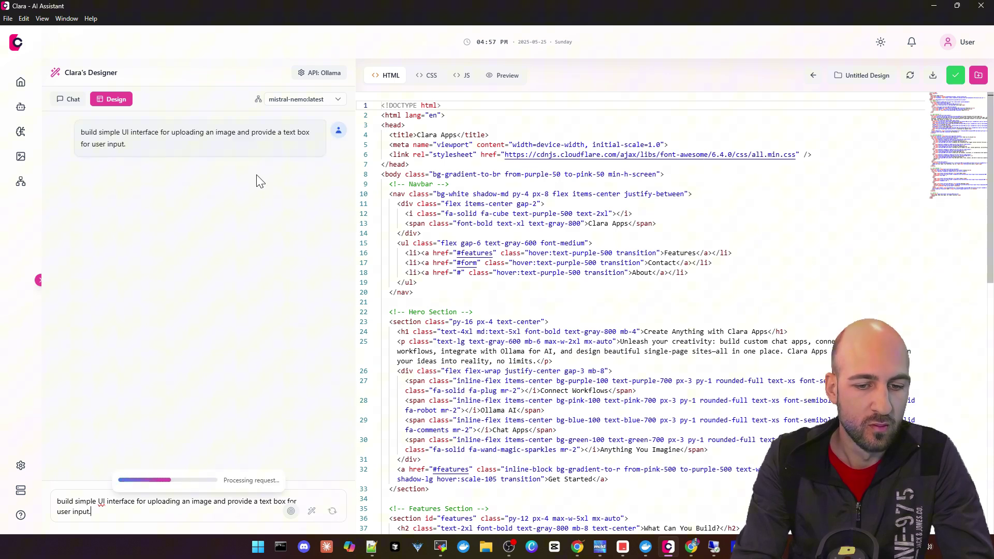
pyautogui.click(309, 101)
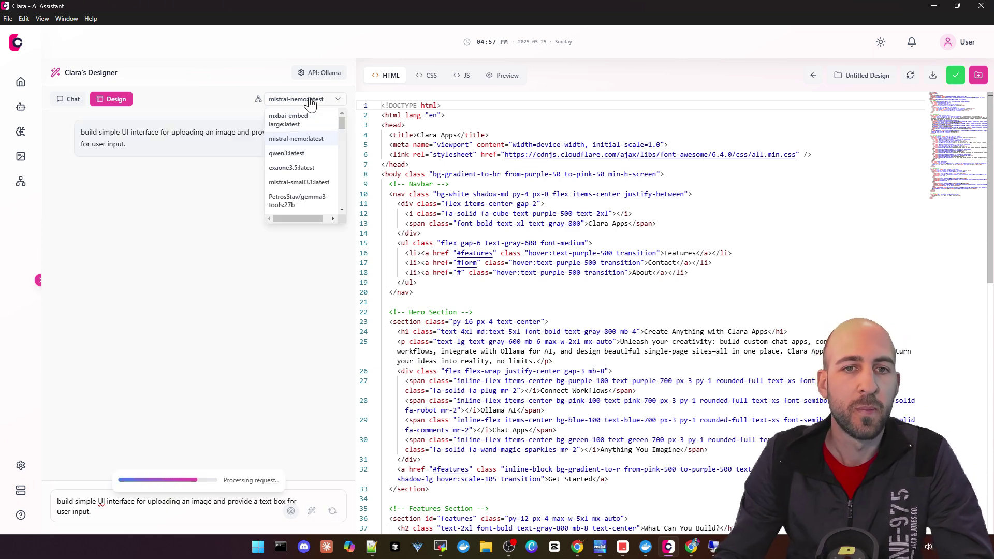
pyautogui.click(311, 103)
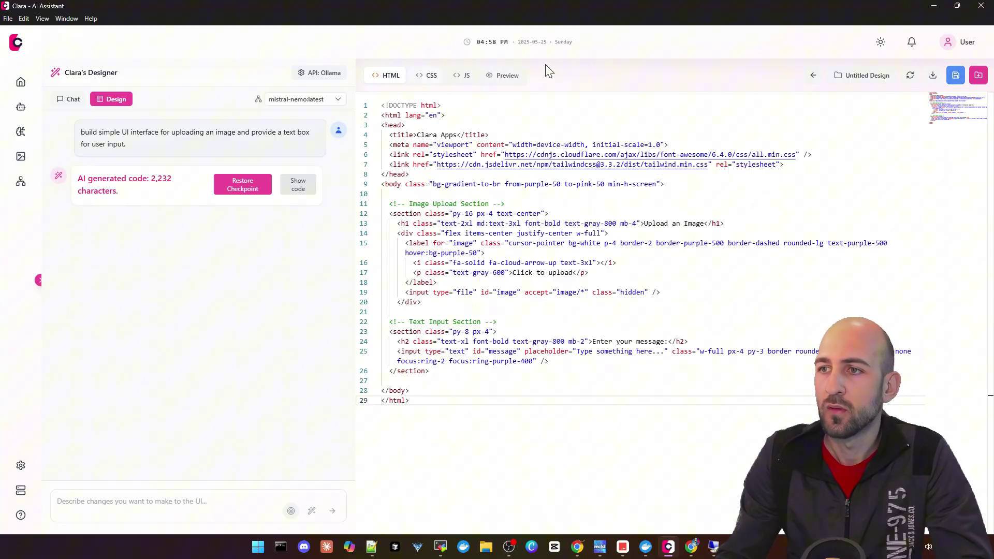
# - Preview the generated UI and try its image upload with a local file
pyautogui.click(507, 76)
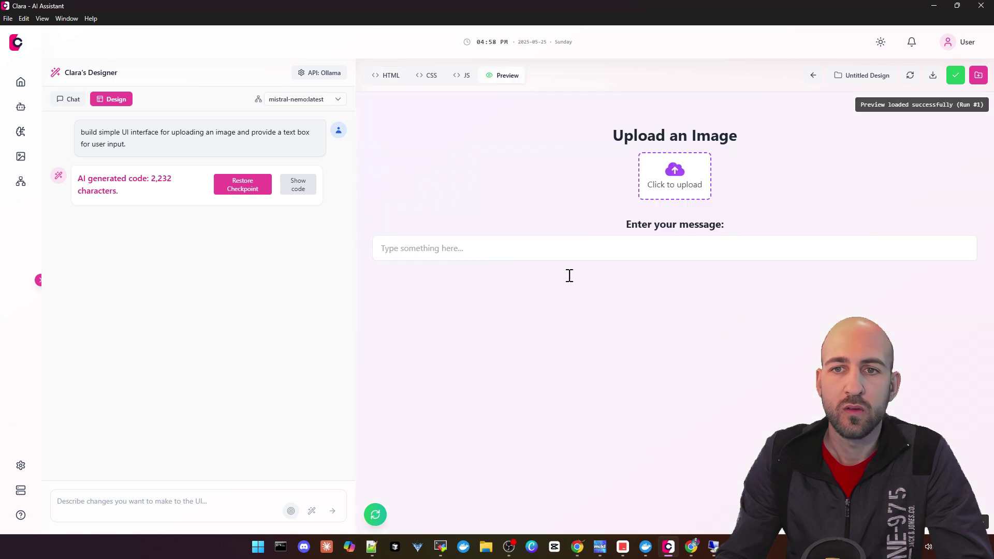
pyautogui.click(665, 176)
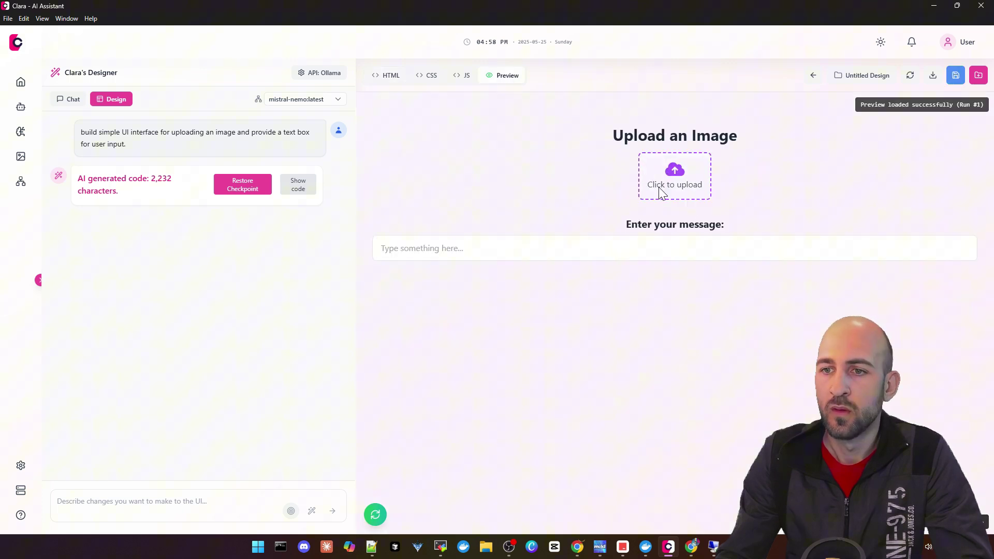
pyautogui.doubleClick(263, 290)
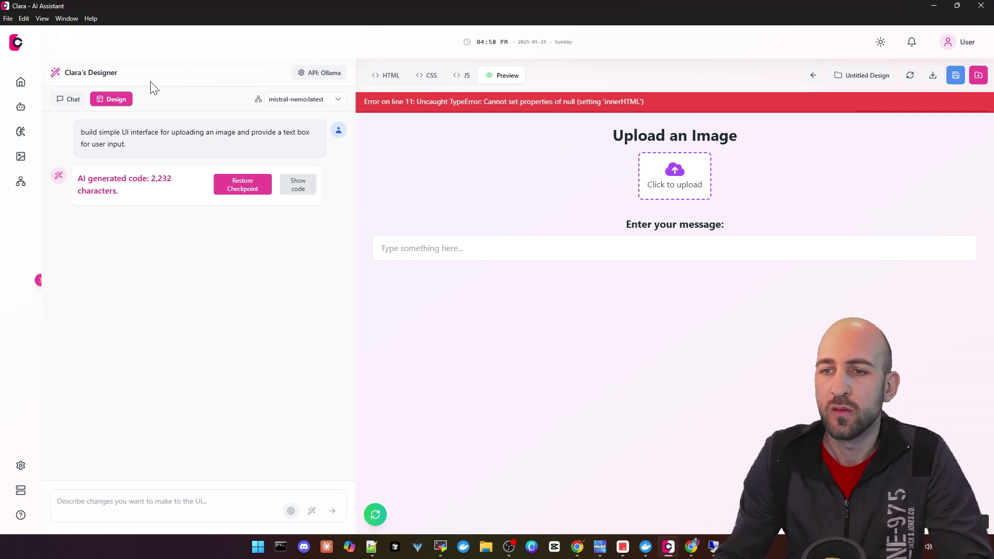
# - Leave the designer and open the Untitled Design project from My Apps
pyautogui.click(813, 75)
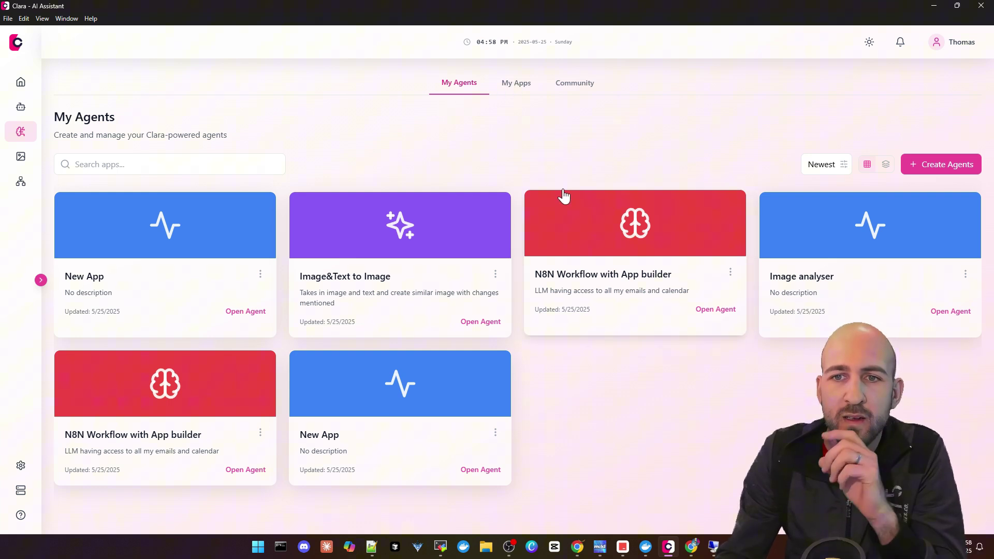
pyautogui.click(531, 90)
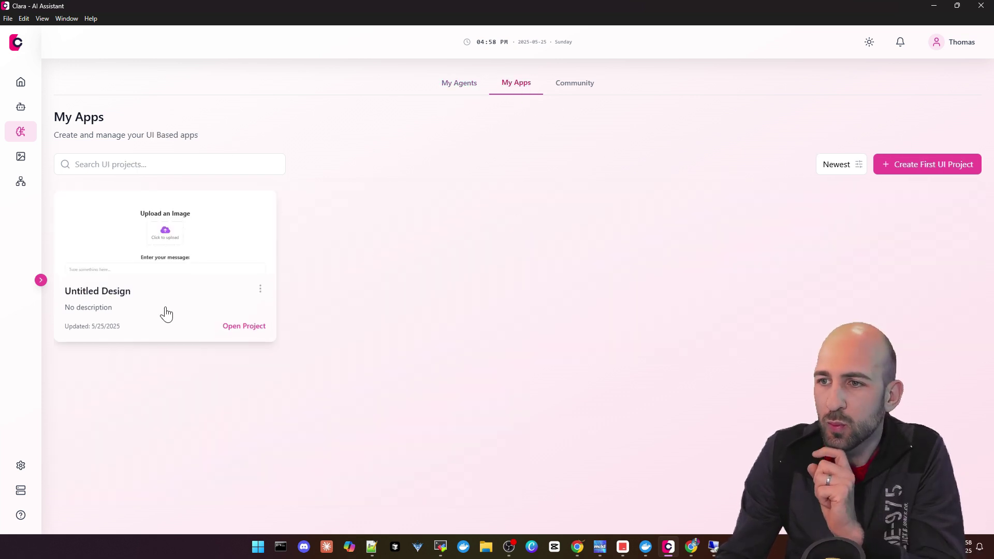
pyautogui.click(202, 251)
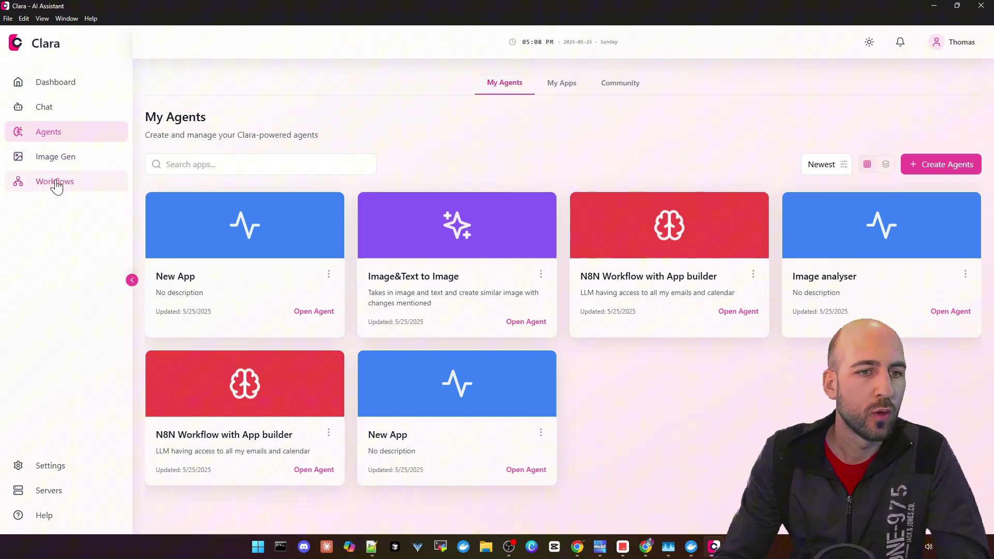
# - Open the n8n workflows overview, check the Clara containers in a maximized Docker Desktop, and switch back to Clara
pyautogui.click(66, 189)
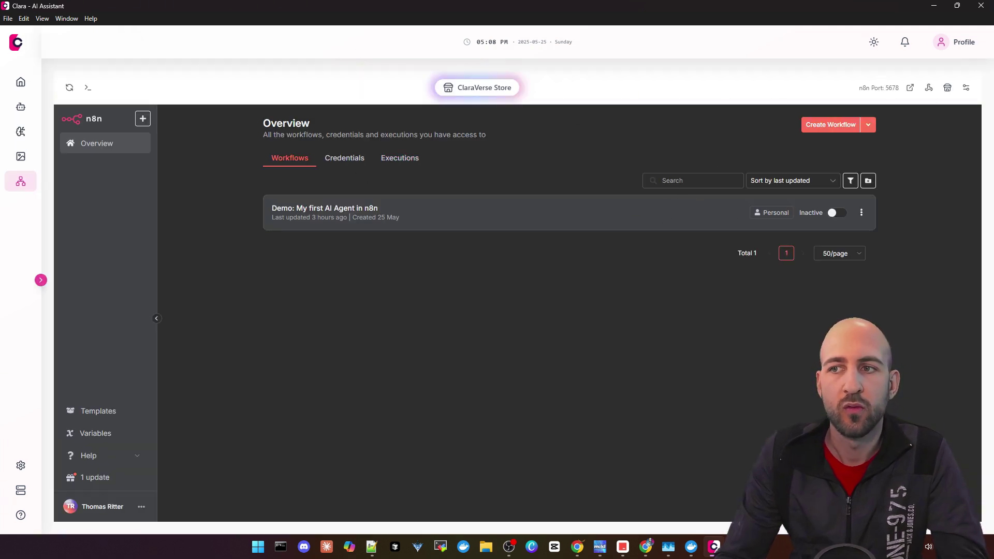
pyautogui.click(691, 547)
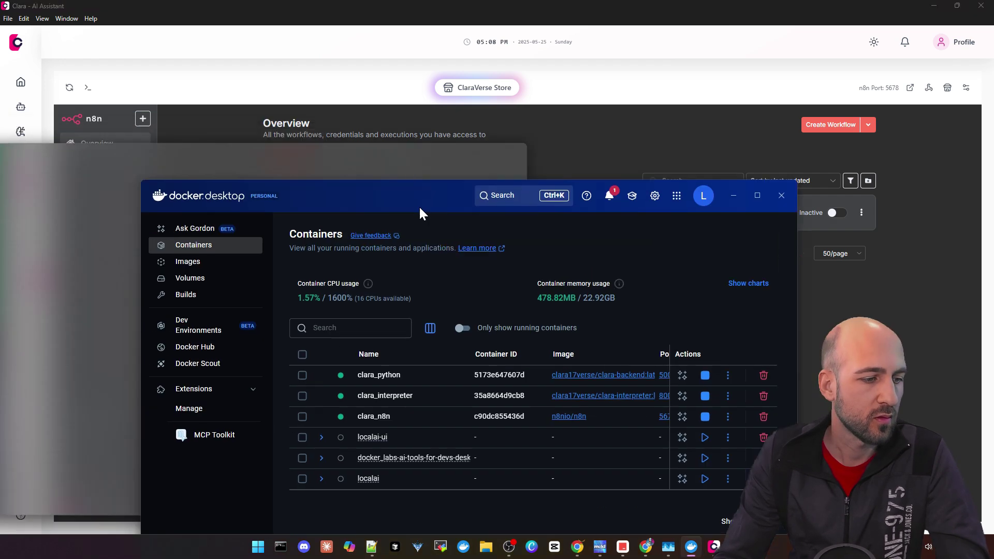
pyautogui.moveTo(418, 206); pyautogui.dragTo(467, 4)
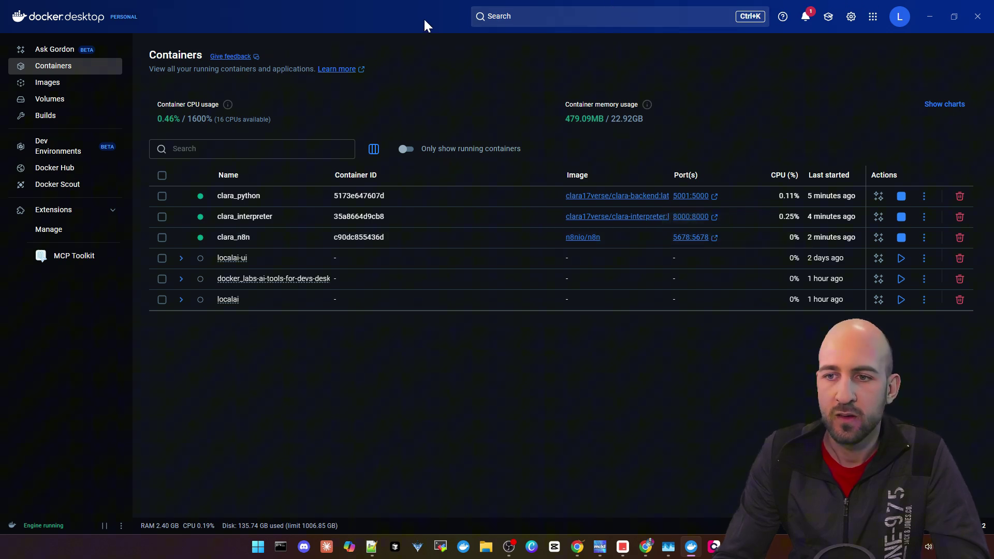
pyautogui.hotkey('alt', 'Tab')
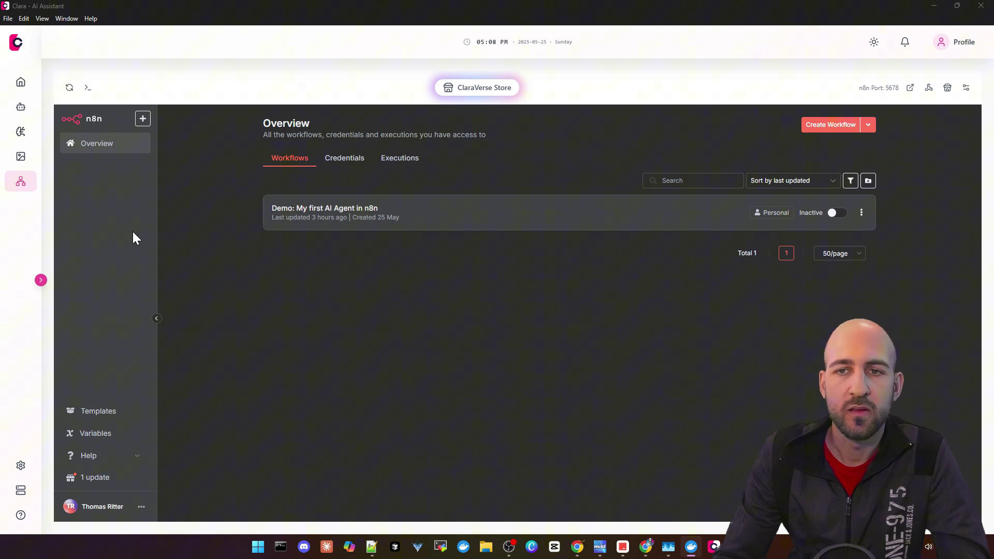
# - View the API Configuration settings and examine the n8n base URL field
pyautogui.moveTo(17, 468)
pyautogui.click(57, 469)
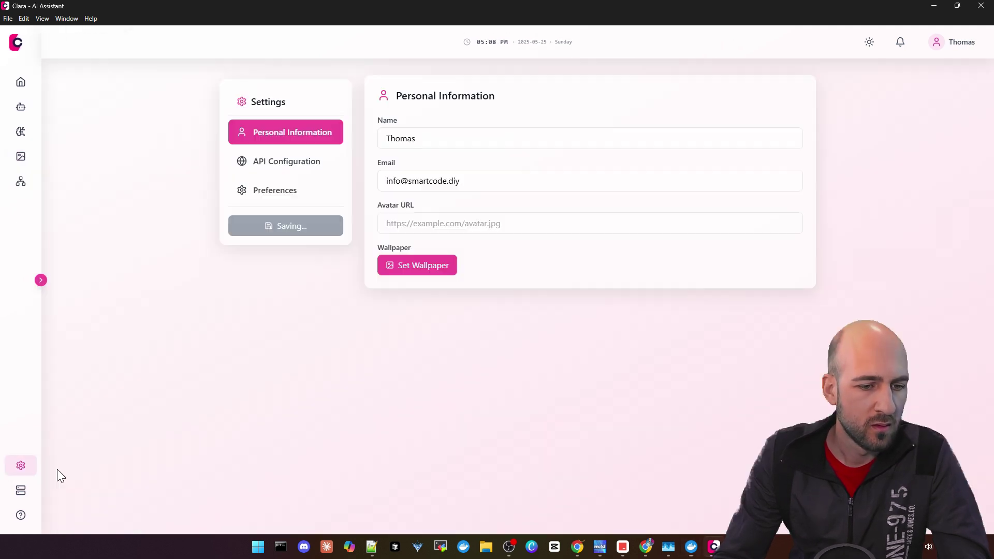
pyautogui.click(314, 163)
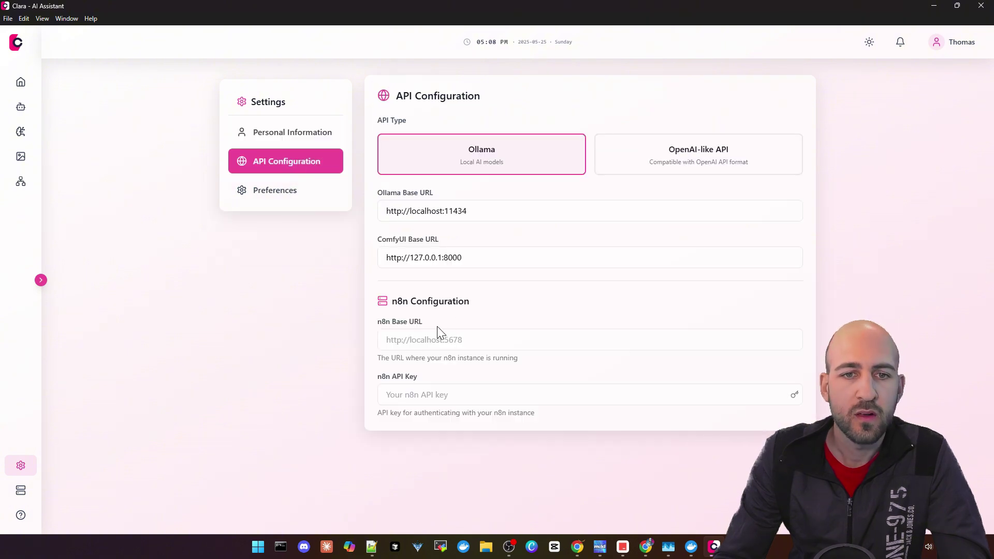
pyautogui.click(450, 335)
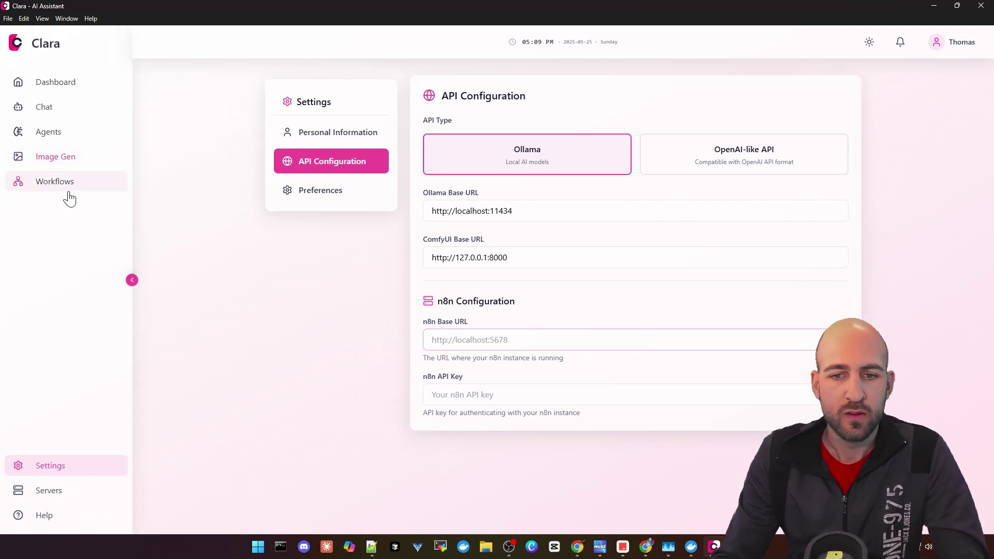
# - Return to the workflows, examine the Webhook Tester, Quick Workflows and Clara Tools side panes, and close all three
pyautogui.click(29, 185)
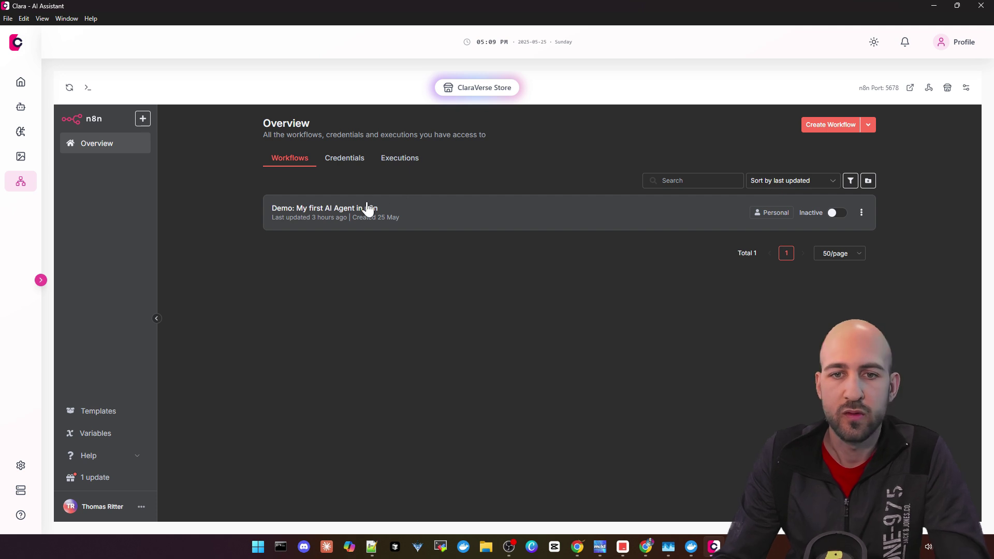
pyautogui.click(930, 89)
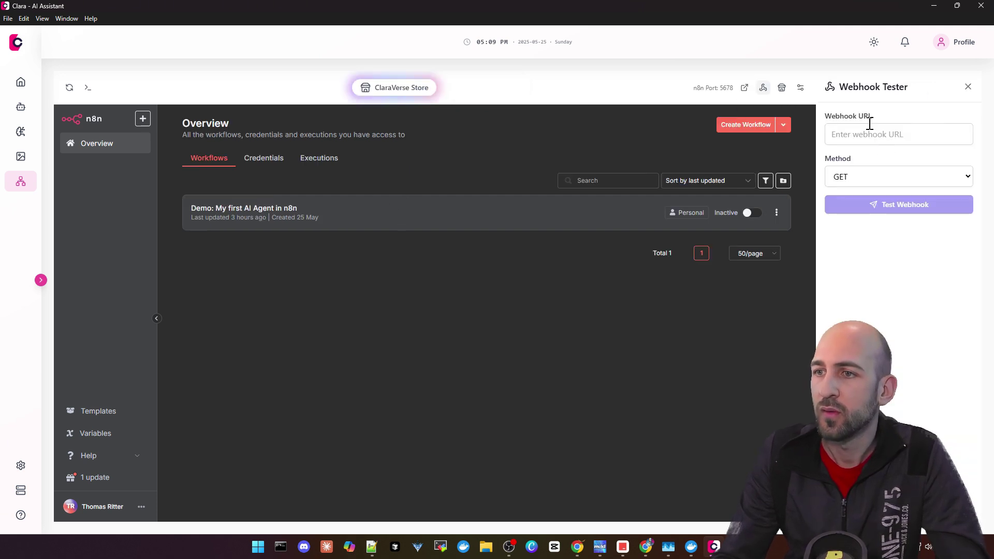
pyautogui.click(782, 91)
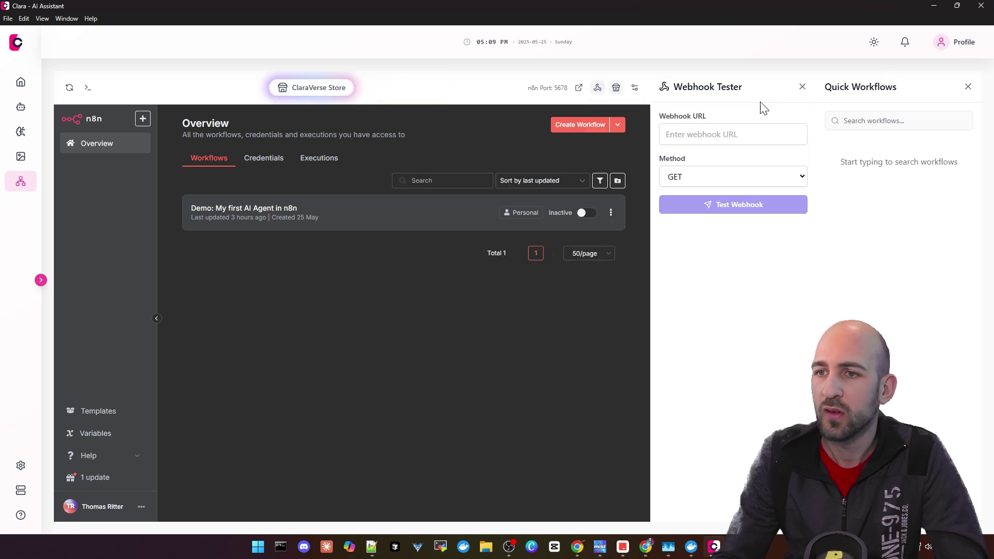
pyautogui.click(635, 88)
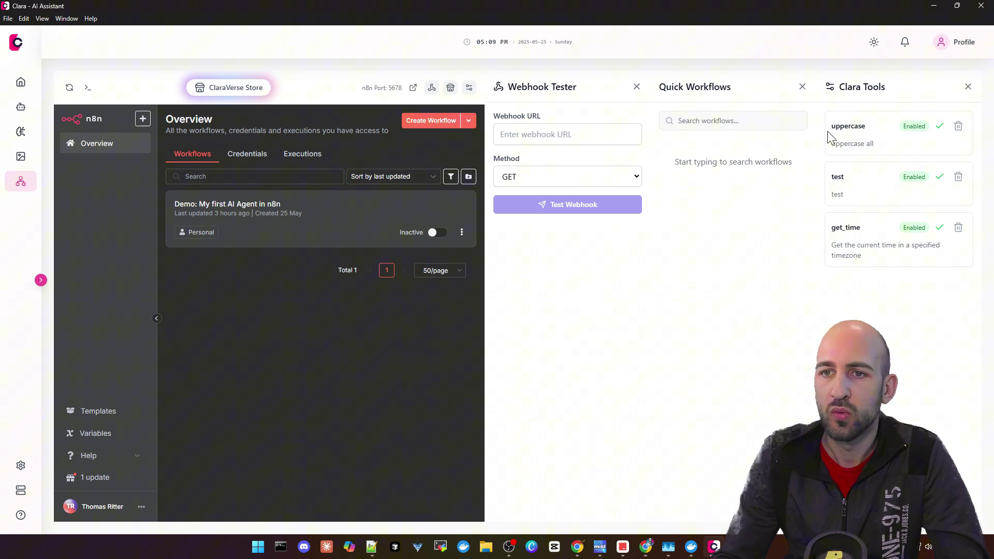
pyautogui.click(640, 176)
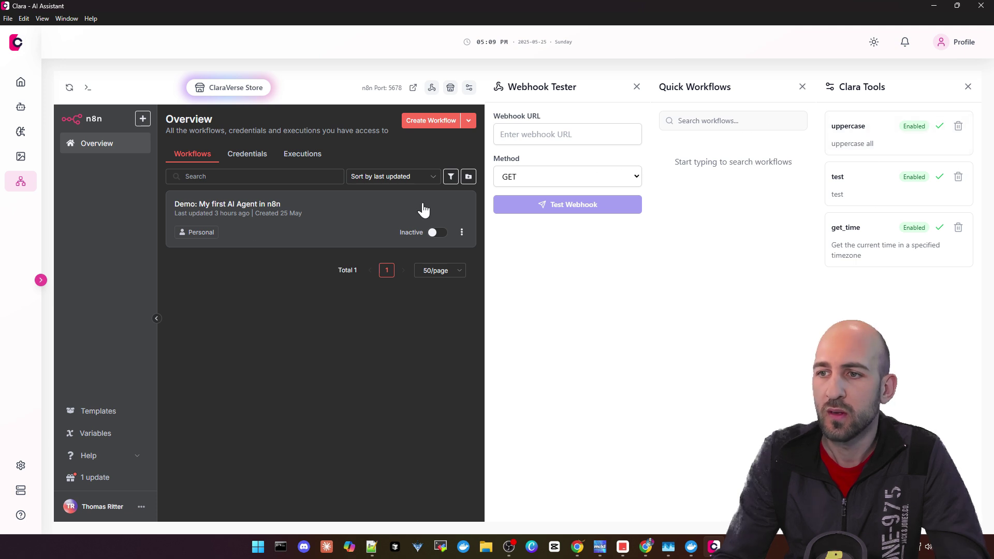
pyautogui.click(637, 86)
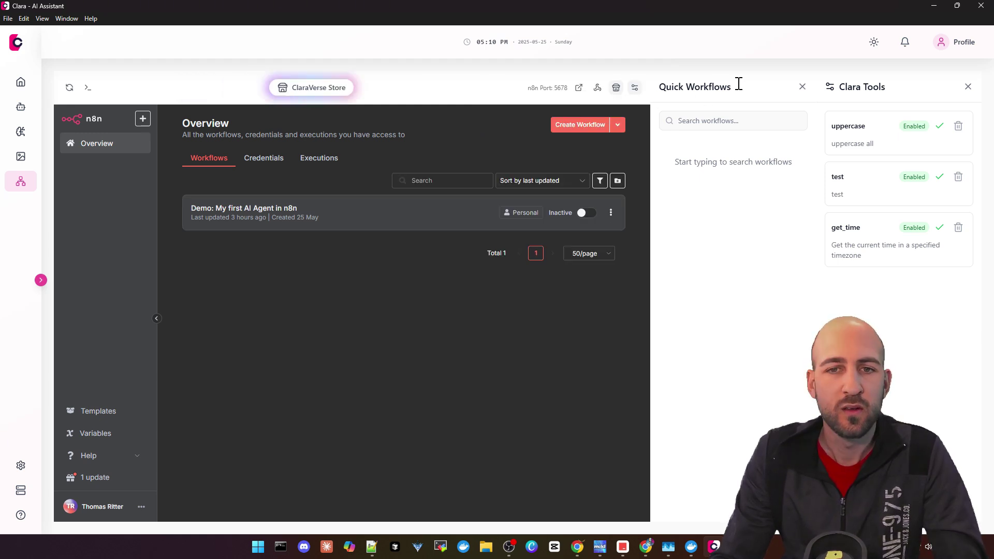
pyautogui.click(802, 86)
pyautogui.click(968, 86)
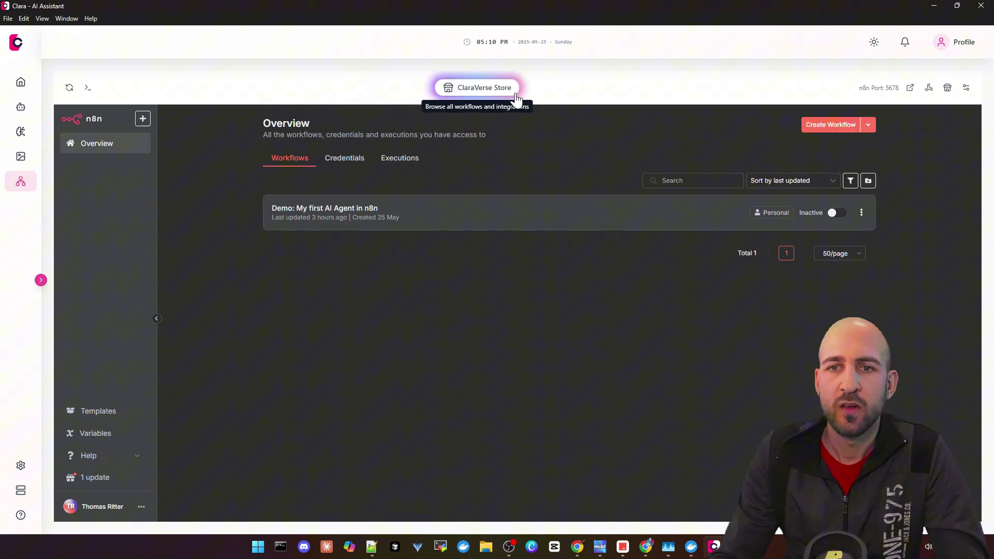
# - Visit the ClaraVerse Store, check its workflow categories, and go back to the workflows overview
pyautogui.click(496, 95)
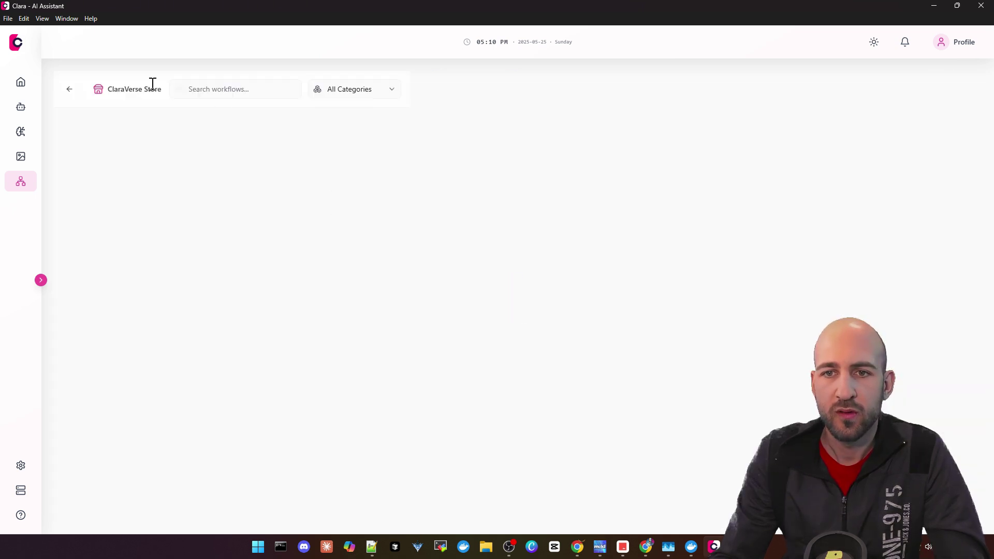
pyautogui.click(341, 93)
pyautogui.click(344, 110)
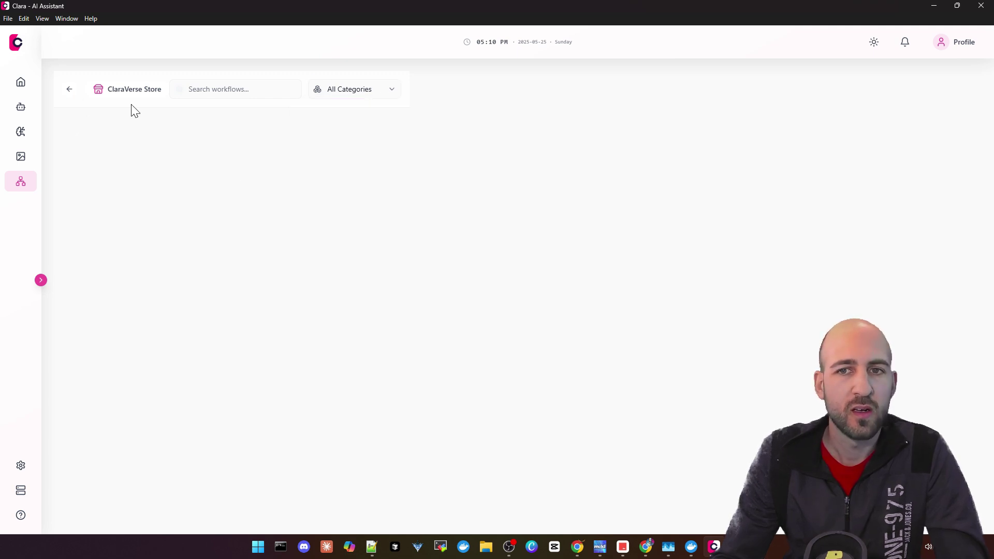
pyautogui.click(71, 91)
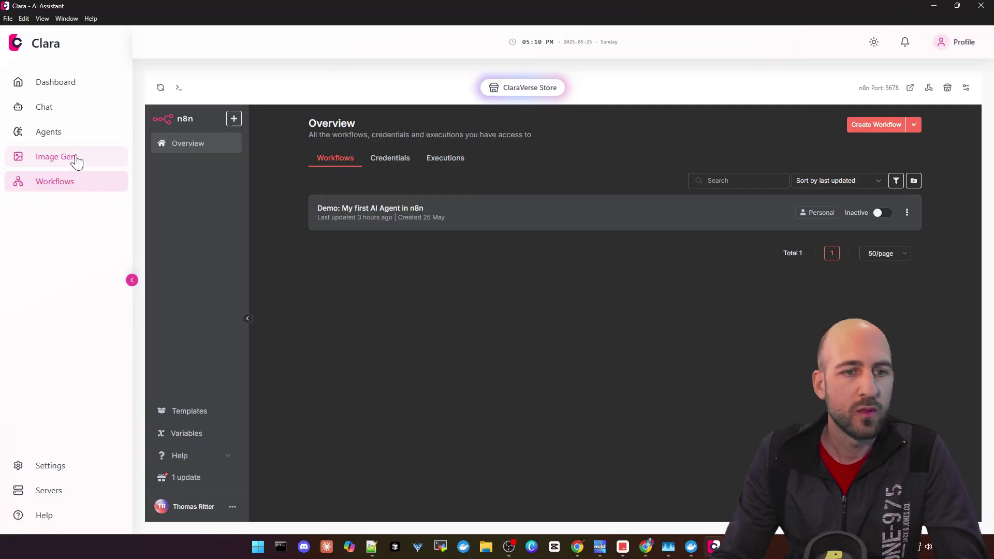
# - Open image generation, set the base model to segmind-vega.safetensors, and check the VAE model options
pyautogui.click(76, 164)
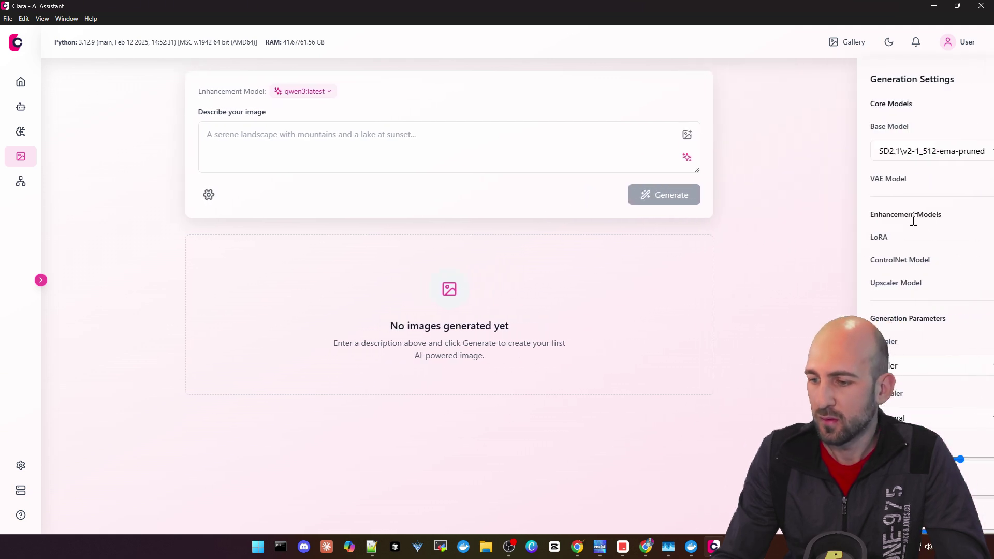
pyautogui.moveTo(979, 218)
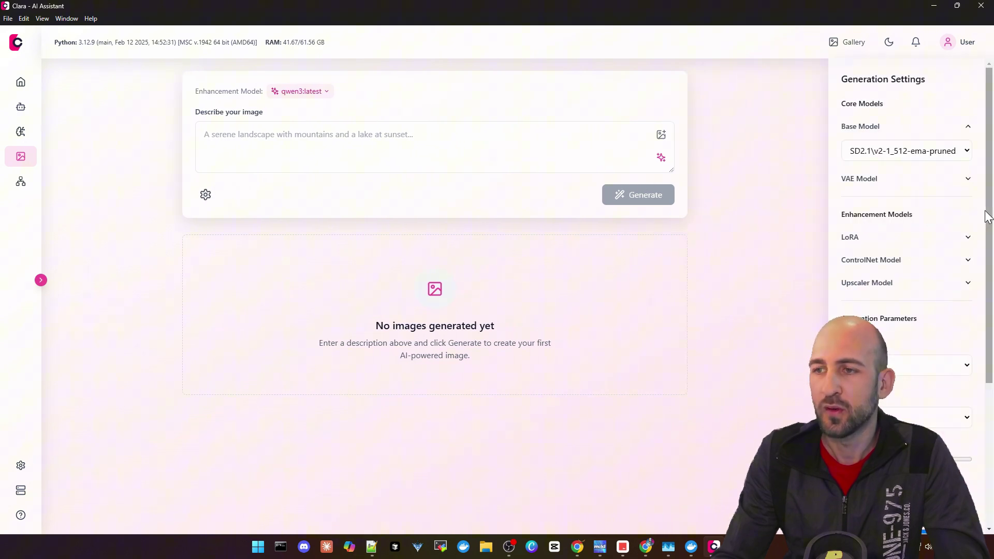
pyautogui.click(912, 152)
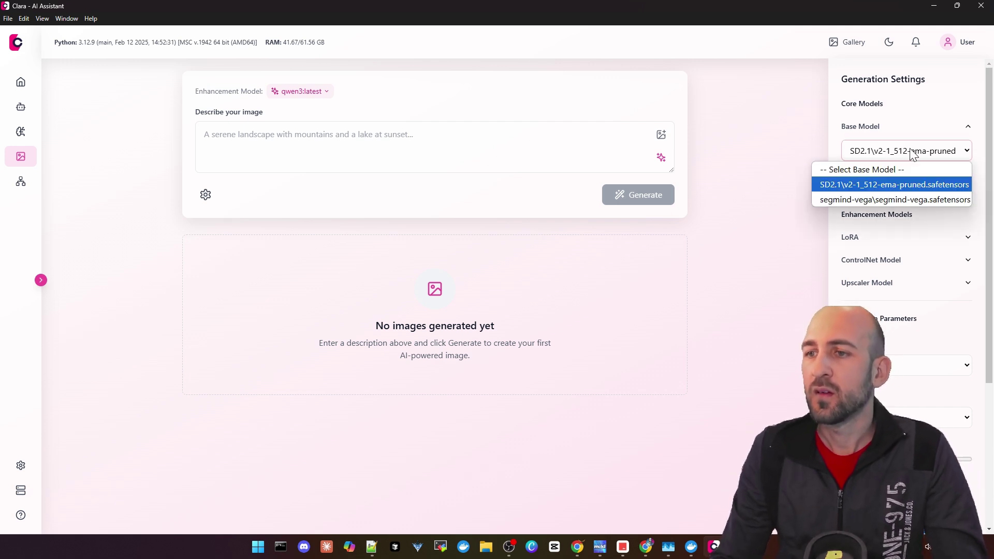
pyautogui.click(859, 197)
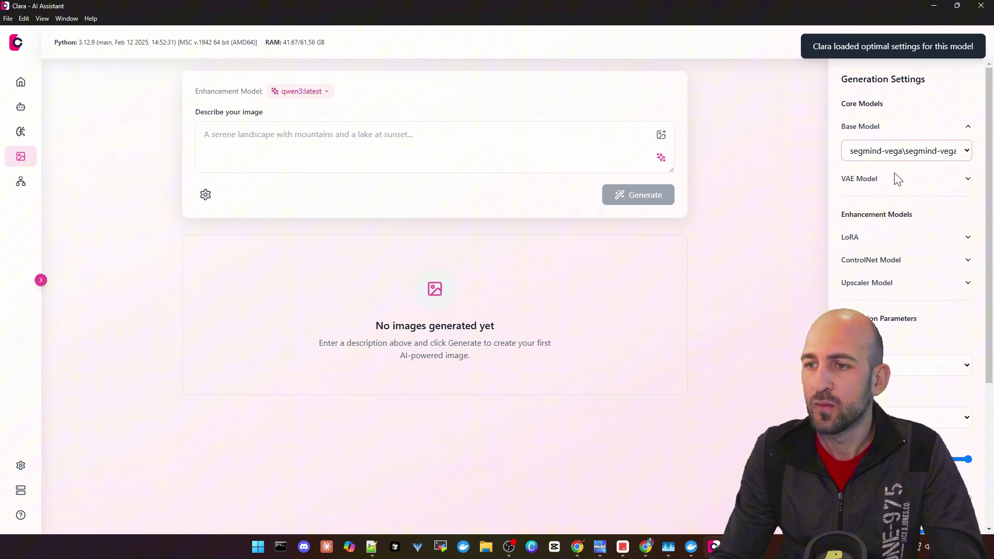
pyautogui.click(875, 180)
pyautogui.click(876, 182)
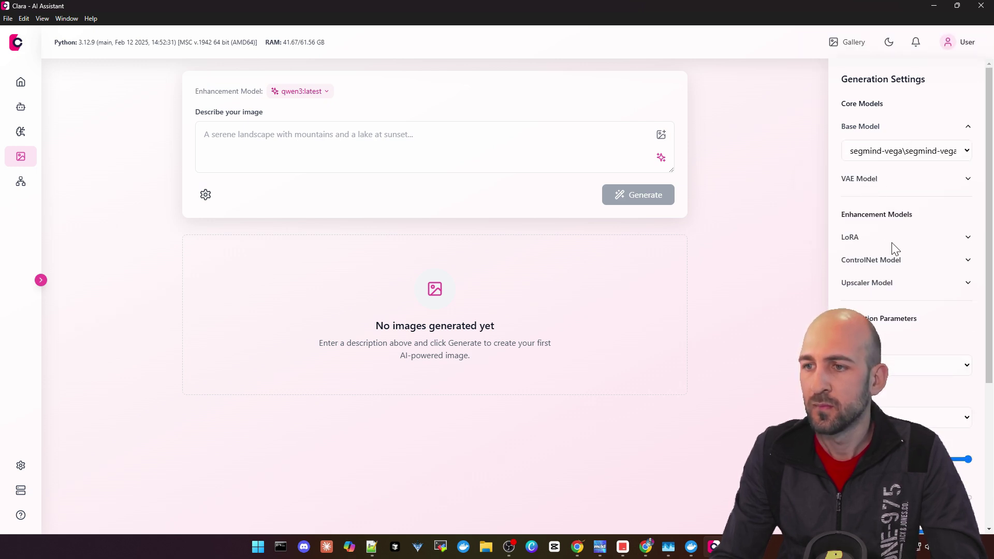
# - Review the generation parameters and choose a Custom image resolution
pyautogui.scroll(-3, 896, 248)
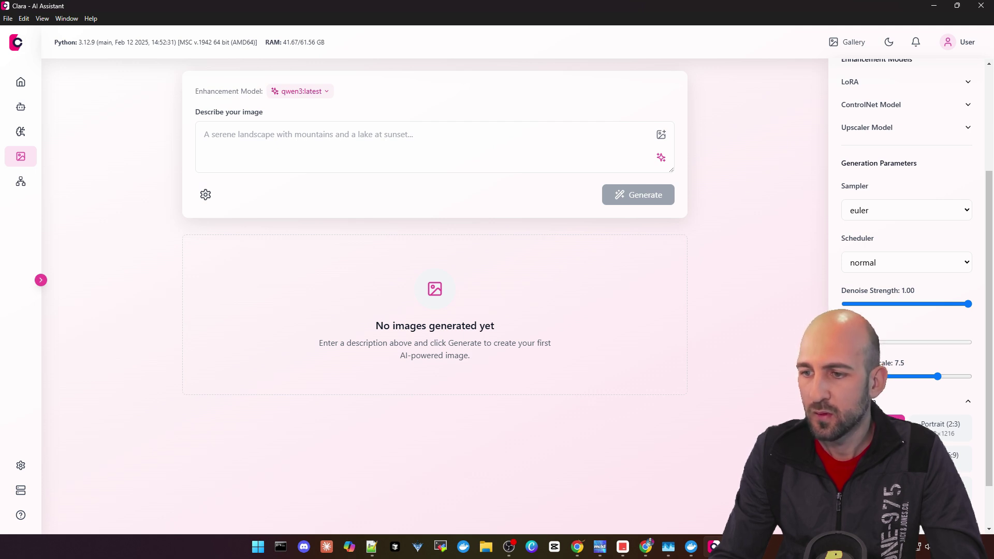
pyautogui.scroll(-1, 887, 357)
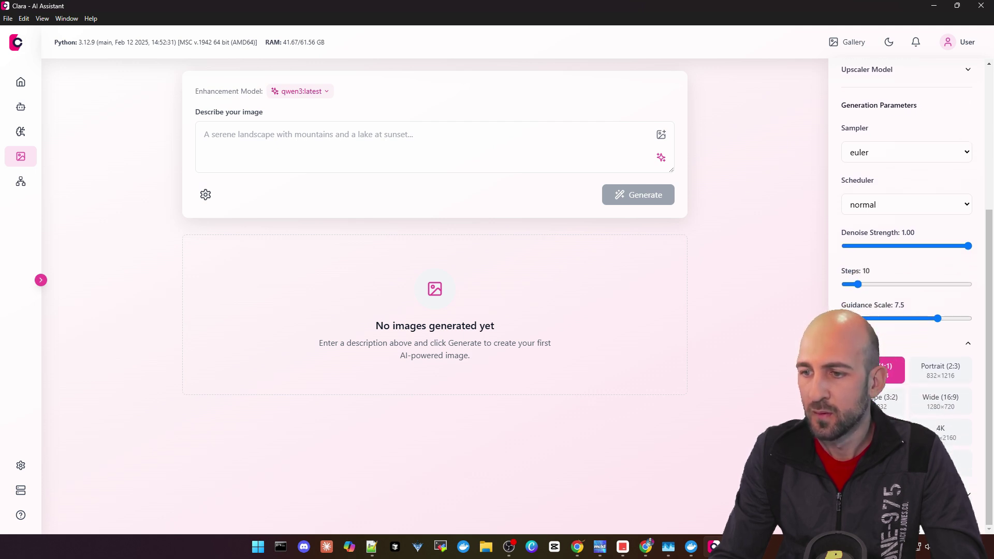
pyautogui.scroll(-3, 906, 244)
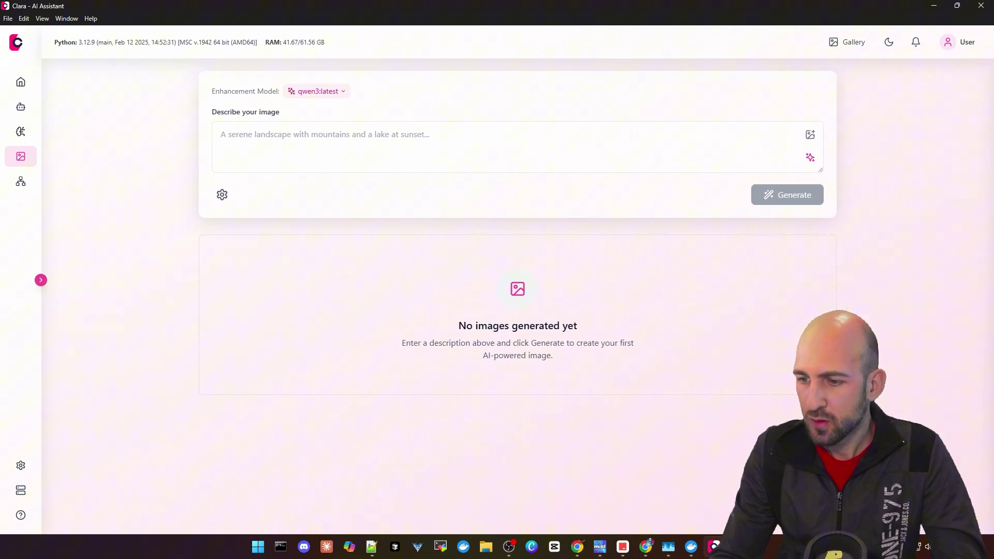
pyautogui.moveTo(971, 375)
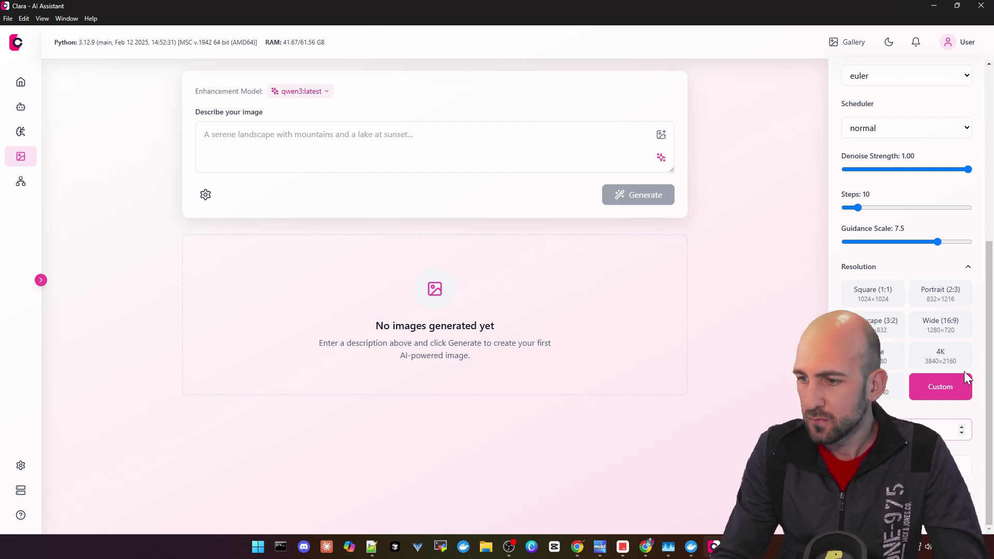
pyautogui.press('Tab')
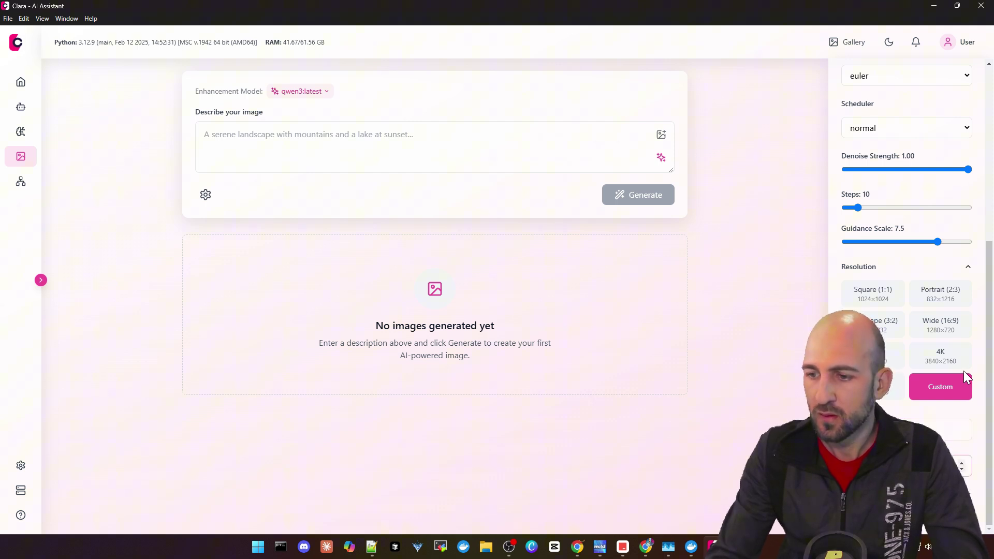
pyautogui.scroll(5, 927, 275)
# - Enter the image description "Create a landscape with mountains in the alps"
pyautogui.click(428, 140)
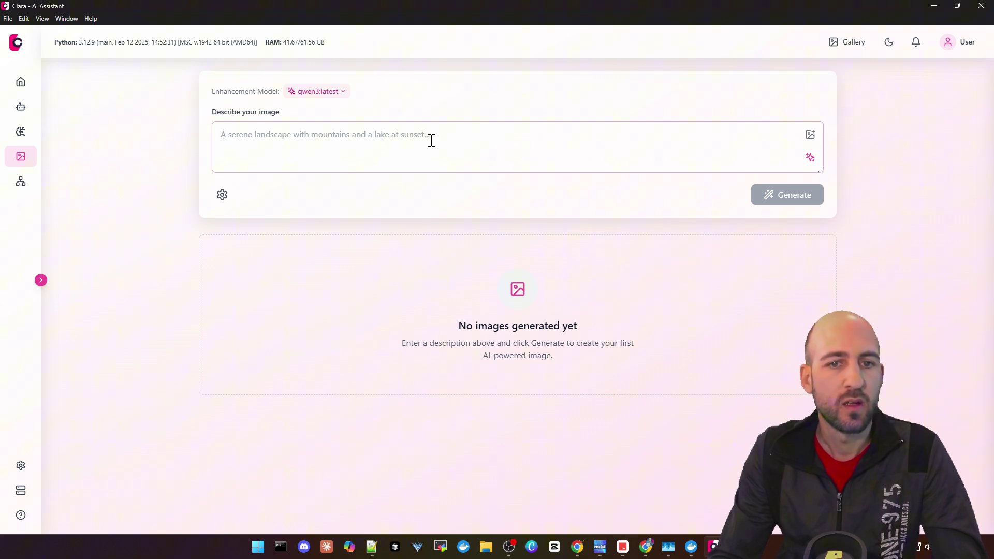
pyautogui.write('A')
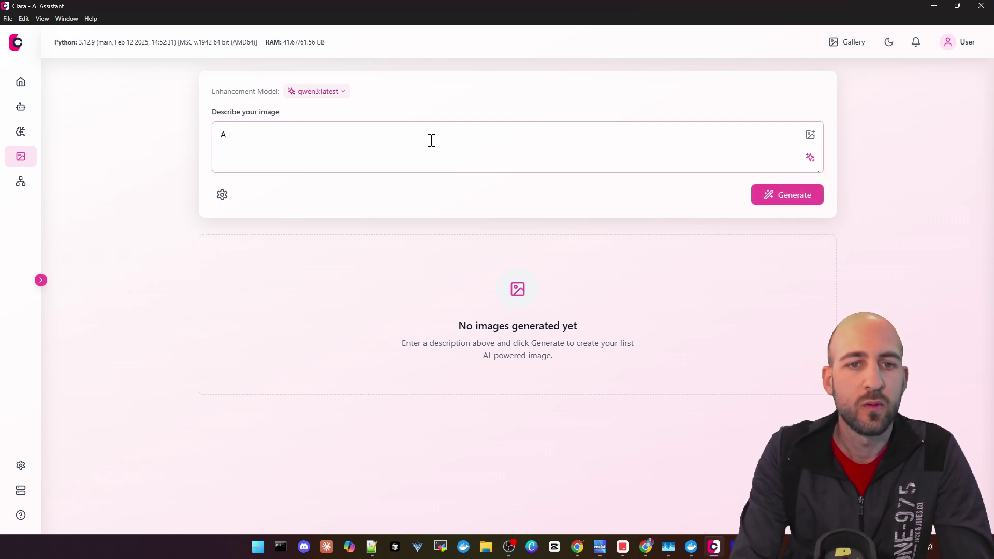
pyautogui.press('BackSpace')
pyautogui.write('cape with mountains in the alps')
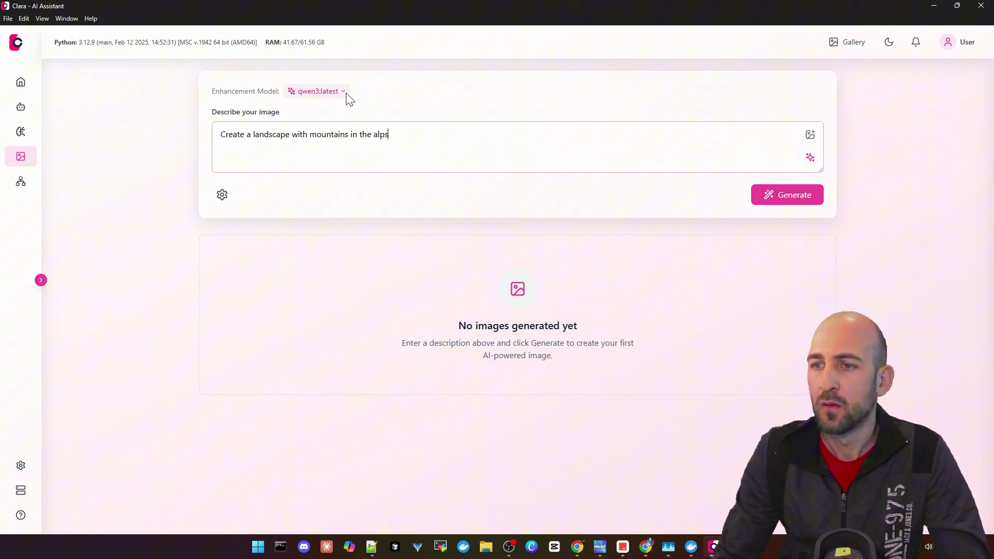
# - Look through the LLM models available for prompt enhancement and leave the selection without choosing another one
pyautogui.moveTo(232, 91); pyautogui.dragTo(280, 89)
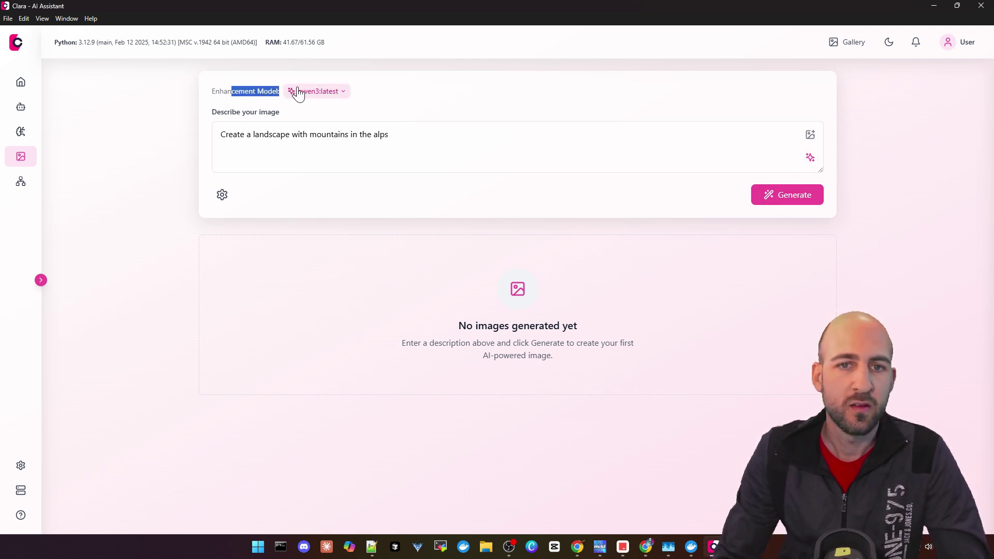
pyautogui.click(316, 92)
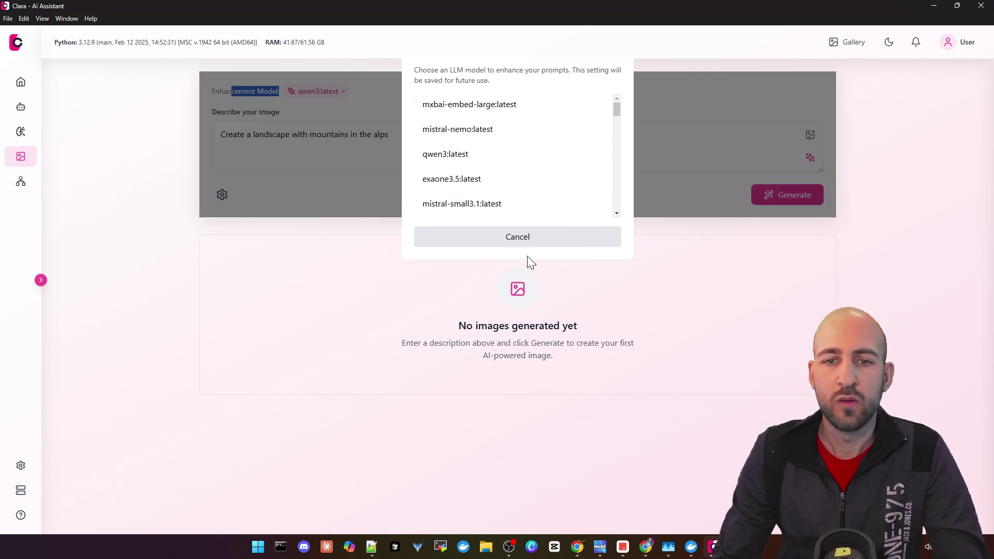
pyautogui.scroll(-1, 533, 172)
pyautogui.scroll(-3, 504, 146)
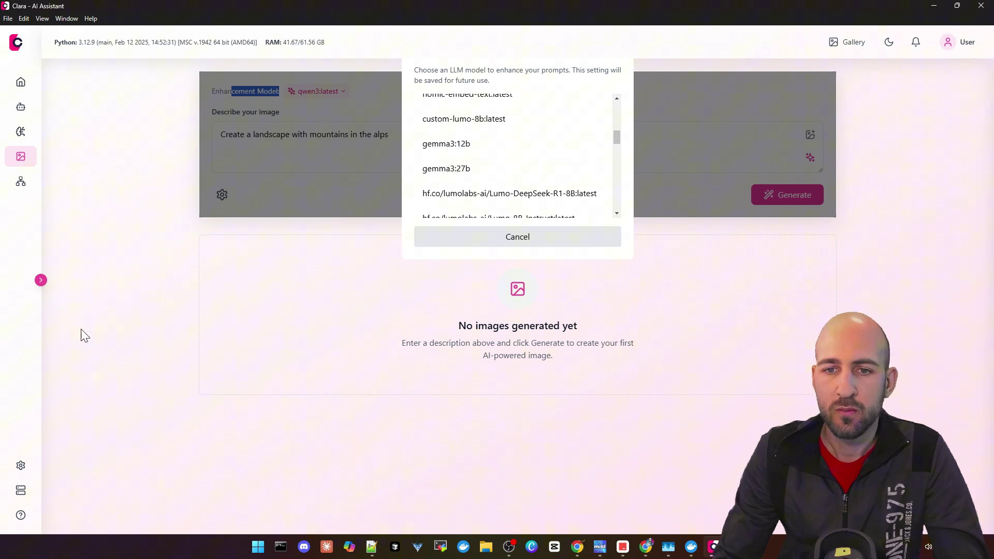
pyautogui.click(543, 239)
# - Generate the image from the alpine landscape prompt and open the result in the enlarged preview
pyautogui.click(780, 195)
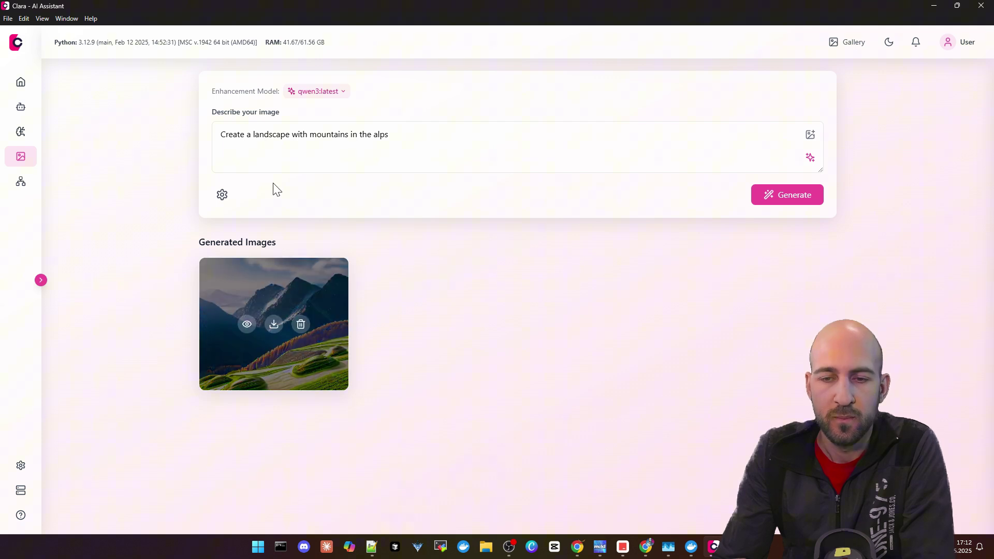
pyautogui.click(250, 325)
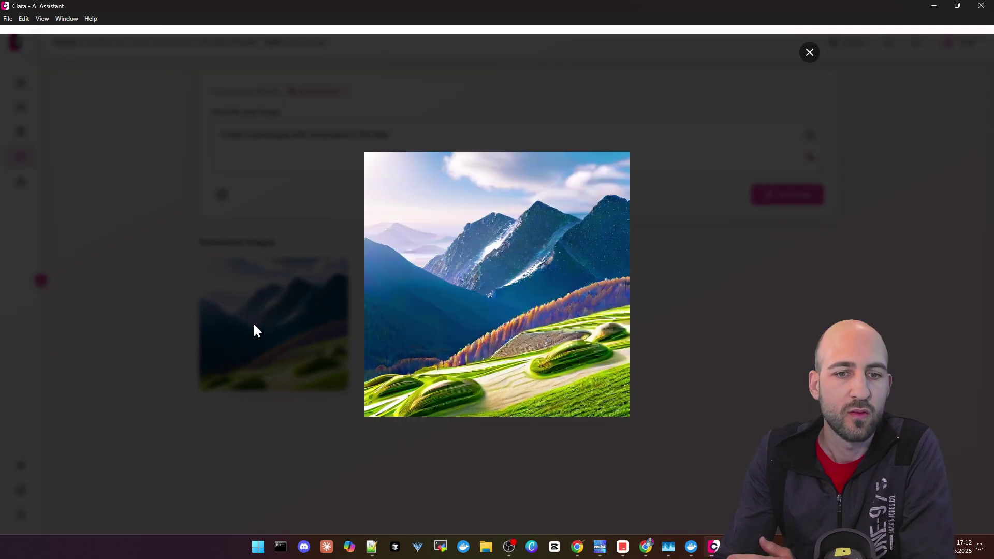